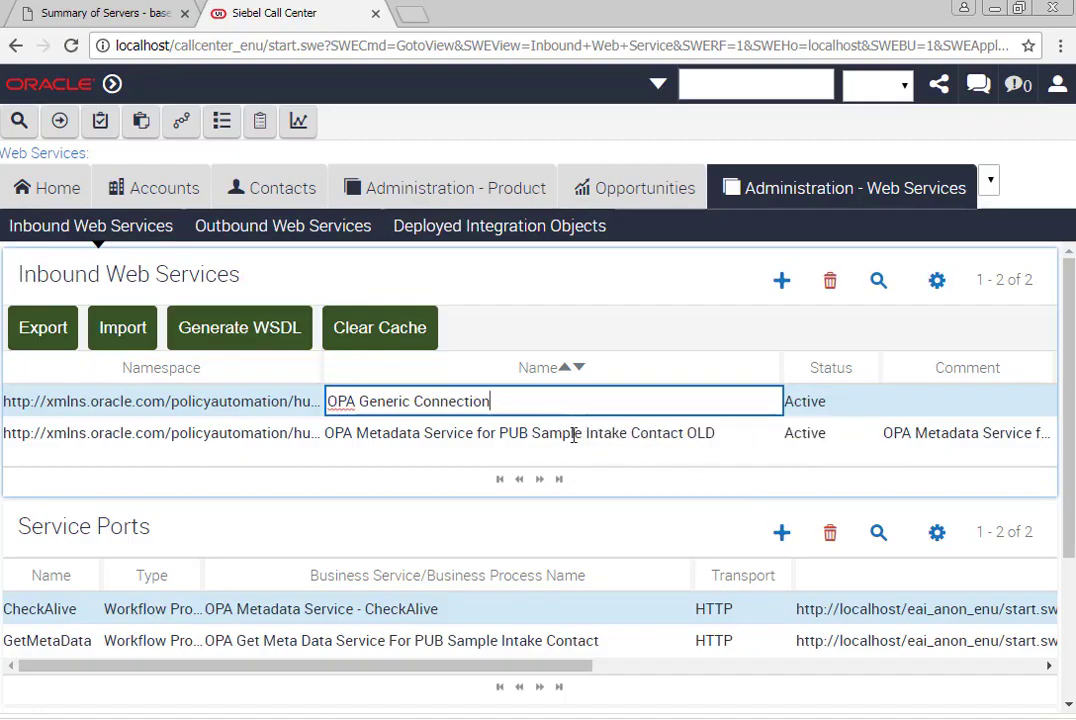
- Compare the service ports of OPA Metadata Service for PUB Sample Intake Contact OLD with OPA Generic Connection and inspect the latter's namespace
{"action": "scroll", "coordinate": [569, 434], "scroll_direction": "down", "scroll_amount": 1}
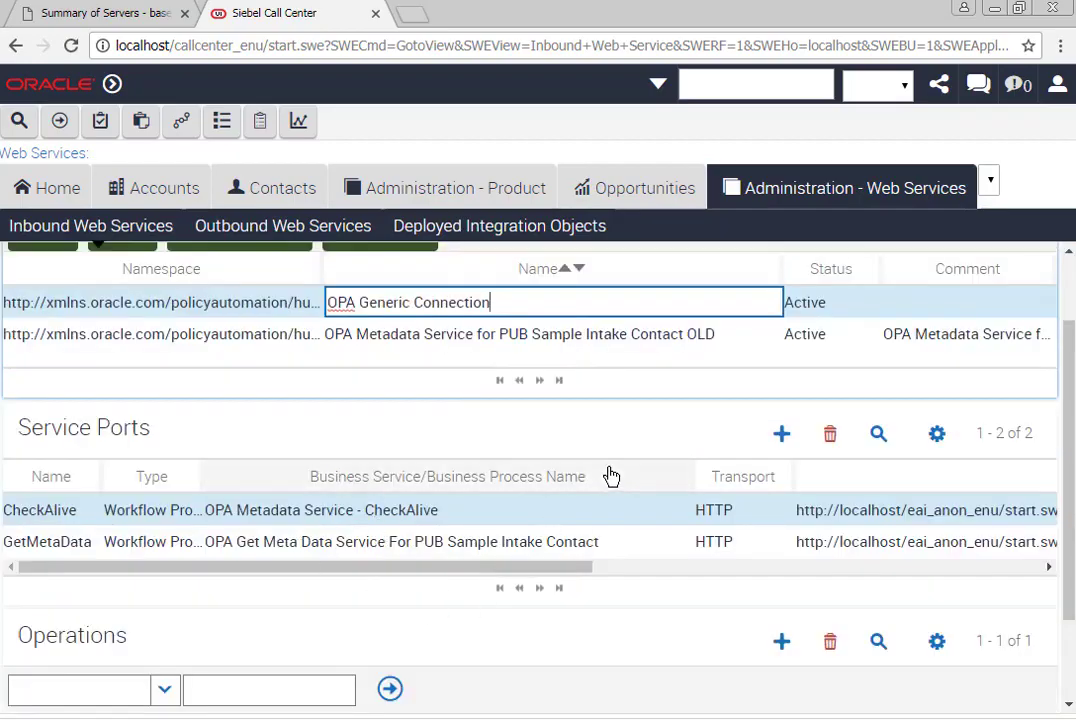
{"action": "left_click", "coordinate": [593, 336]}
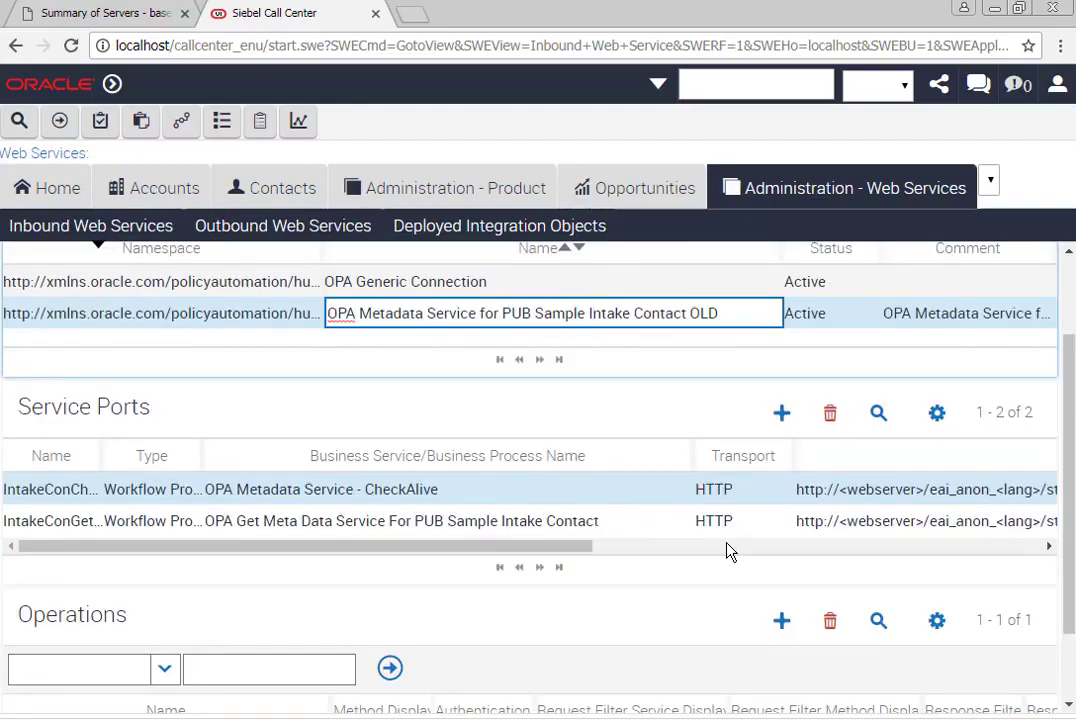
{"action": "scroll", "coordinate": [680, 495], "scroll_direction": "up", "scroll_amount": 1}
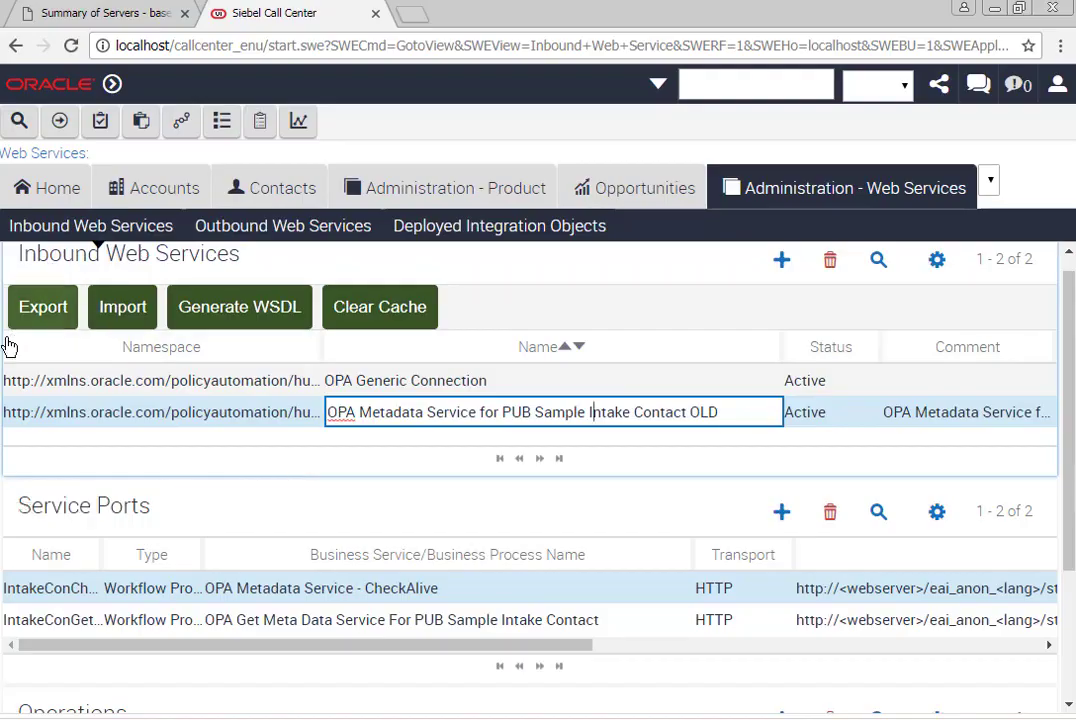
{"action": "left_click", "coordinate": [212, 408]}
{"action": "left_click", "coordinate": [243, 384]}
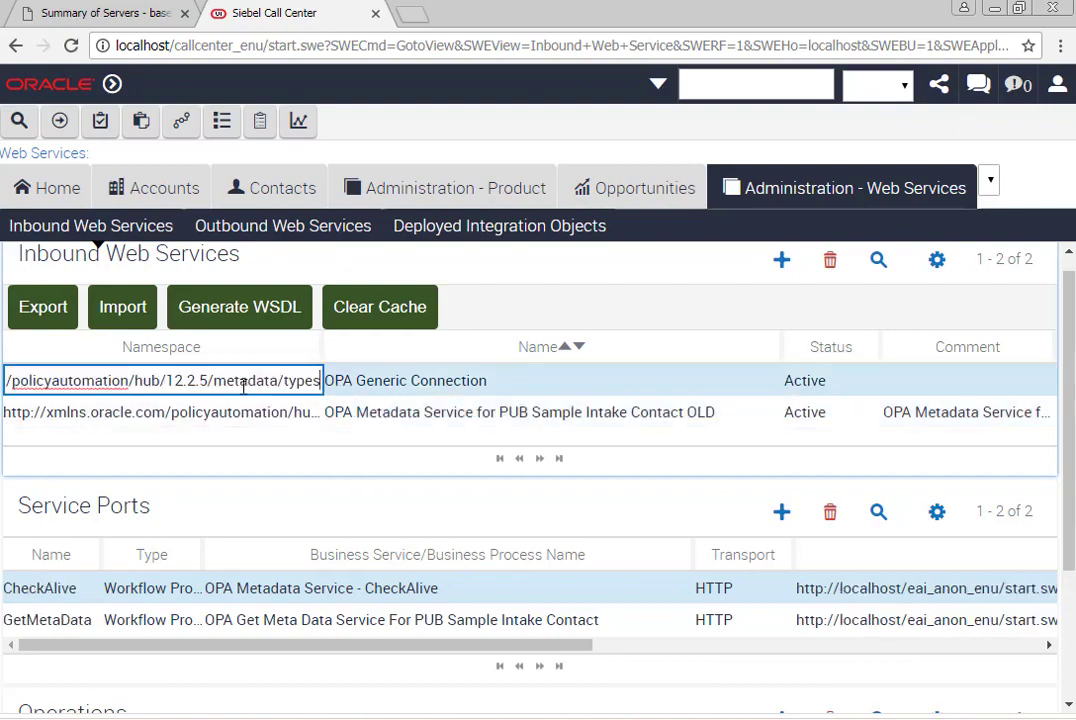
{"action": "scroll", "coordinate": [785, 495], "scroll_direction": "up", "scroll_amount": 1}
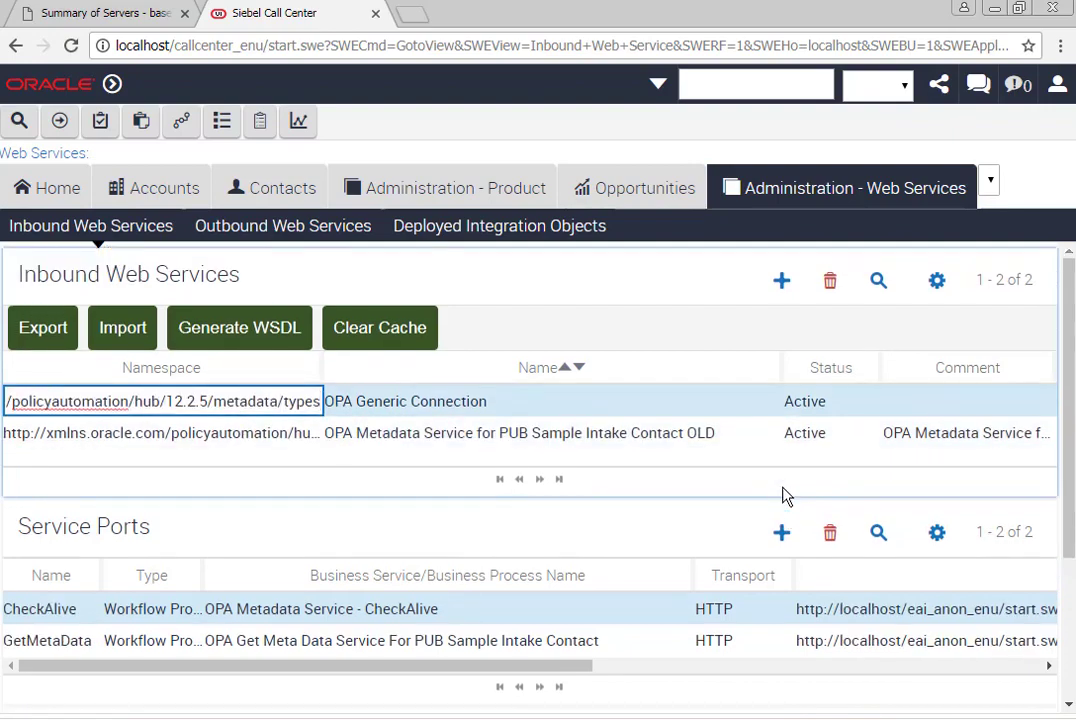
- Add a service port named Load to OPA Generic Connection, querying OPA* to assign the business process OPA Load For PUB Sample Intake Contact
{"action": "scroll", "coordinate": [474, 437], "scroll_direction": "down", "scroll_amount": 3}
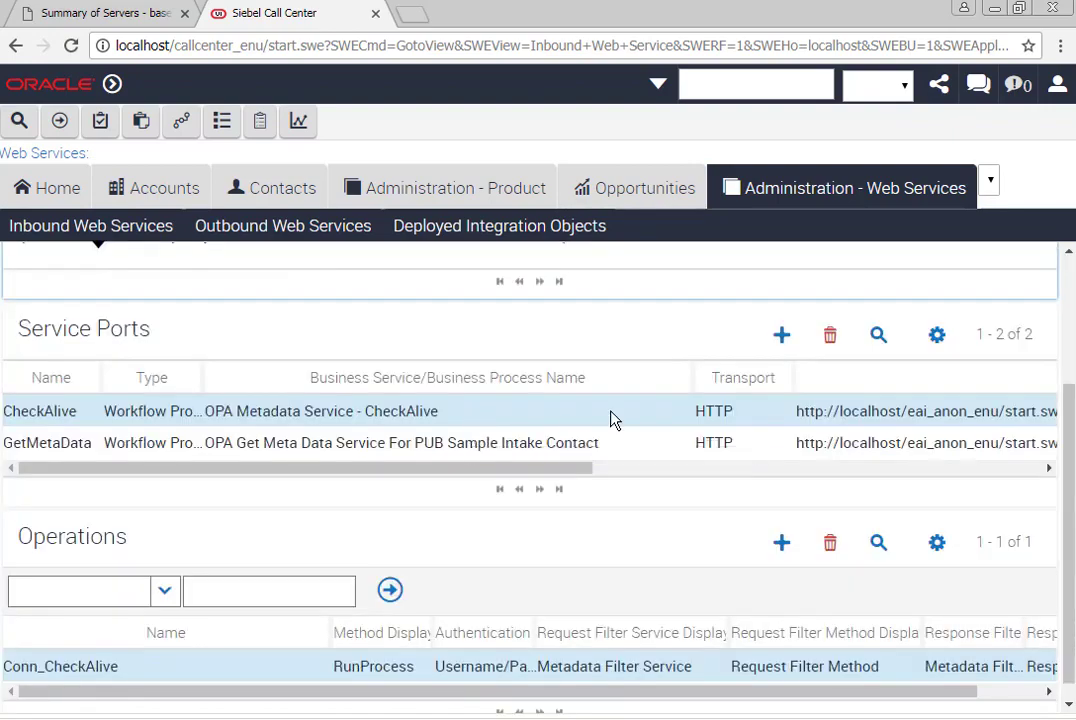
{"action": "left_click", "coordinate": [782, 338]}
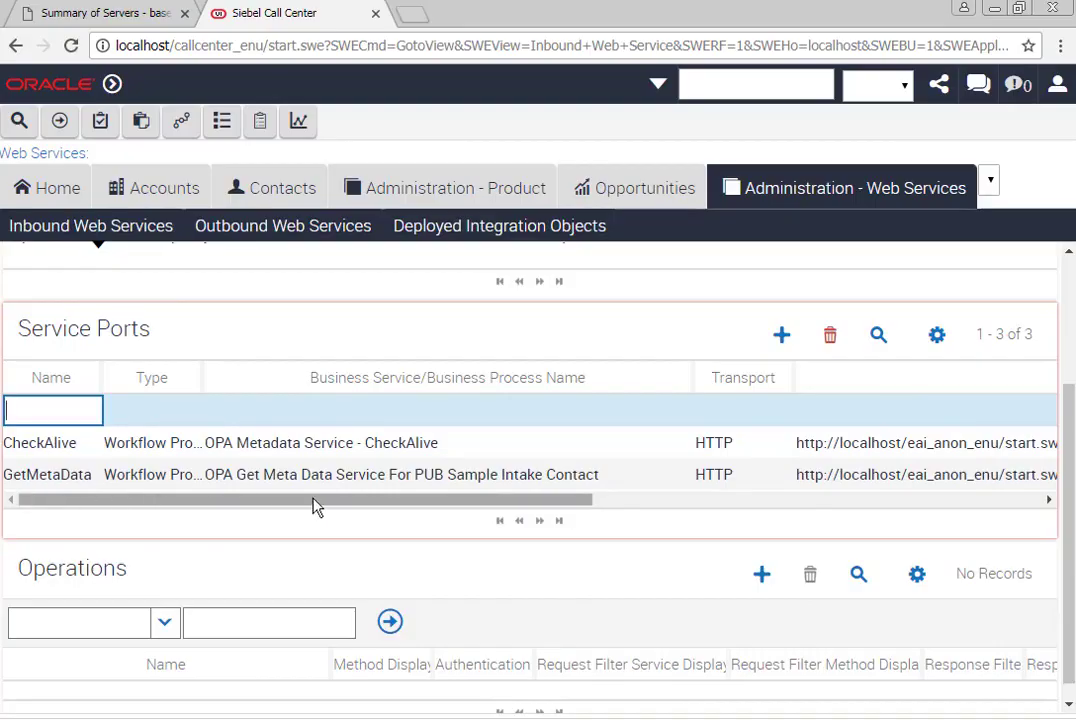
{"action": "left_click", "coordinate": [279, 413]}
{"action": "left_click", "coordinate": [293, 442]}
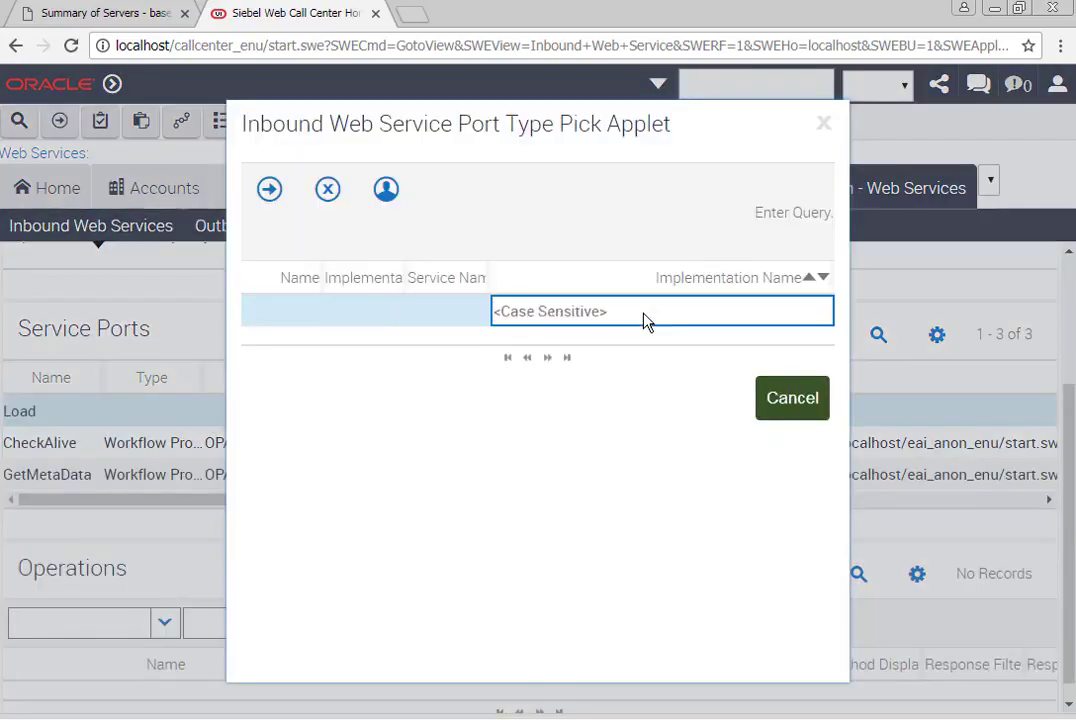
{"action": "type", "text": "OPA*"}
{"action": "key", "text": "Return"}
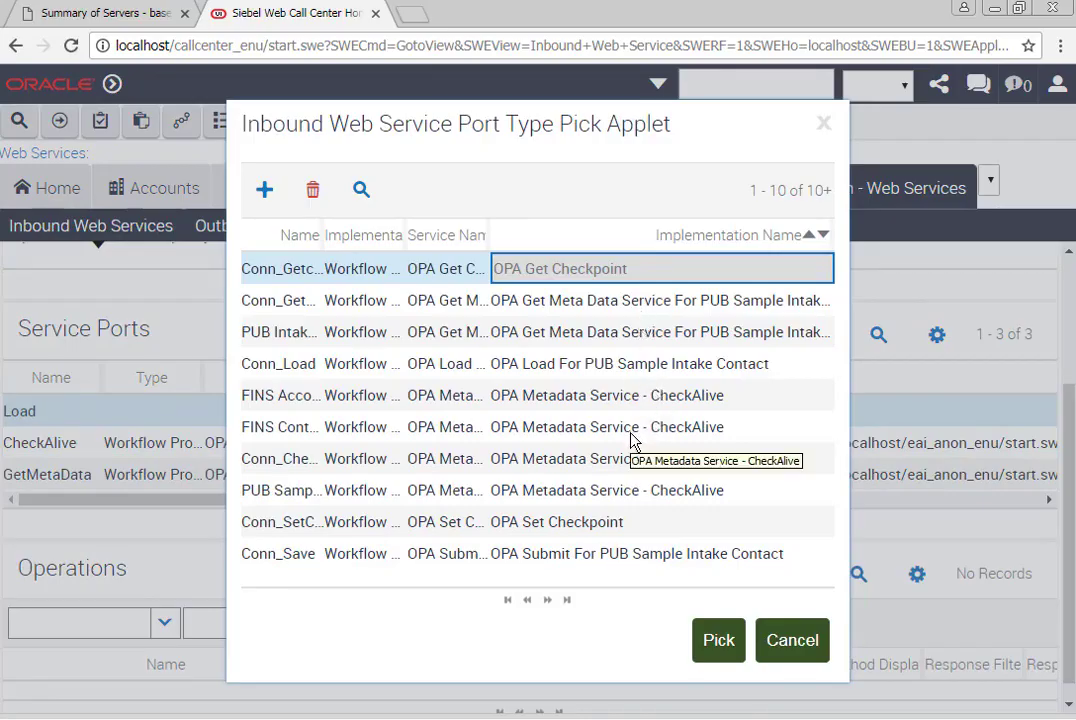
{"action": "left_click", "coordinate": [639, 378]}
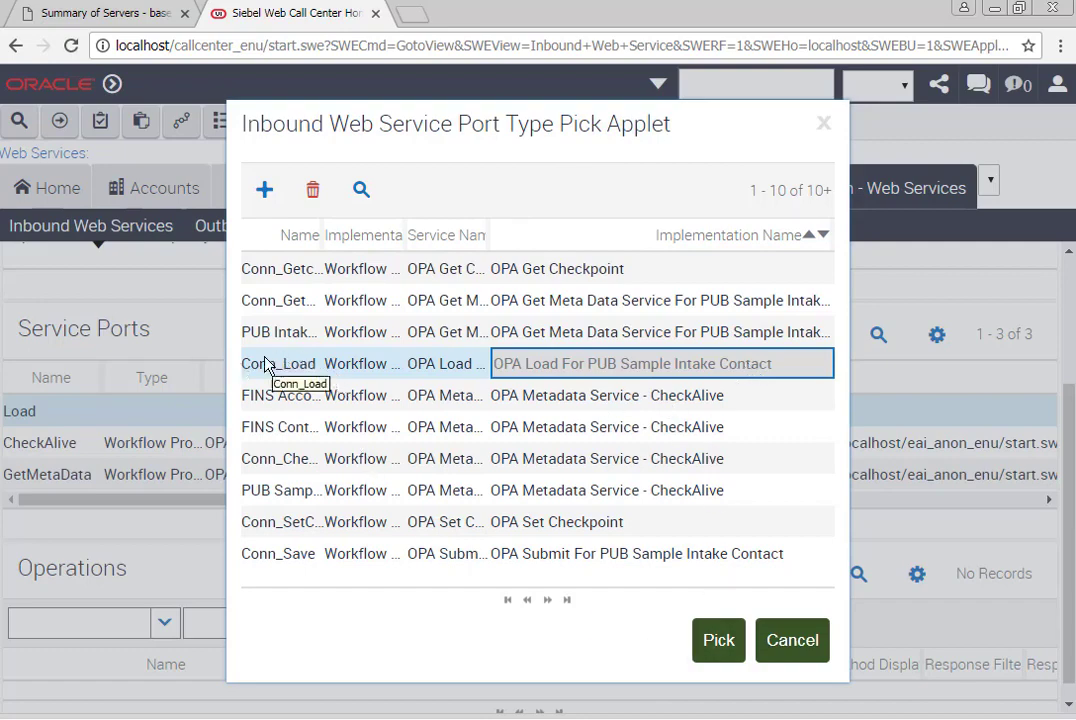
{"action": "left_click", "coordinate": [718, 641]}
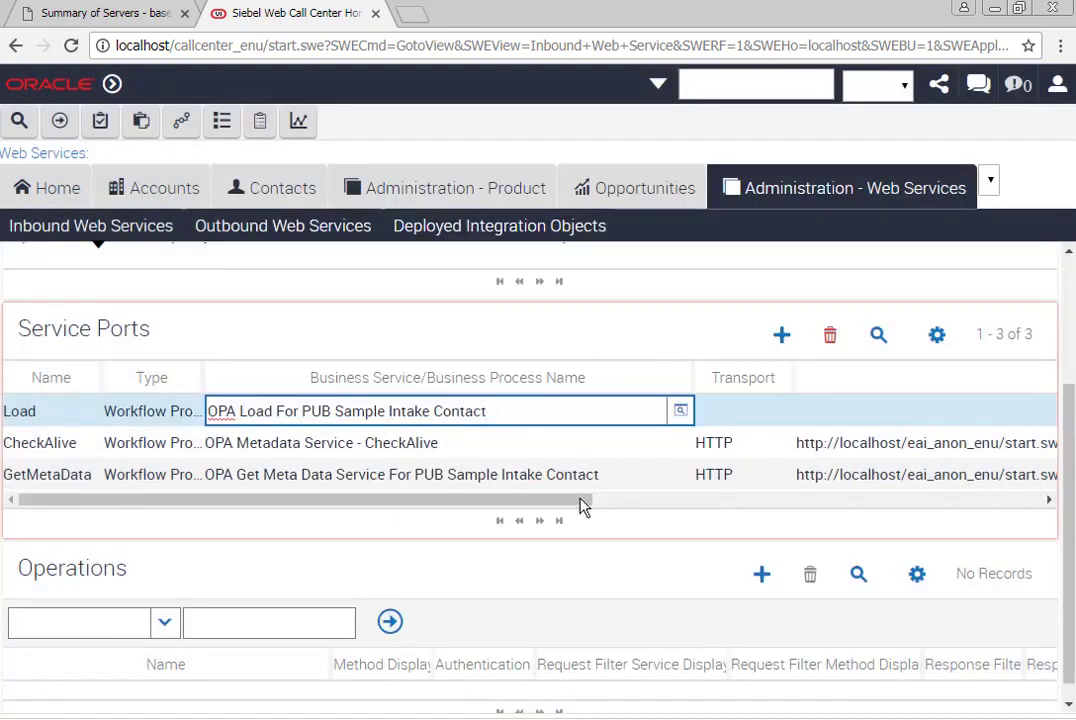
- Set the Load service port's transport to HTTP
{"action": "left_click", "coordinate": [748, 418]}
{"action": "left_click", "coordinate": [779, 416]}
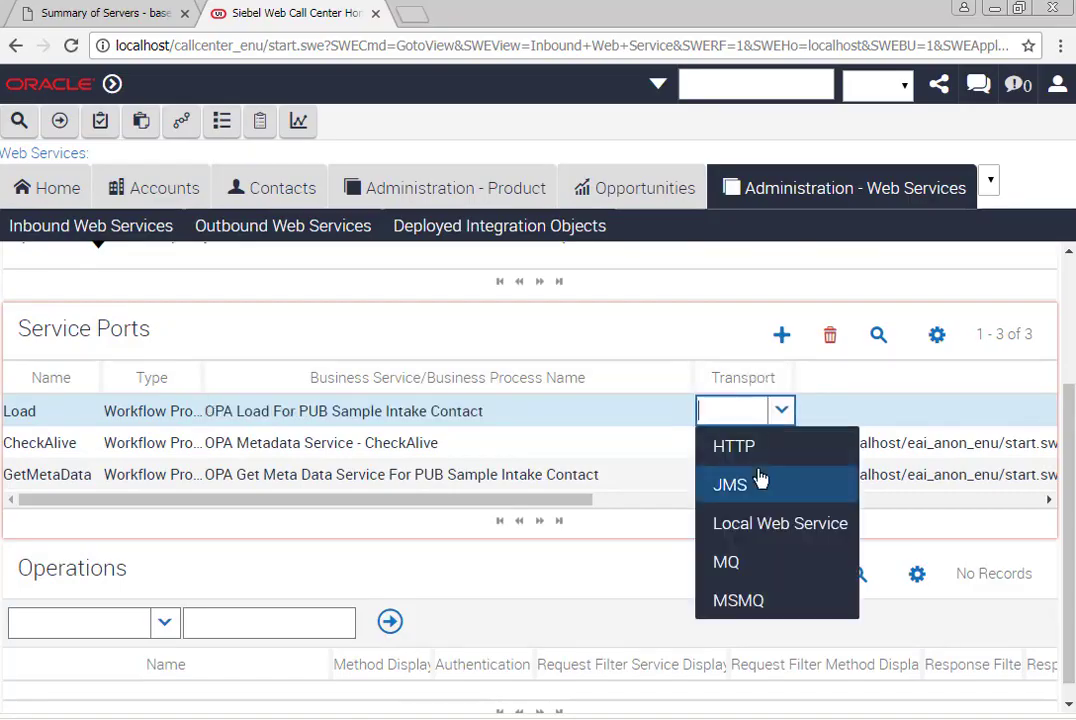
{"action": "left_click", "coordinate": [733, 446]}
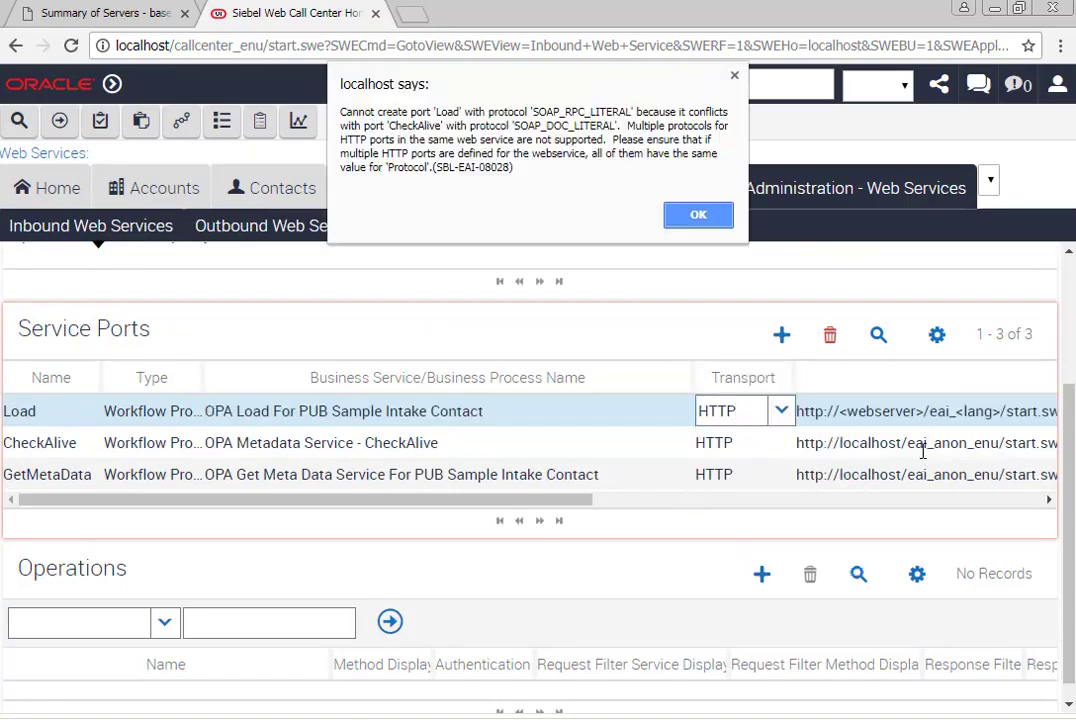
{"action": "left_click", "coordinate": [698, 217]}
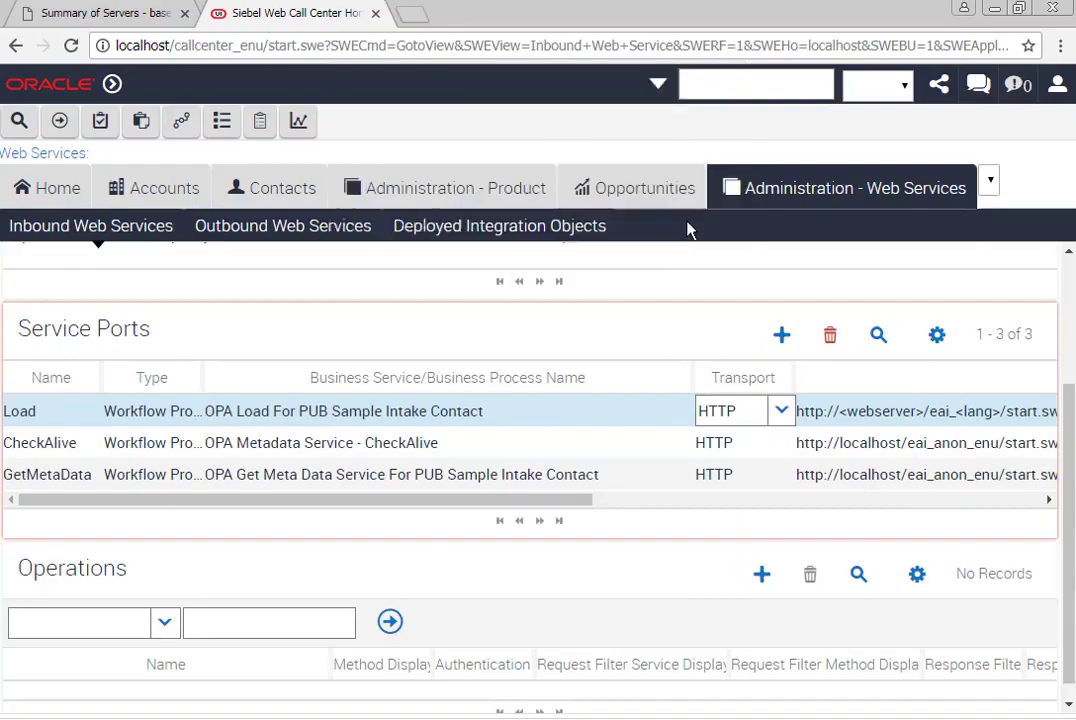
{"action": "left_click_drag", "start_coordinate": [499, 498], "coordinate": [897, 540]}
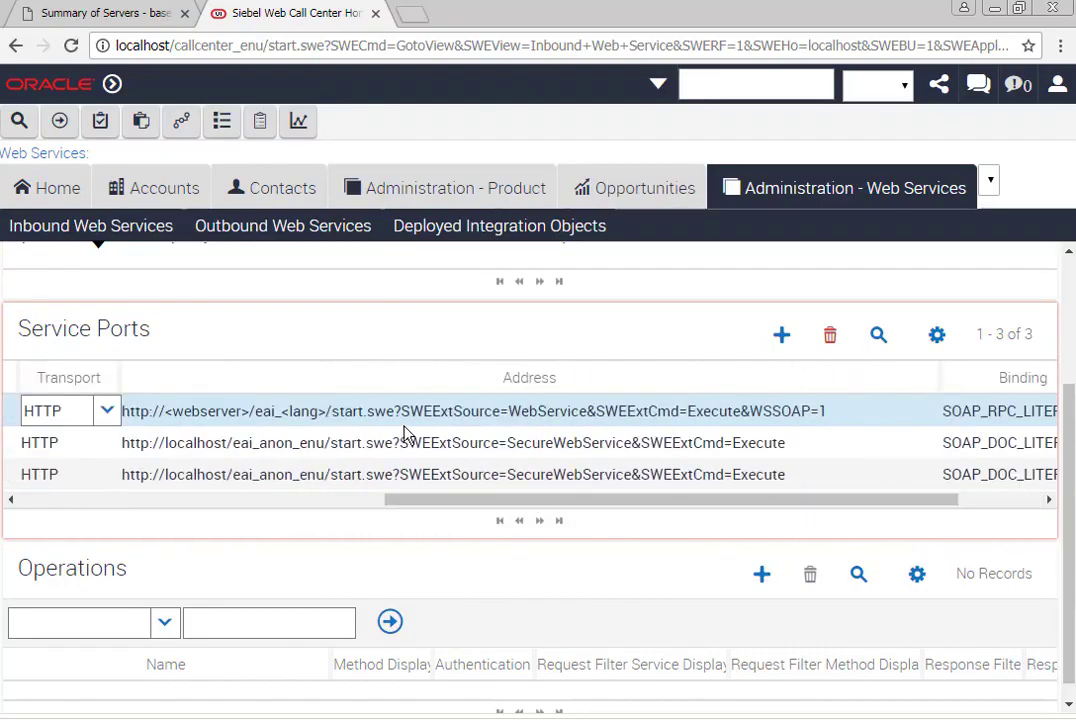
{"action": "left_click", "coordinate": [247, 410]}
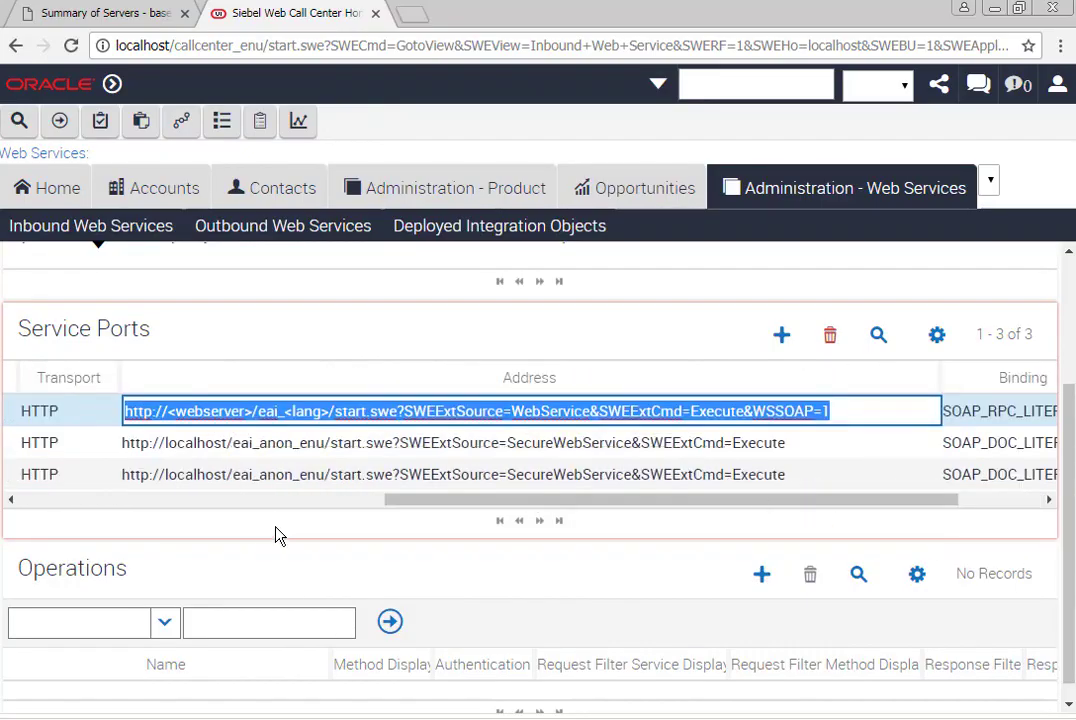
{"action": "scroll", "coordinate": [250, 523], "scroll_direction": "down", "scroll_amount": 1}
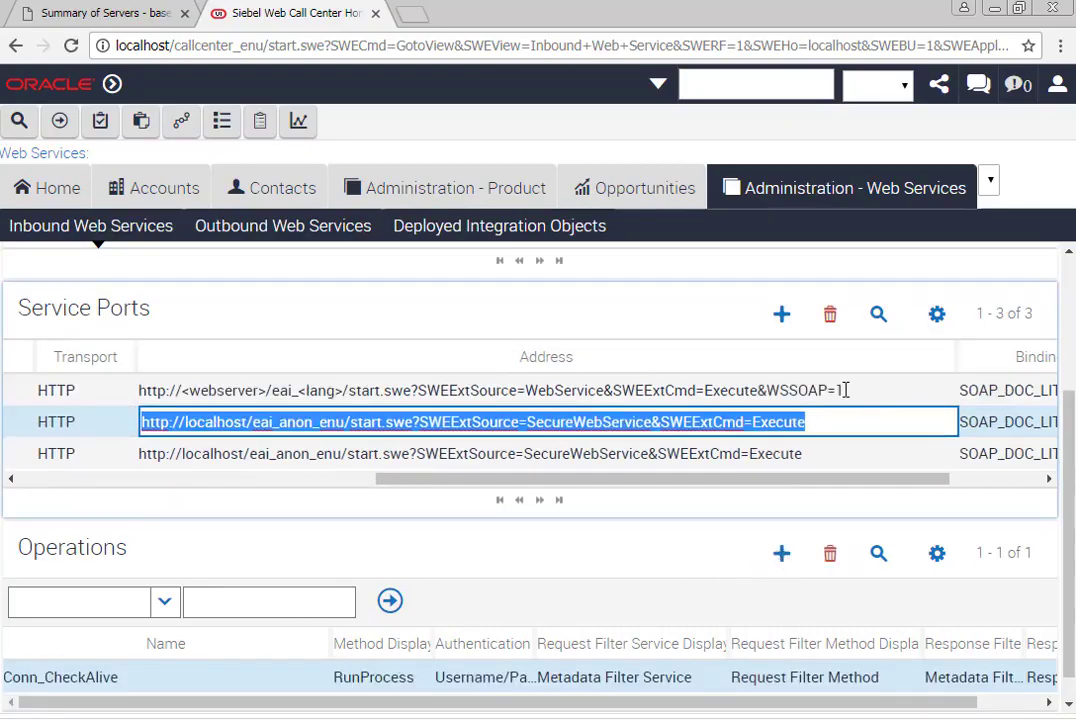
{"action": "left_click", "coordinate": [846, 391]}
{"action": "key", "text": "ctrl+a"}
{"action": "type", "text": "http://localhost/eai_anon_enu/start.swe?SWEExtSource=SecureWebService&SWEExtCmd=Execute"}
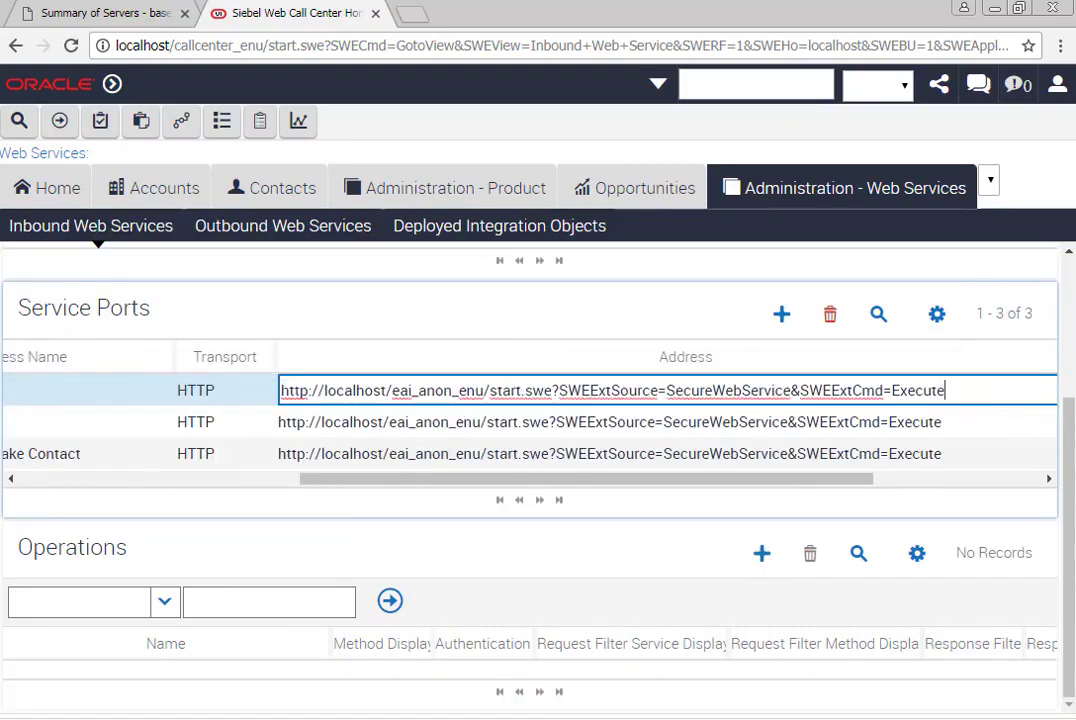
- Save the Load port record, reselect it, and add the Conn_Load operation with the RunProcess method
{"action": "left_click", "coordinate": [543, 427]}
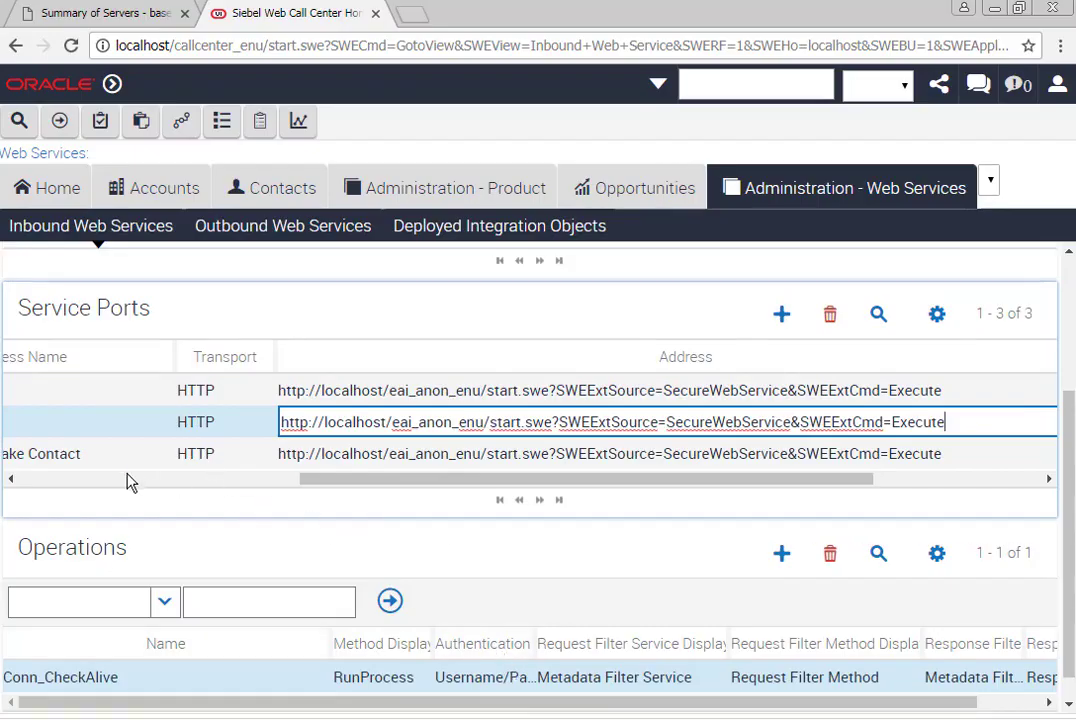
{"action": "left_click", "coordinate": [100, 479]}
{"action": "left_click", "coordinate": [90, 395]}
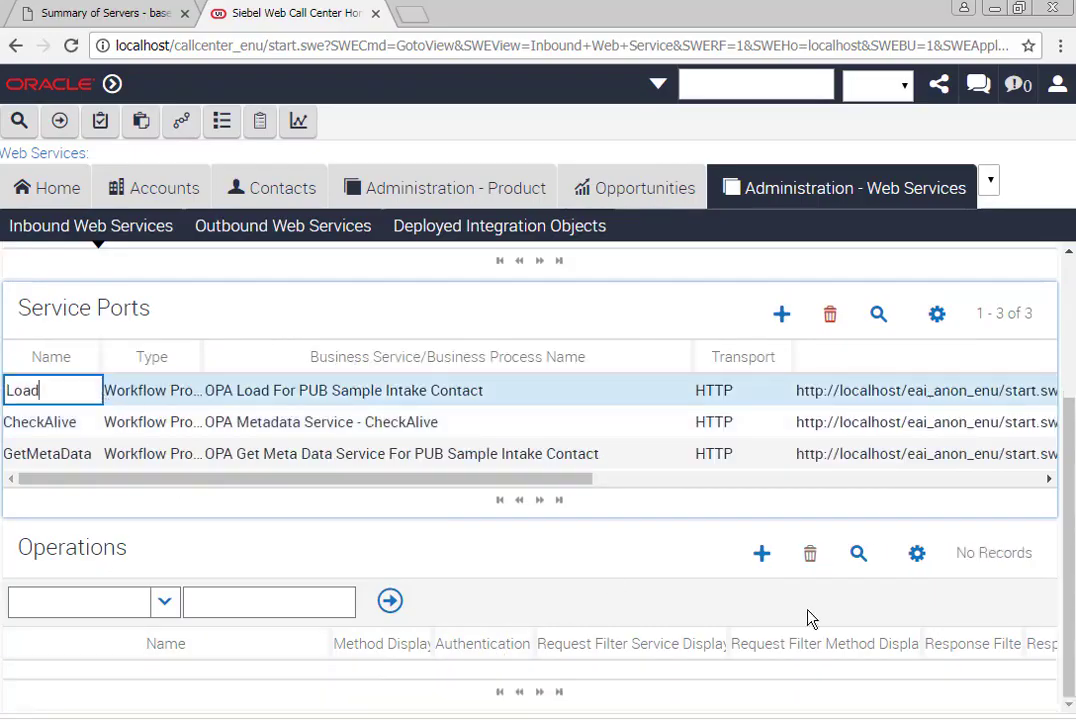
{"action": "left_click", "coordinate": [761, 553]}
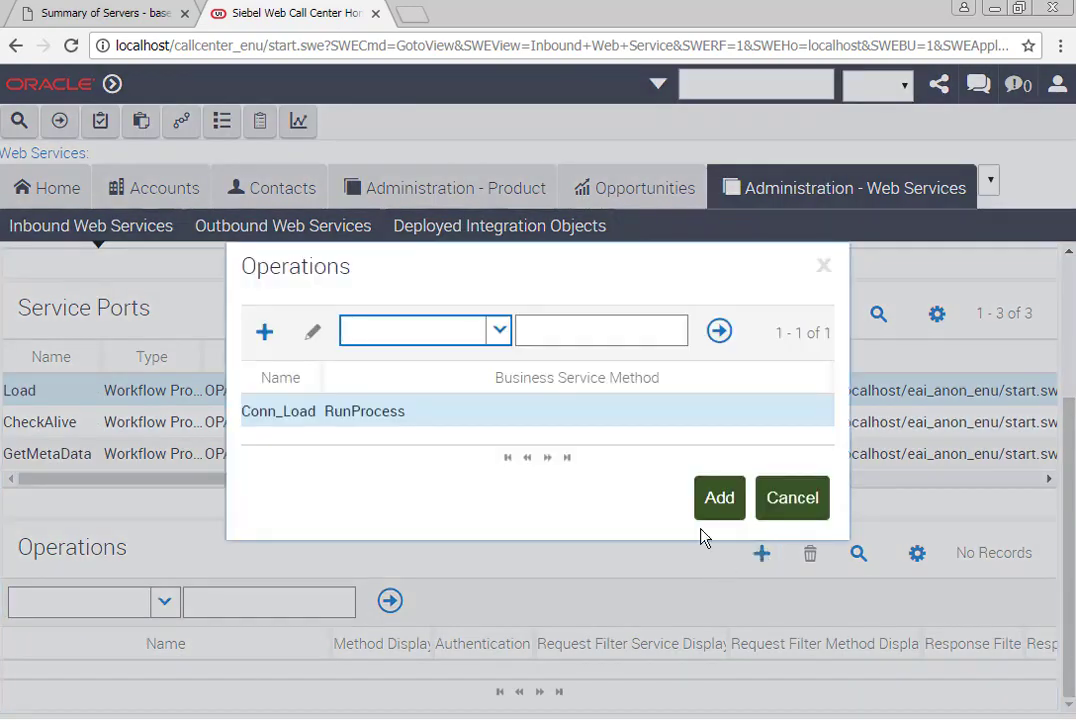
{"action": "left_click", "coordinate": [717, 497]}
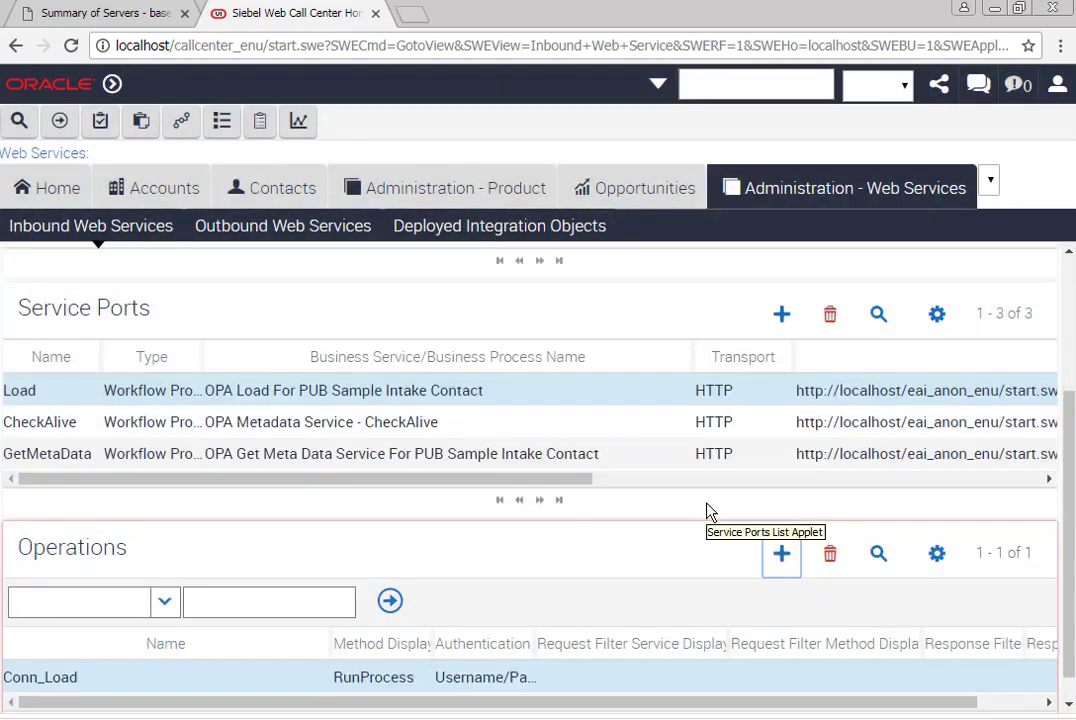
- Open the request filter service selection for the Conn_Load operation and search display names for *Request*Filter*
{"action": "left_click", "coordinate": [285, 681]}
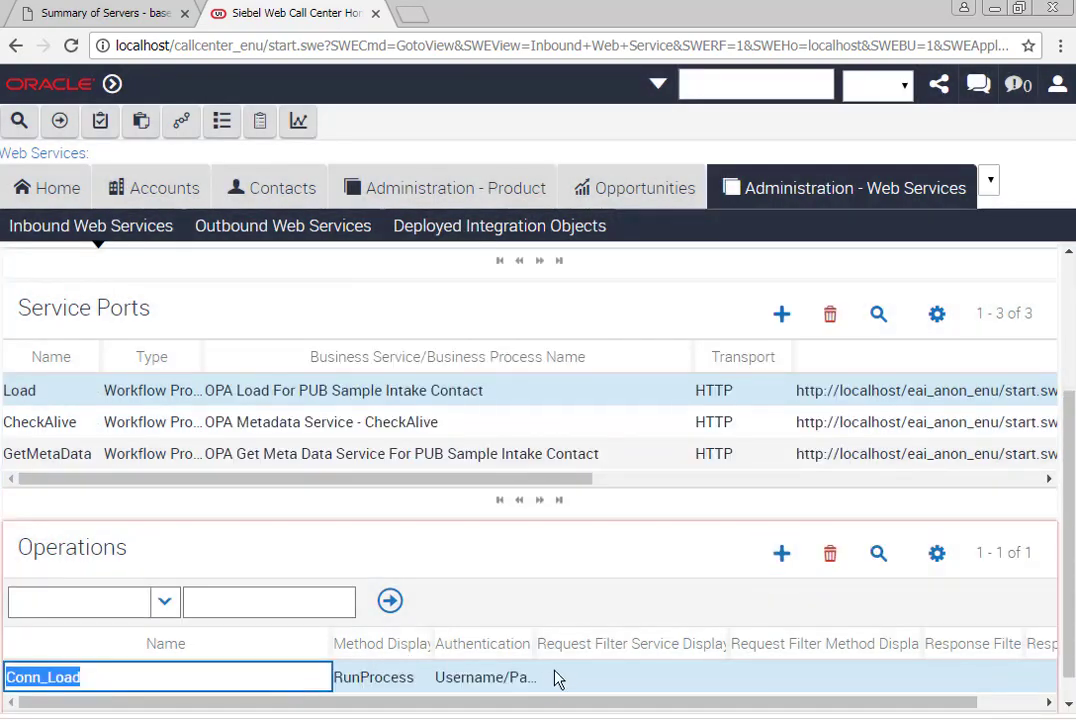
{"action": "left_click", "coordinate": [651, 679]}
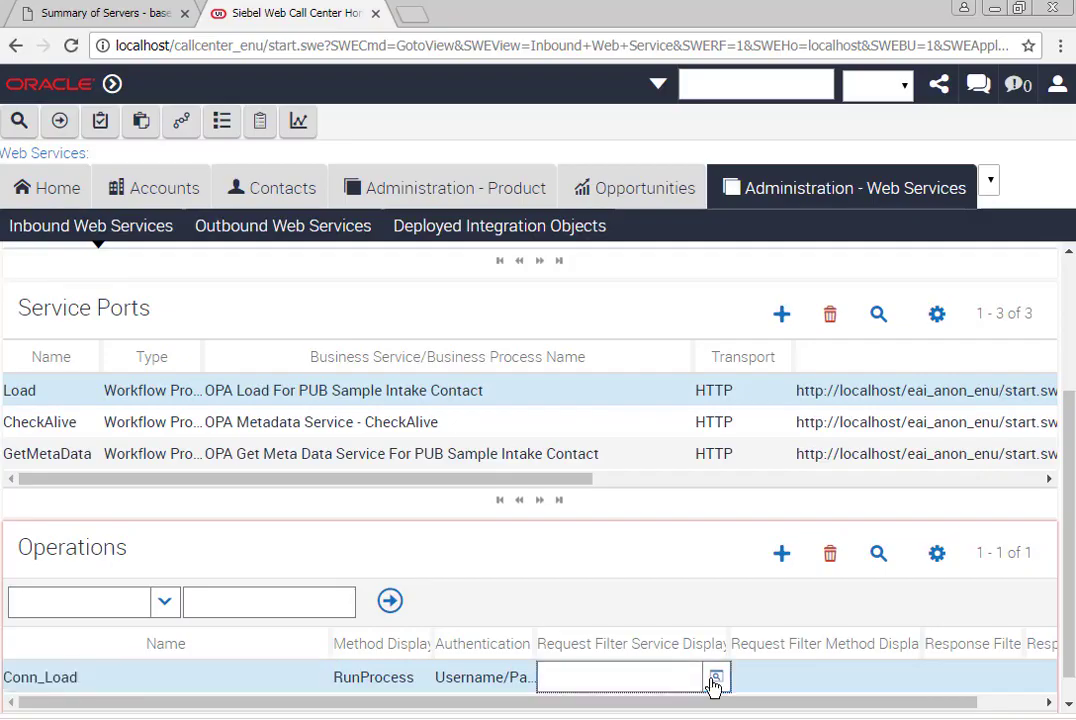
{"action": "left_click", "coordinate": [715, 679]}
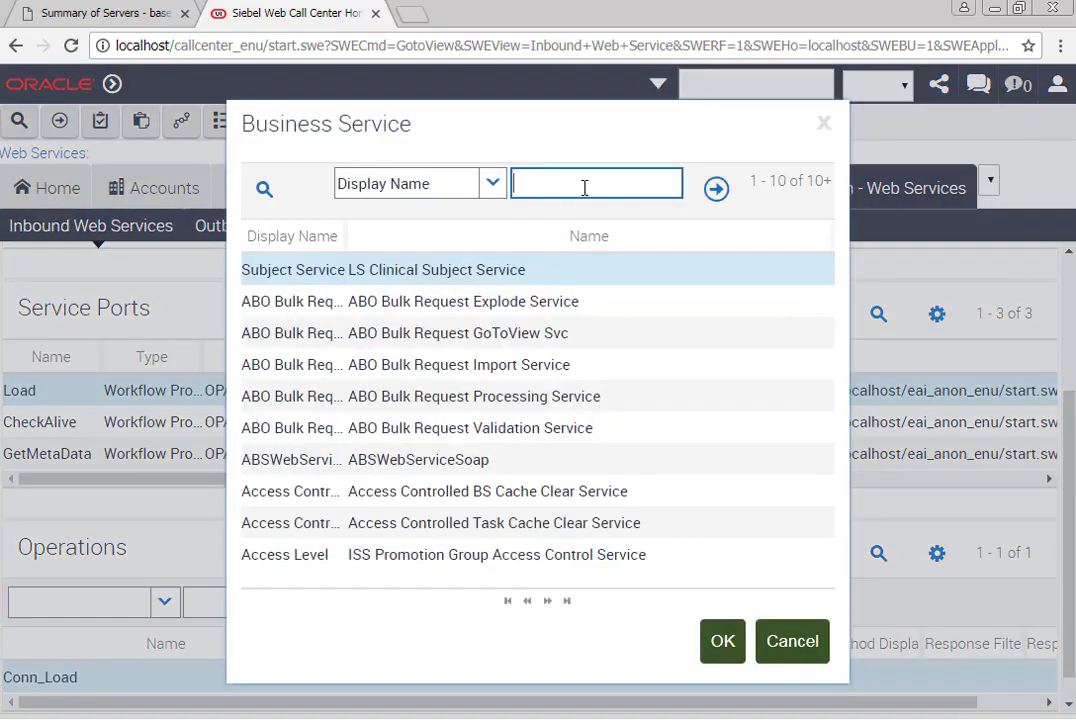
{"action": "type", "text": "RE"}
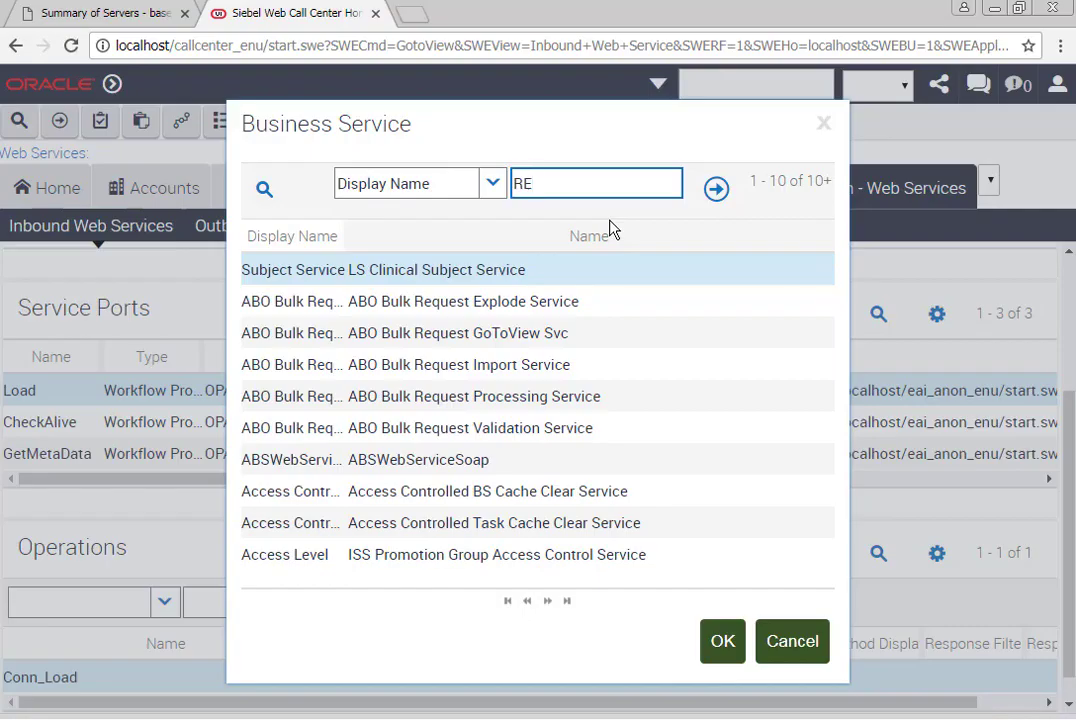
{"action": "type", "text": "ewue"}
{"action": "key", "text": "BackSpace"}
{"action": "key", "text": "BackSpace"}
{"action": "key", "text": "BackSpace"}
{"action": "type", "text": "quest*Filter*"}
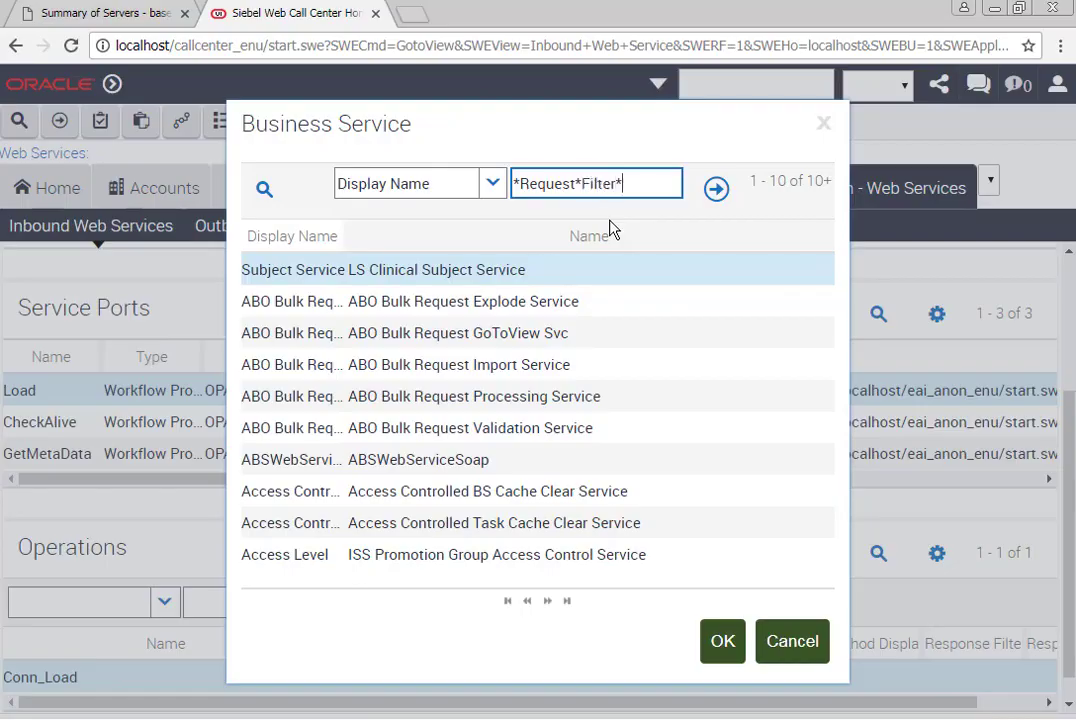
{"action": "key", "text": "Return"}
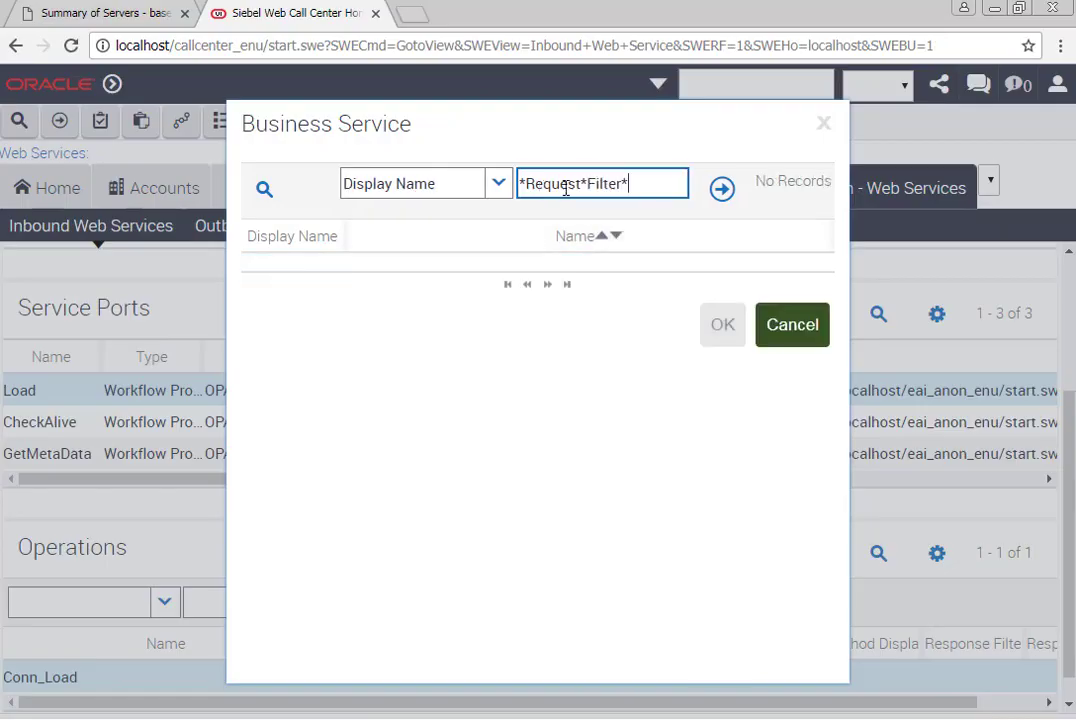
- Search the business services for *Filter* and assign Metadata Filter Service as Conn_Load's request filter service
{"action": "left_click_drag", "start_coordinate": [582, 188], "coordinate": [180, 166]}
{"action": "key", "text": "BackSpace"}
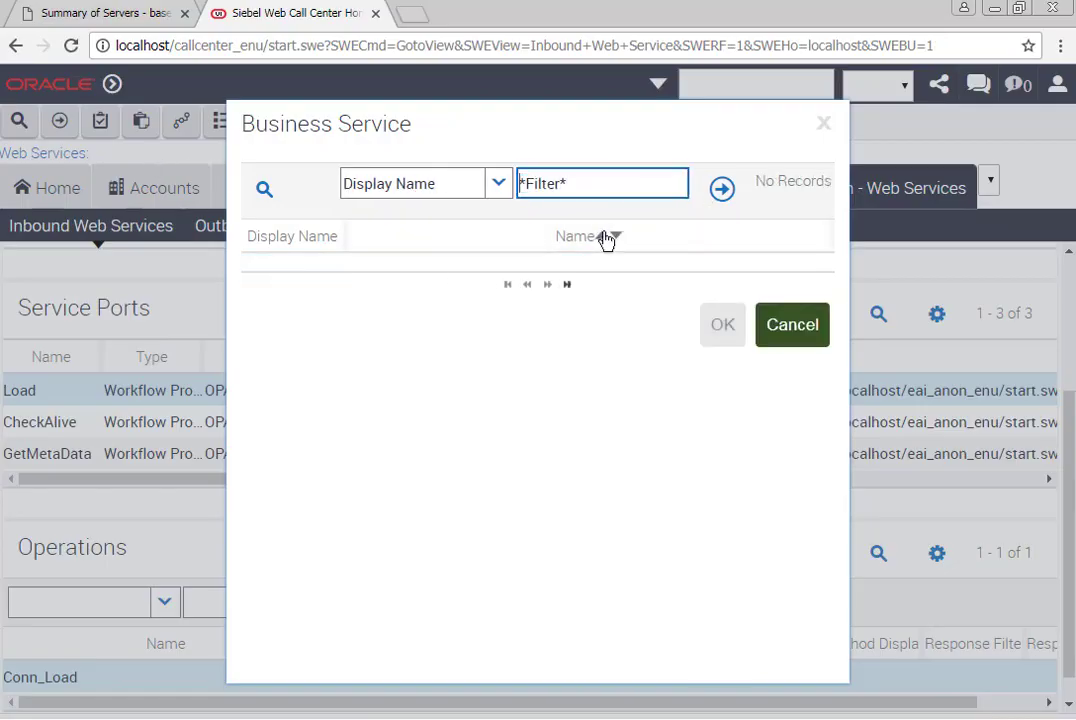
{"action": "left_click", "coordinate": [718, 192]}
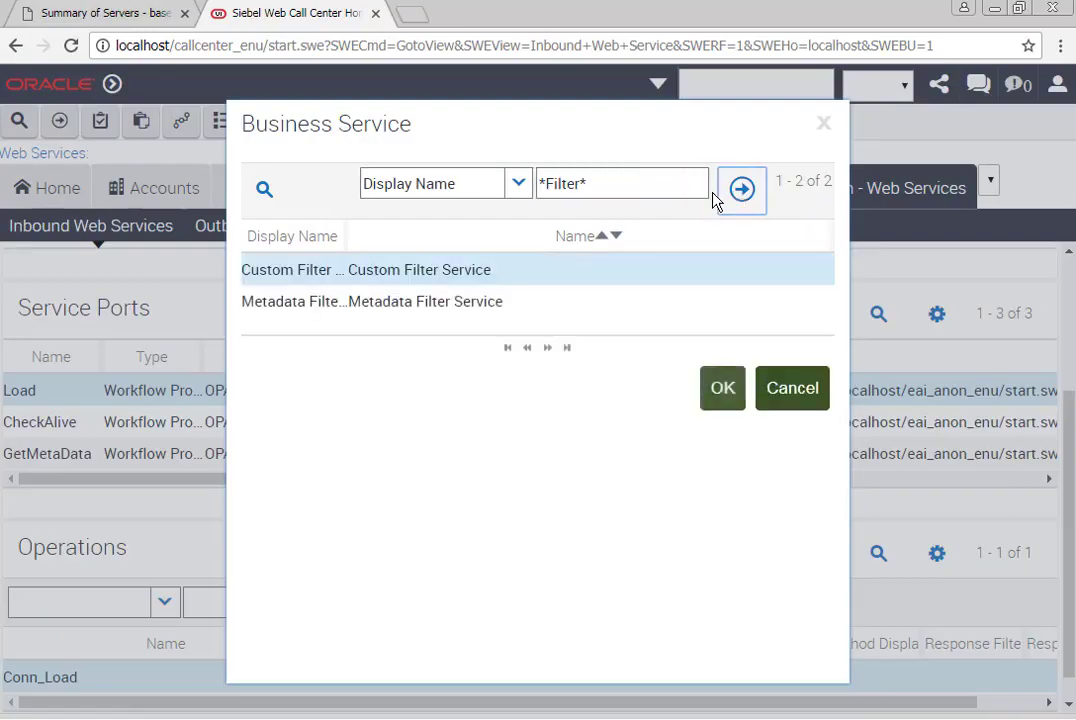
{"action": "left_click", "coordinate": [347, 310]}
{"action": "left_click", "coordinate": [714, 394]}
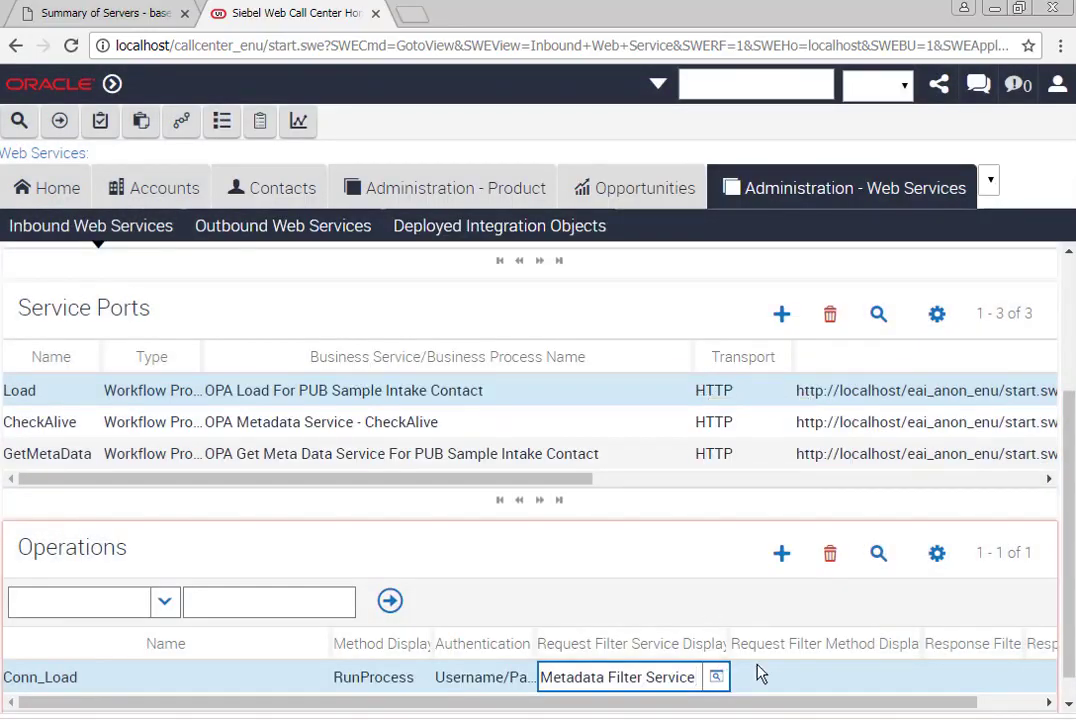
- Set the Conn_Load operation's request filter method to Request Filter Method
{"action": "left_click", "coordinate": [853, 672]}
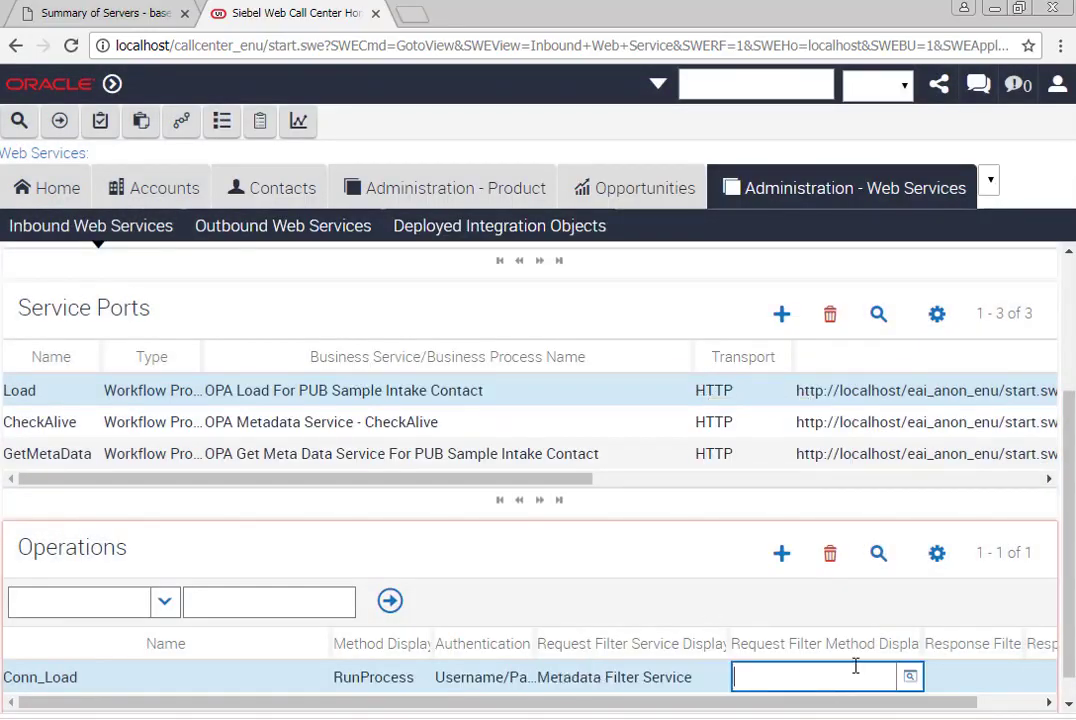
{"action": "left_click", "coordinate": [911, 678]}
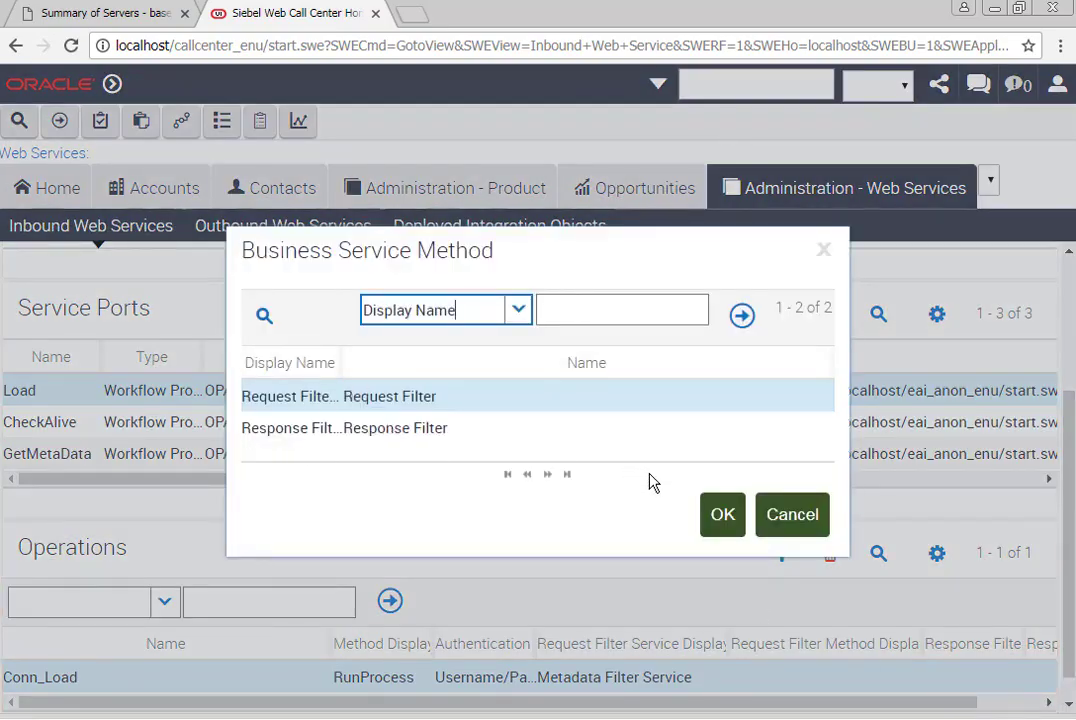
{"action": "left_click", "coordinate": [720, 517]}
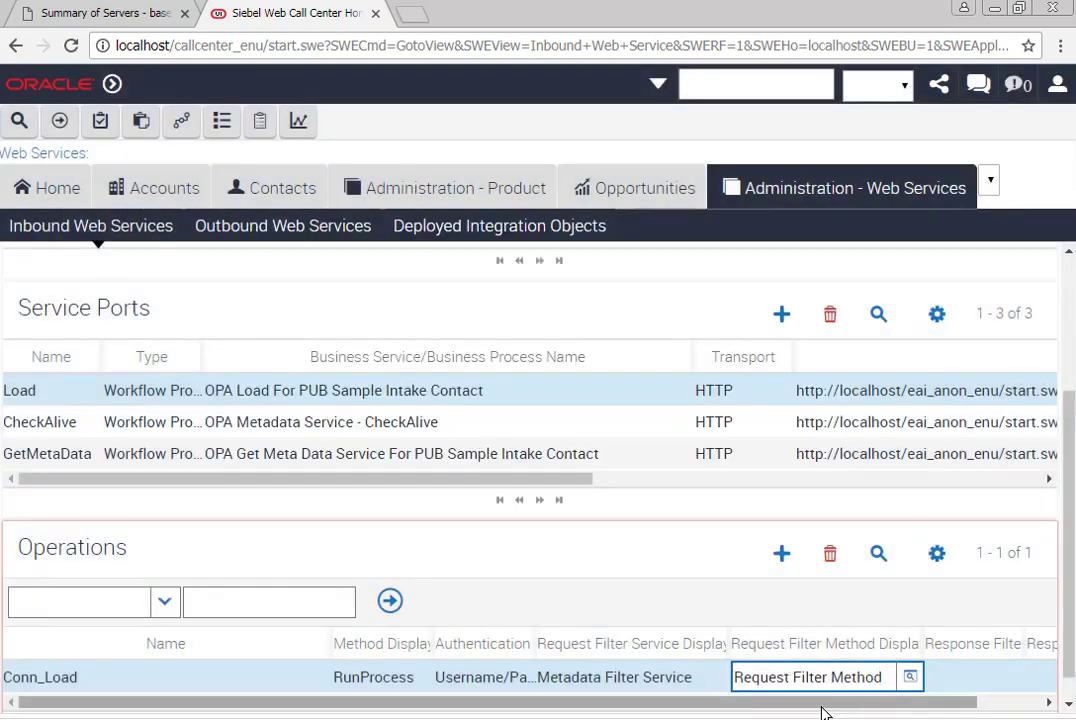
- Search the business services for Met and assign Metadata Filter Service as Conn_Load's response filter service
{"action": "left_click_drag", "start_coordinate": [826, 706], "coordinate": [910, 712]}
{"action": "left_click", "coordinate": [929, 680]}
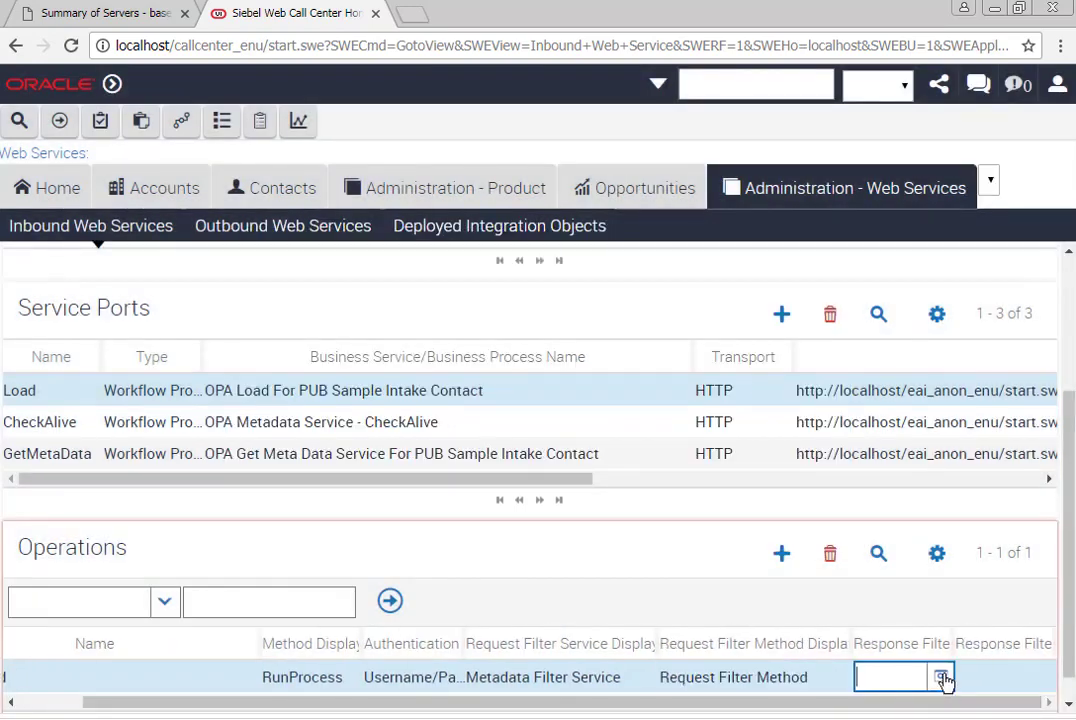
{"action": "left_click", "coordinate": [944, 679]}
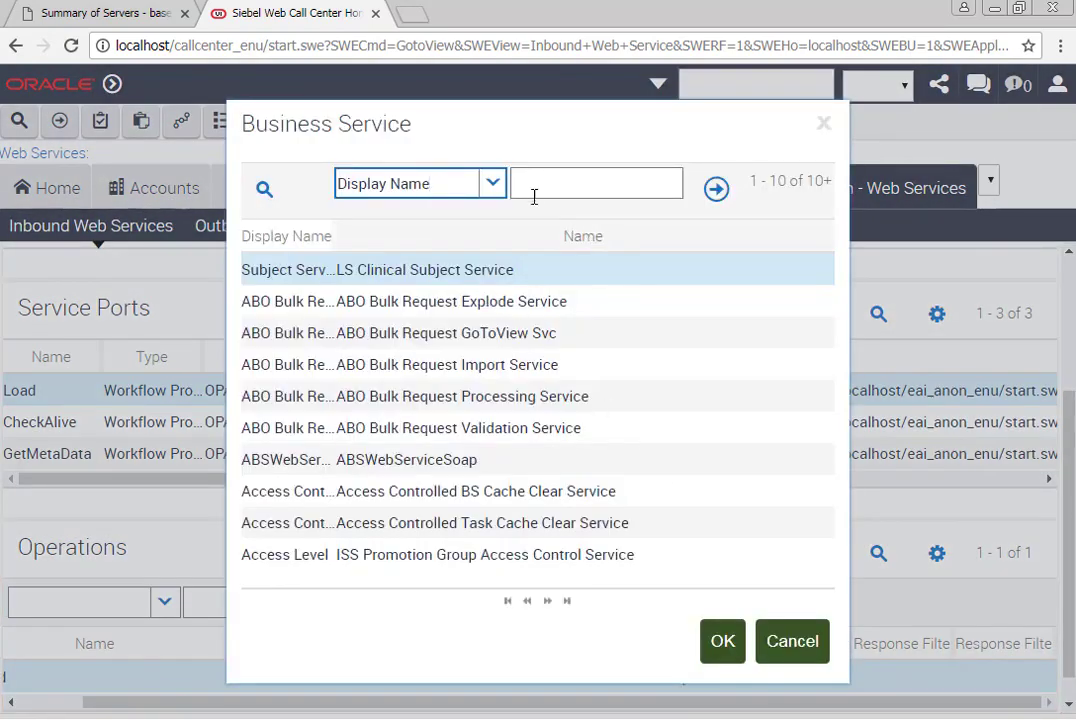
{"action": "left_click", "coordinate": [569, 184]}
{"action": "type", "text": "Met"}
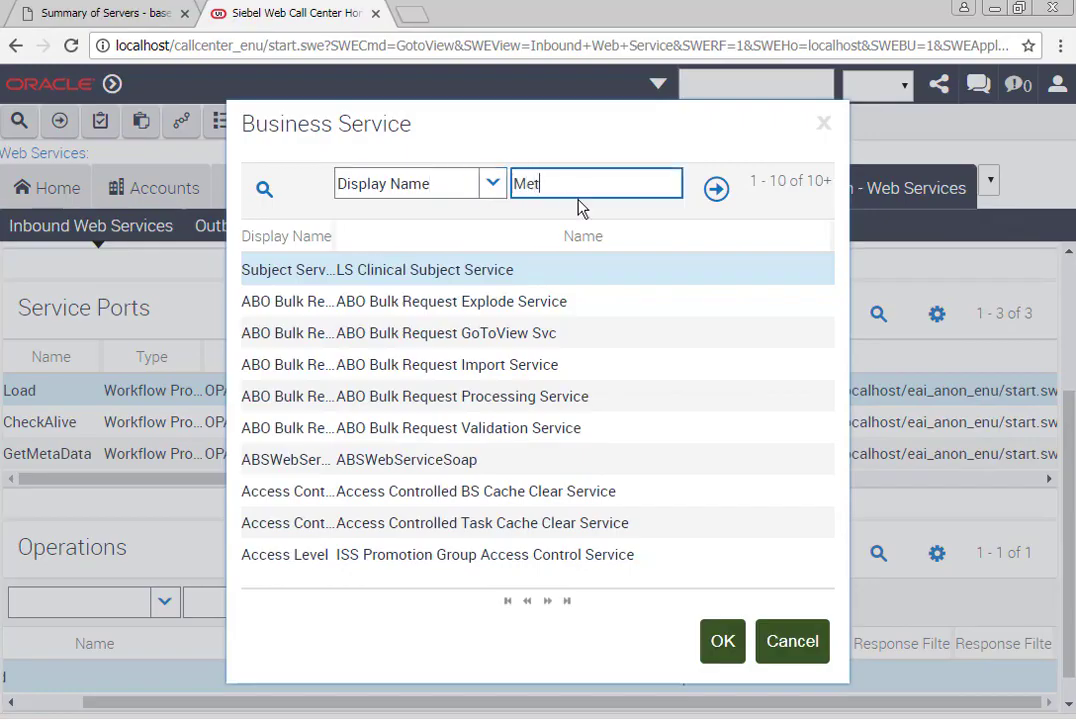
{"action": "key", "text": "Return"}
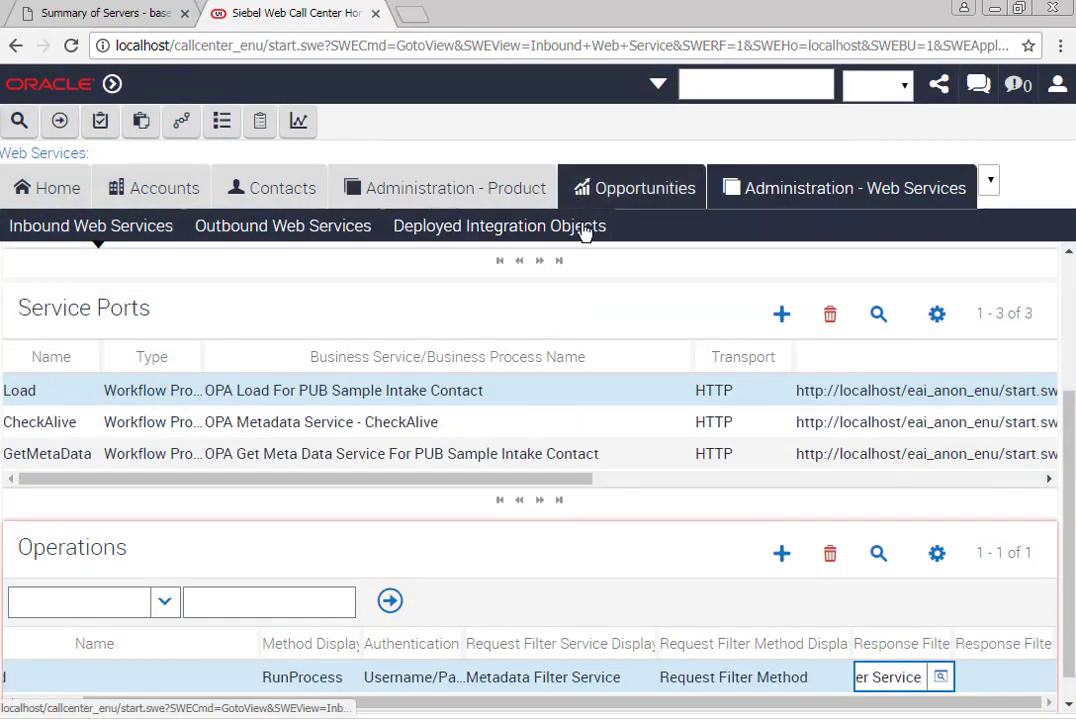
- Set the Conn_Load operation's response filter method to Response Filter and save the record
{"action": "left_click", "coordinate": [1000, 678]}
{"action": "left_click", "coordinate": [1038, 680]}
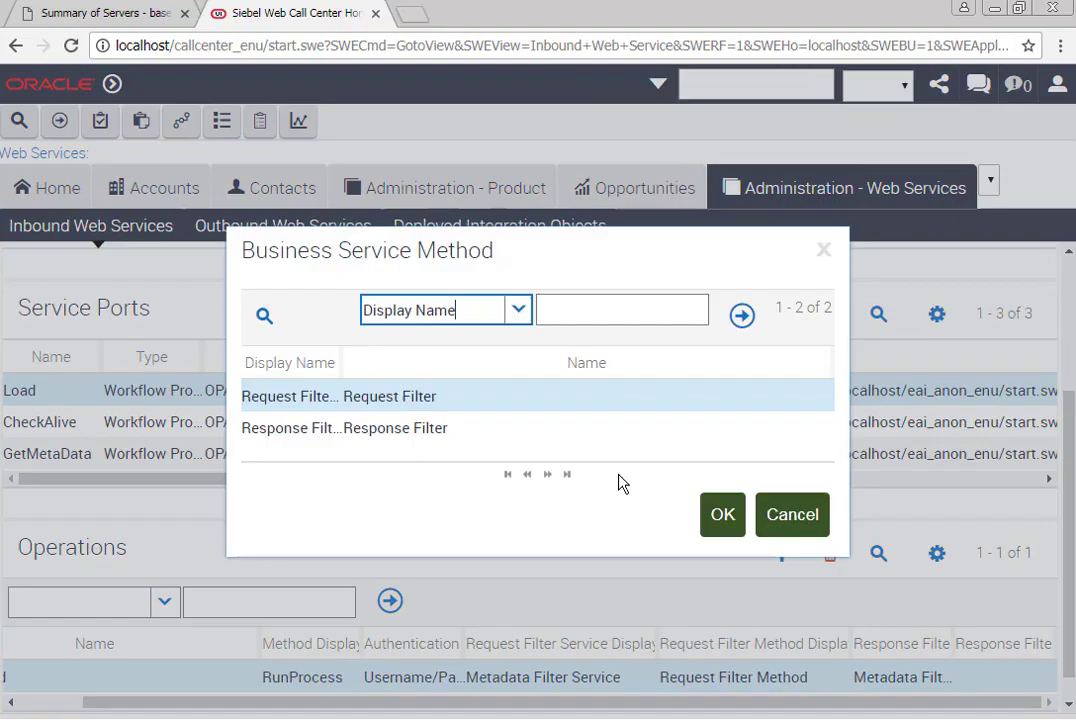
{"action": "left_click", "coordinate": [303, 430]}
{"action": "left_click", "coordinate": [718, 516]}
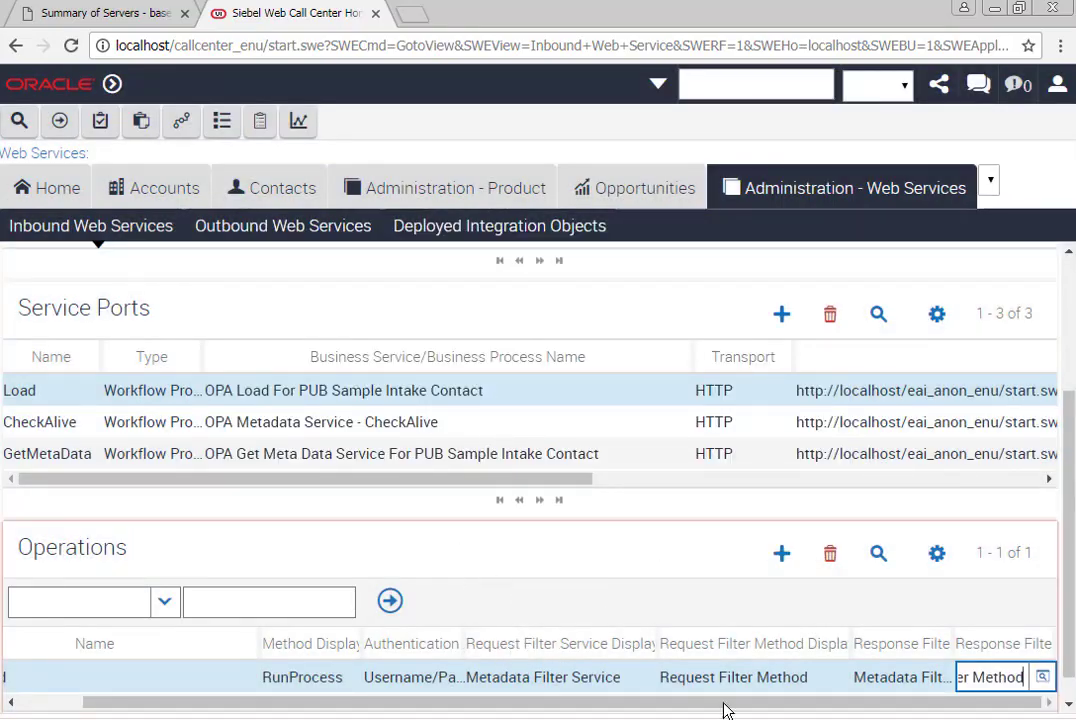
{"action": "left_click", "coordinate": [442, 432]}
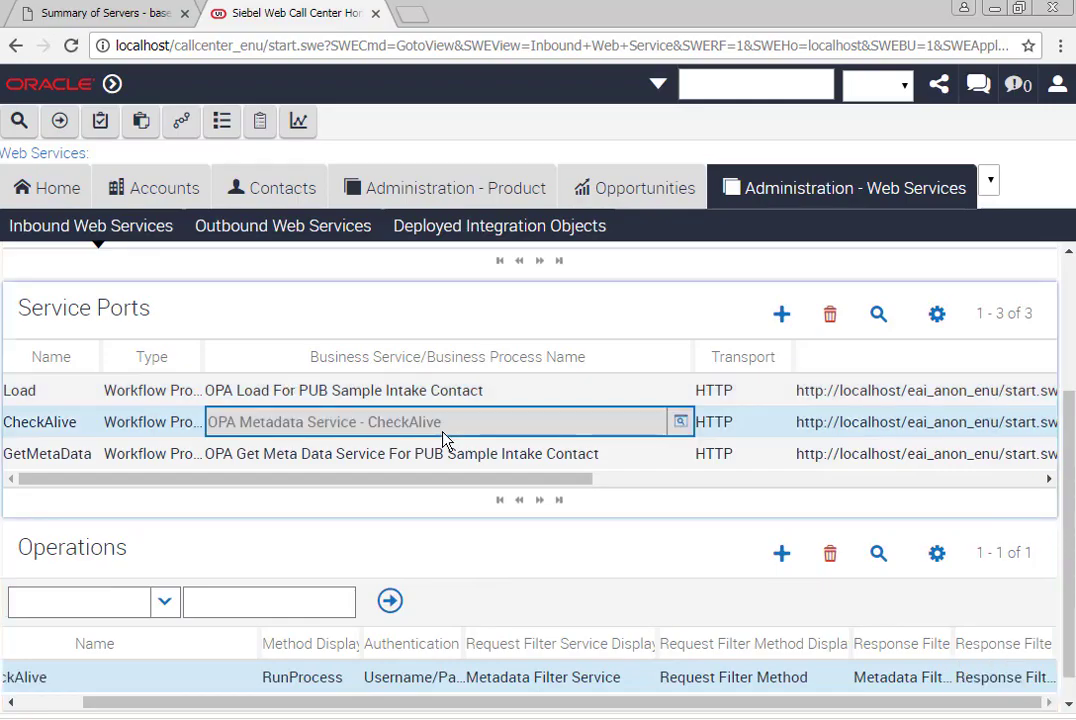
- Compare the operation settings of the Load and CheckAlive service ports
{"action": "left_click", "coordinate": [460, 390]}
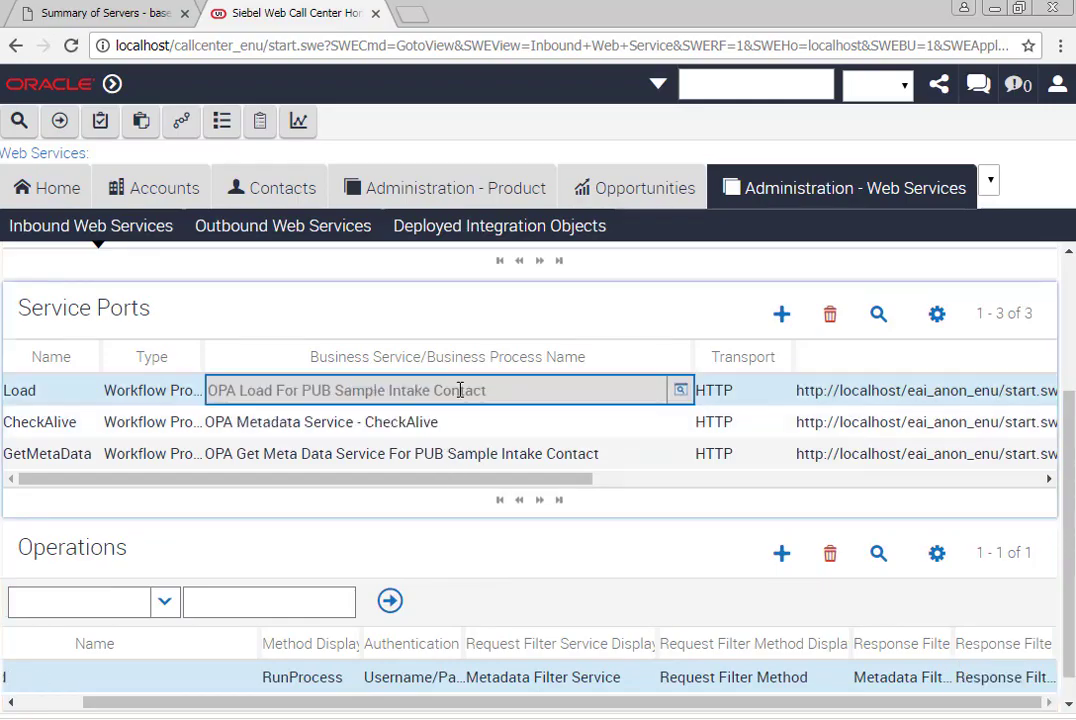
{"action": "left_click", "coordinate": [460, 422]}
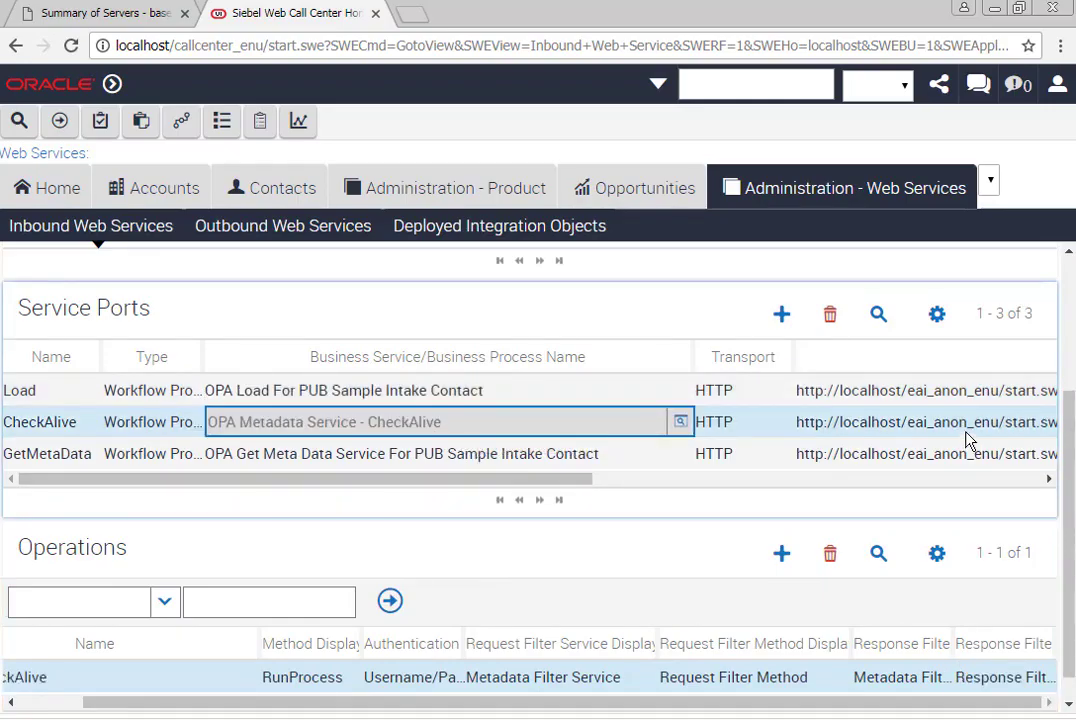
{"action": "scroll", "coordinate": [940, 430], "scroll_direction": "up", "scroll_amount": 3}
{"action": "scroll", "coordinate": [650, 456], "scroll_direction": "down", "scroll_amount": 3}
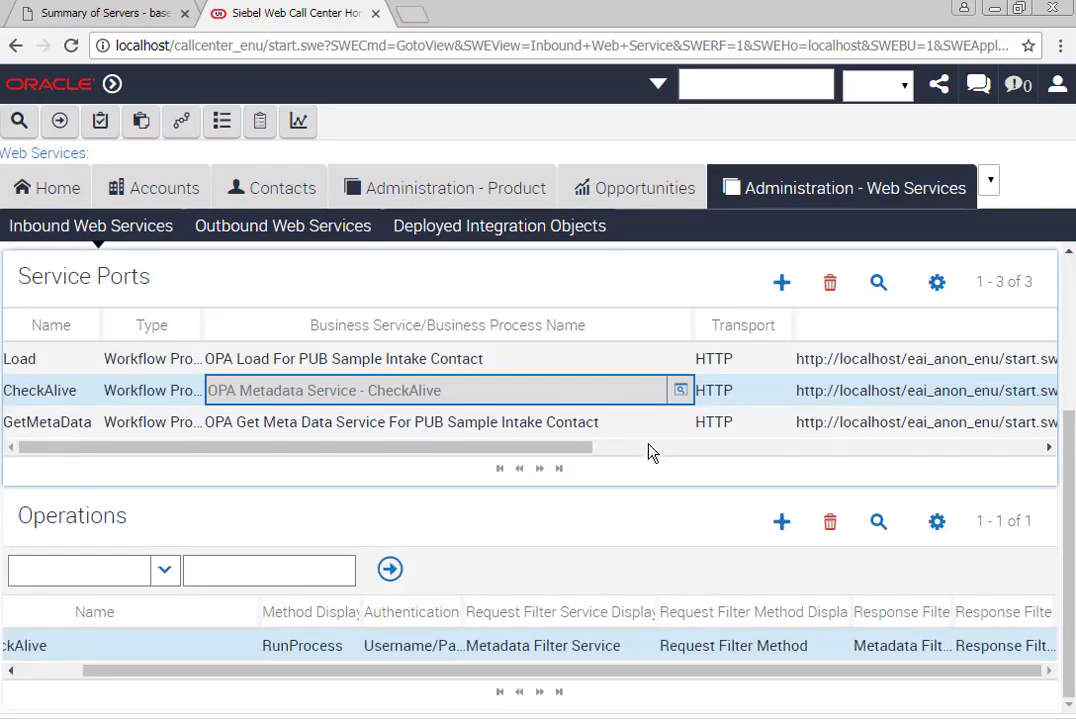
{"action": "scroll", "coordinate": [648, 452], "scroll_direction": "up", "scroll_amount": 3}
{"action": "scroll", "coordinate": [408, 391], "scroll_direction": "down", "scroll_amount": 3}
- Add a service port named Save and assign it the OPA Submit For PUB Sample Intake Contact process, found by searching implementation names for OPA Sub*
{"action": "left_click", "coordinate": [780, 282]}
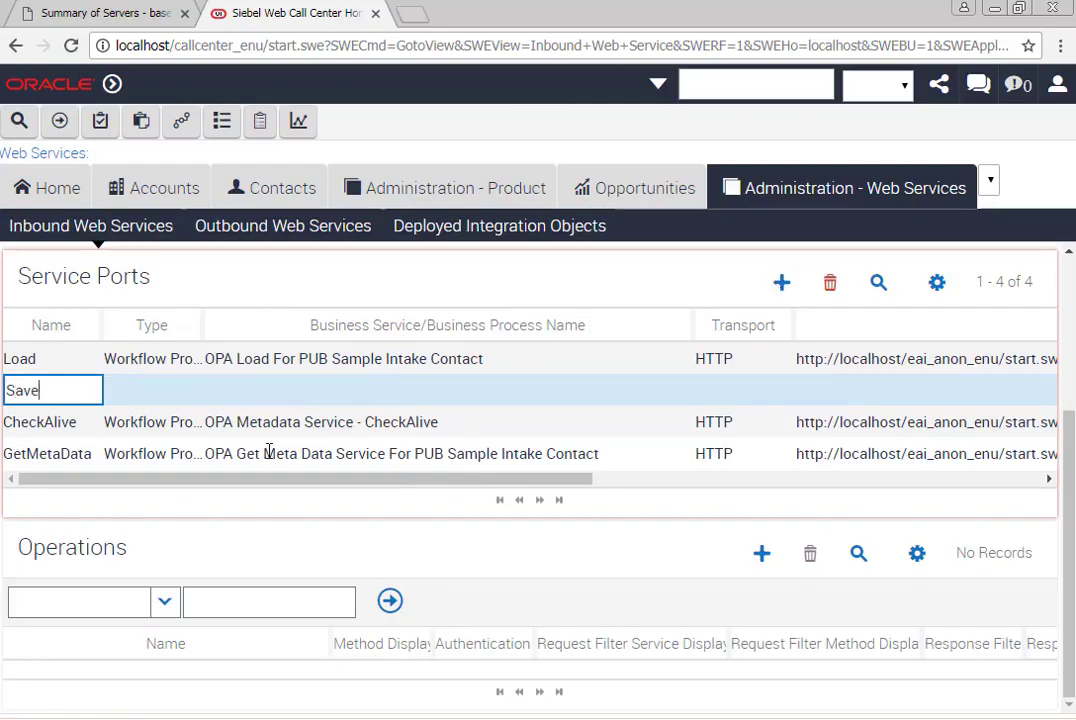
{"action": "key", "text": "Tab"}
{"action": "left_click", "coordinate": [411, 392]}
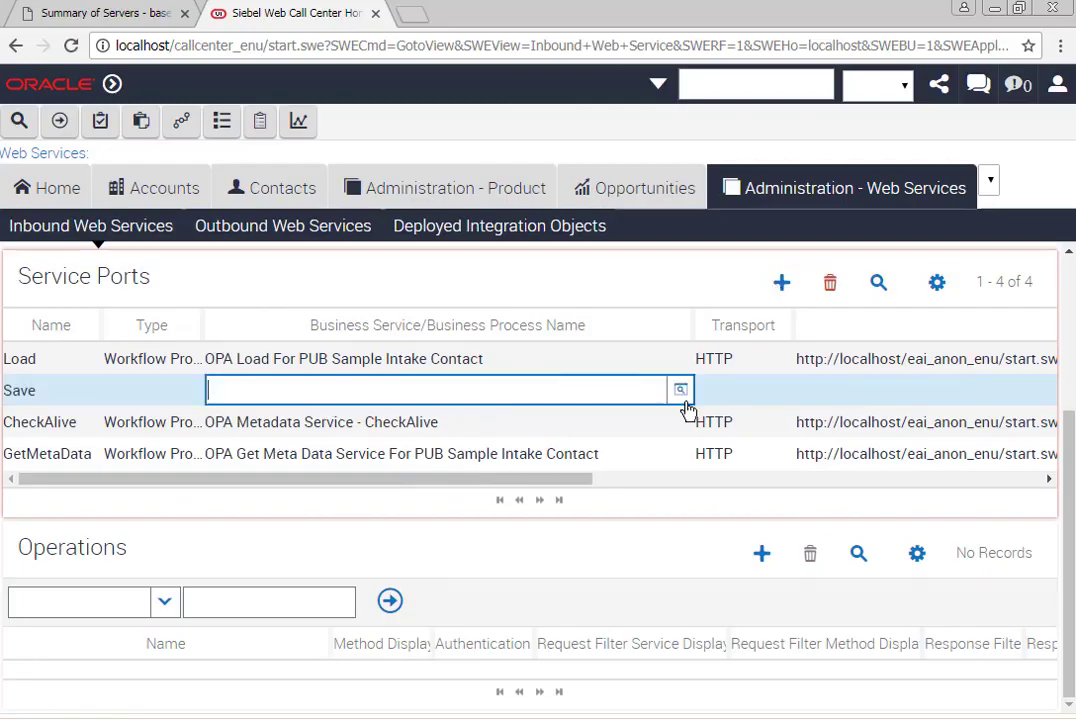
{"action": "left_click", "coordinate": [681, 392]}
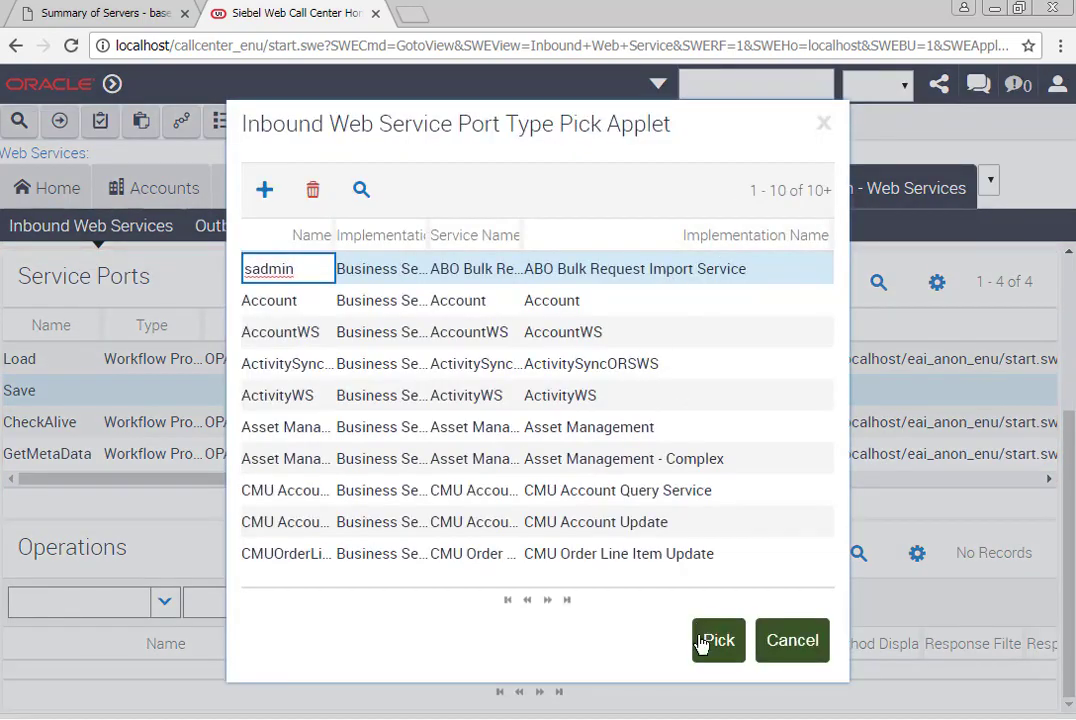
{"action": "left_click", "coordinate": [363, 192]}
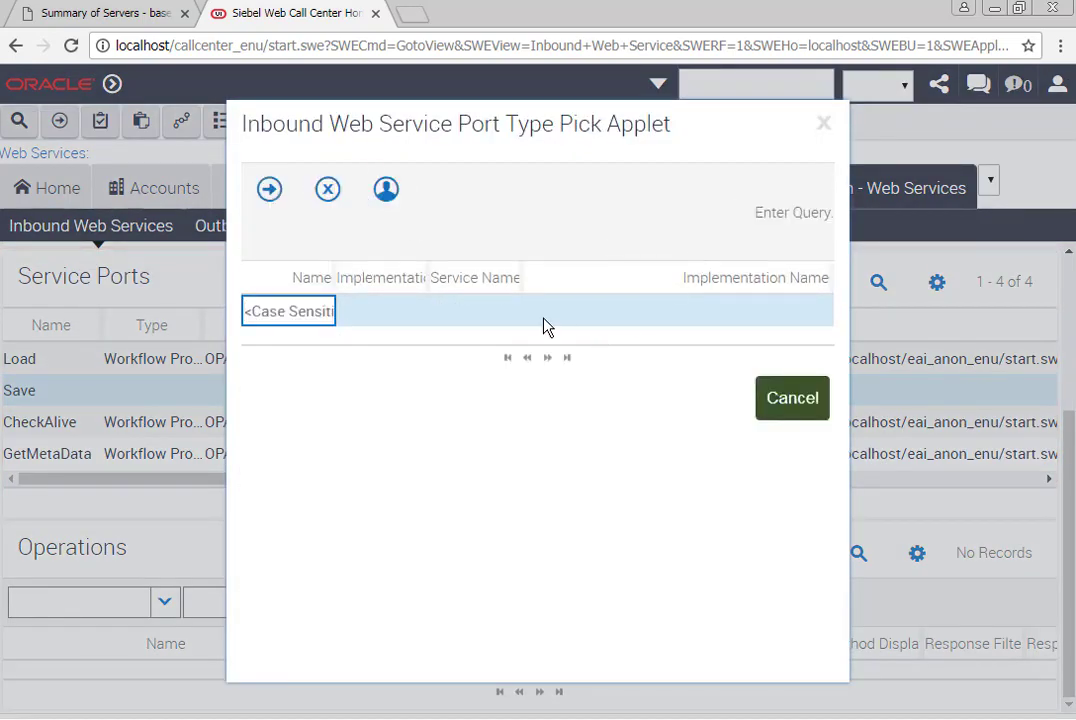
{"action": "left_click", "coordinate": [602, 310]}
{"action": "type", "text": "OPA Sub*"}
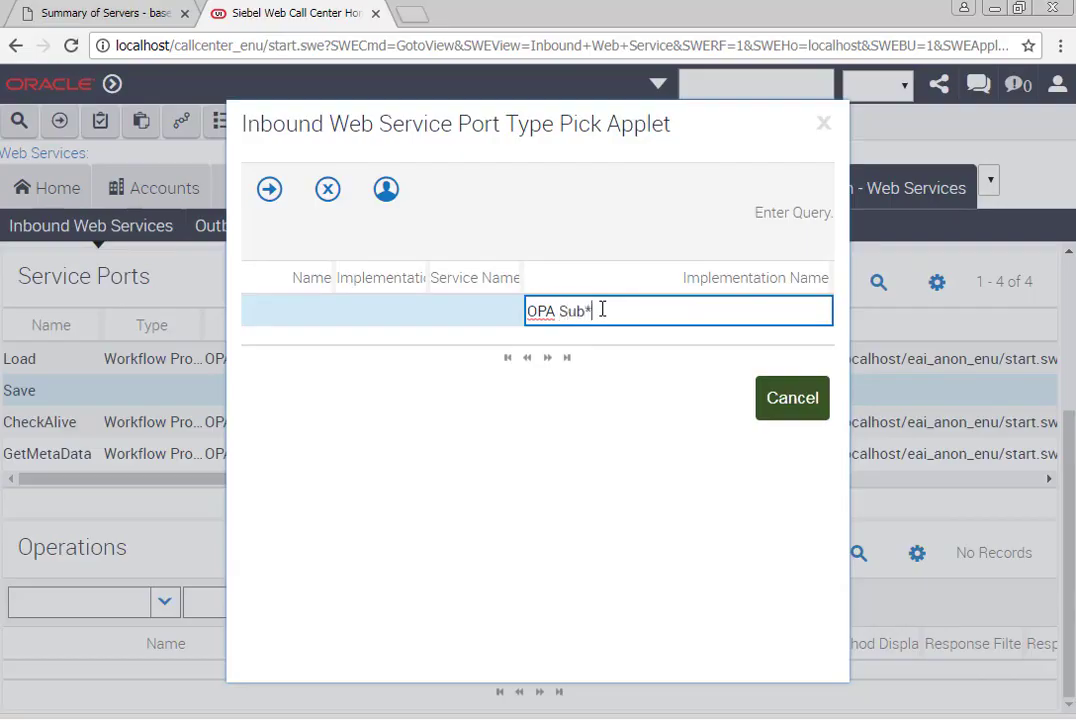
{"action": "key", "text": "Return"}
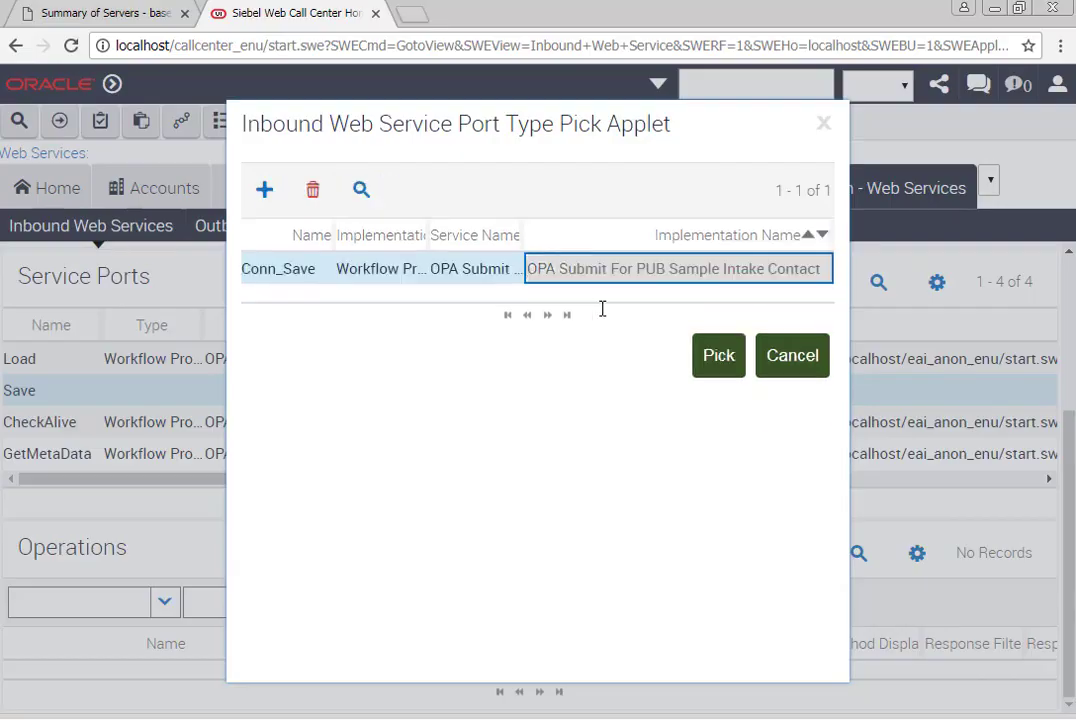
{"action": "left_click", "coordinate": [716, 370]}
- Set the Save port's transport to HTTP and its binding to SOAP_DOC_LITERAL
{"action": "left_click", "coordinate": [742, 388]}
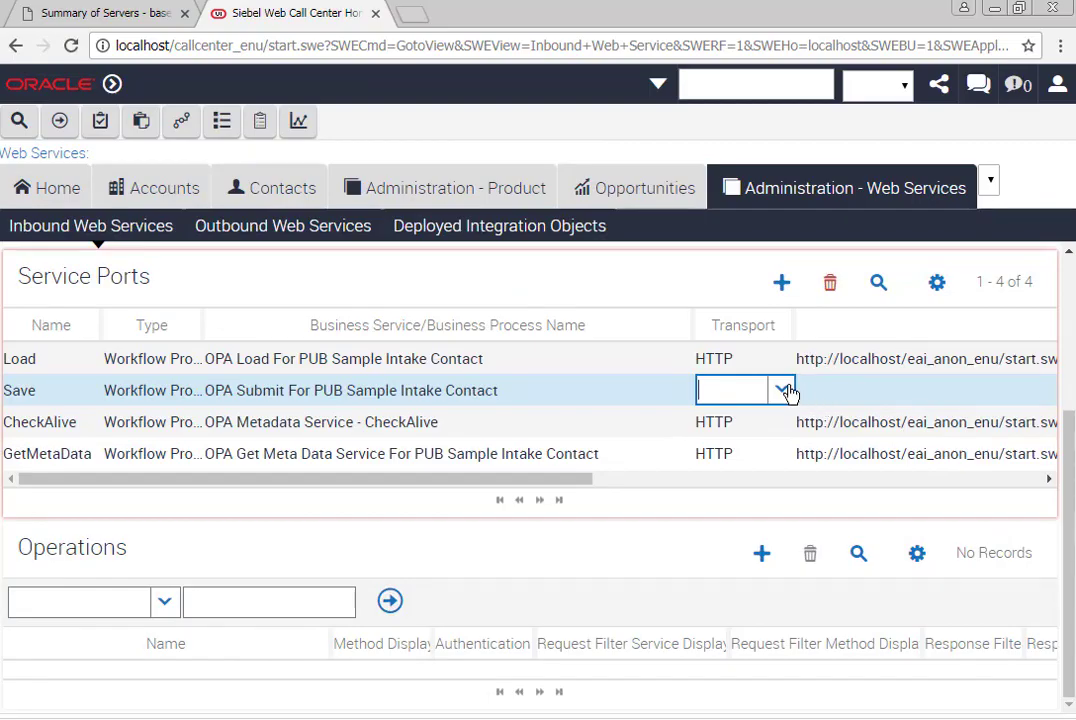
{"action": "left_click", "coordinate": [783, 390]}
{"action": "left_click", "coordinate": [773, 432]}
{"action": "key", "text": "Tab"}
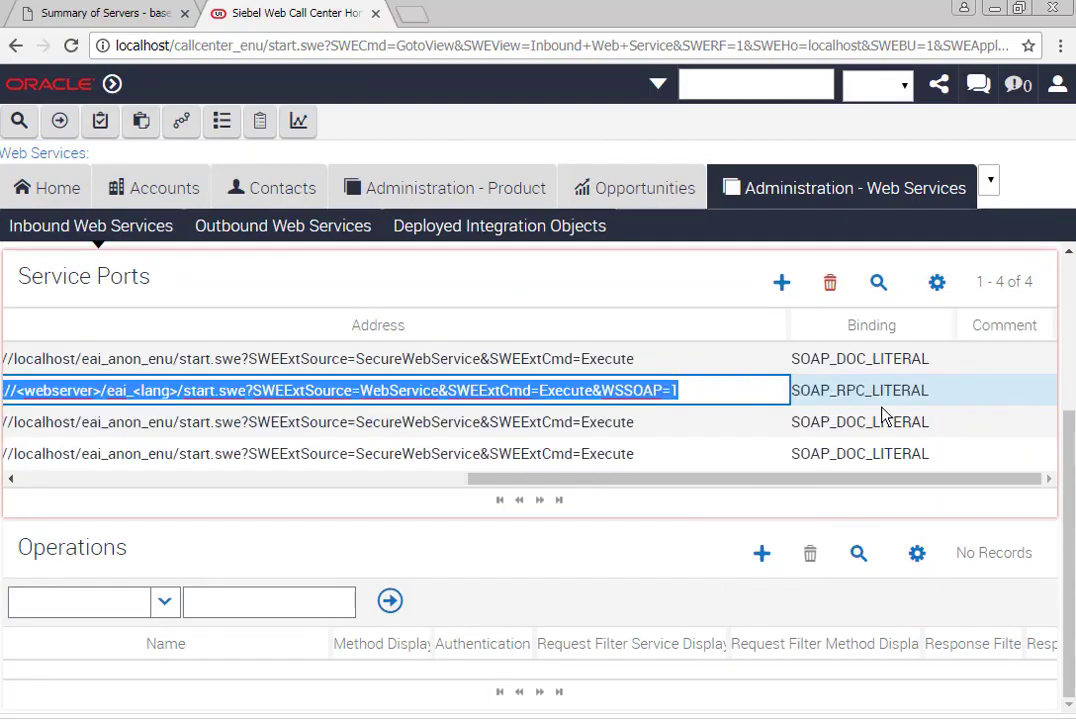
{"action": "left_click", "coordinate": [947, 398]}
{"action": "left_click", "coordinate": [947, 396]}
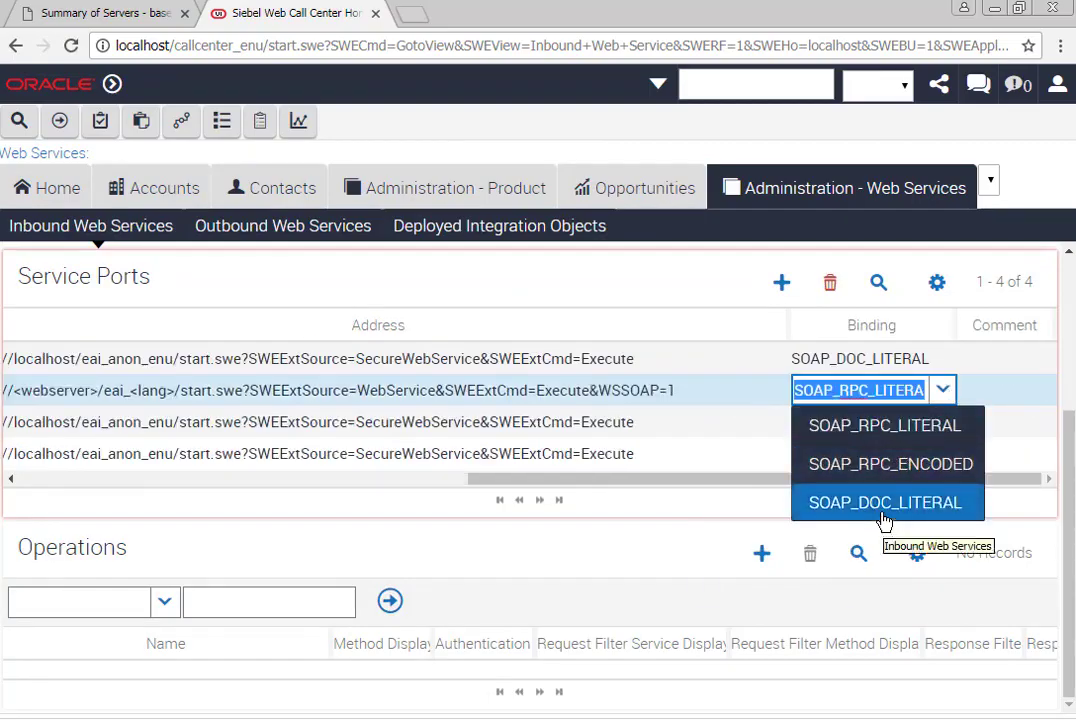
{"action": "left_click", "coordinate": [884, 503]}
{"action": "left_click", "coordinate": [707, 390]}
{"action": "key", "text": "ctrl+v"}
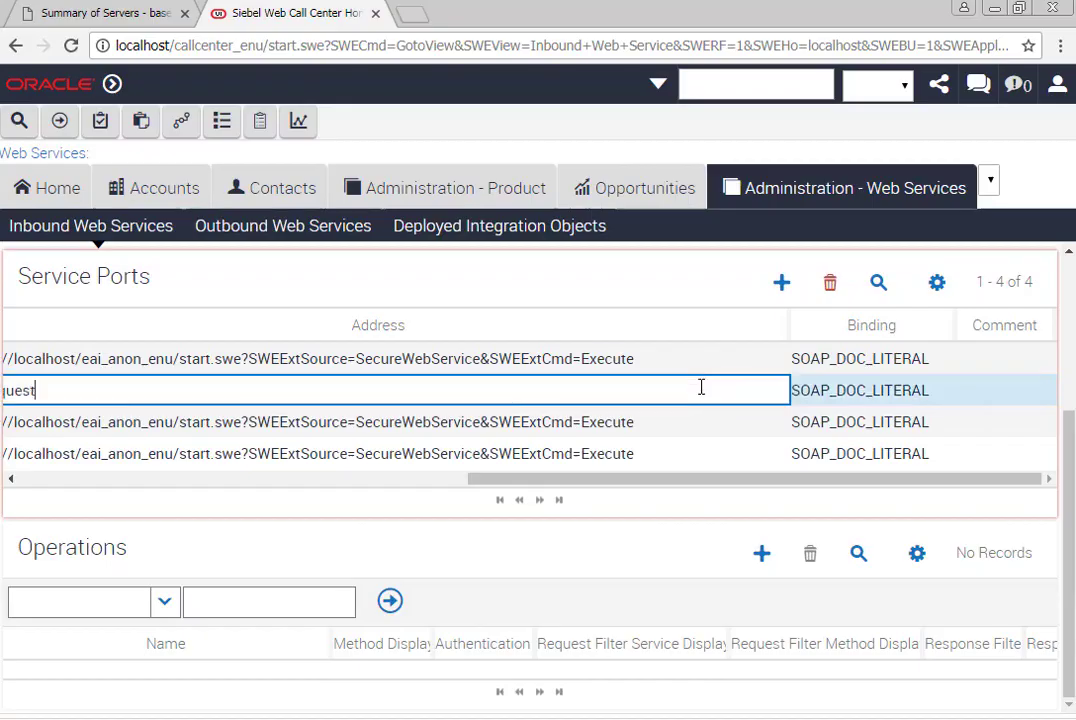
{"action": "left_click", "coordinate": [670, 360]}
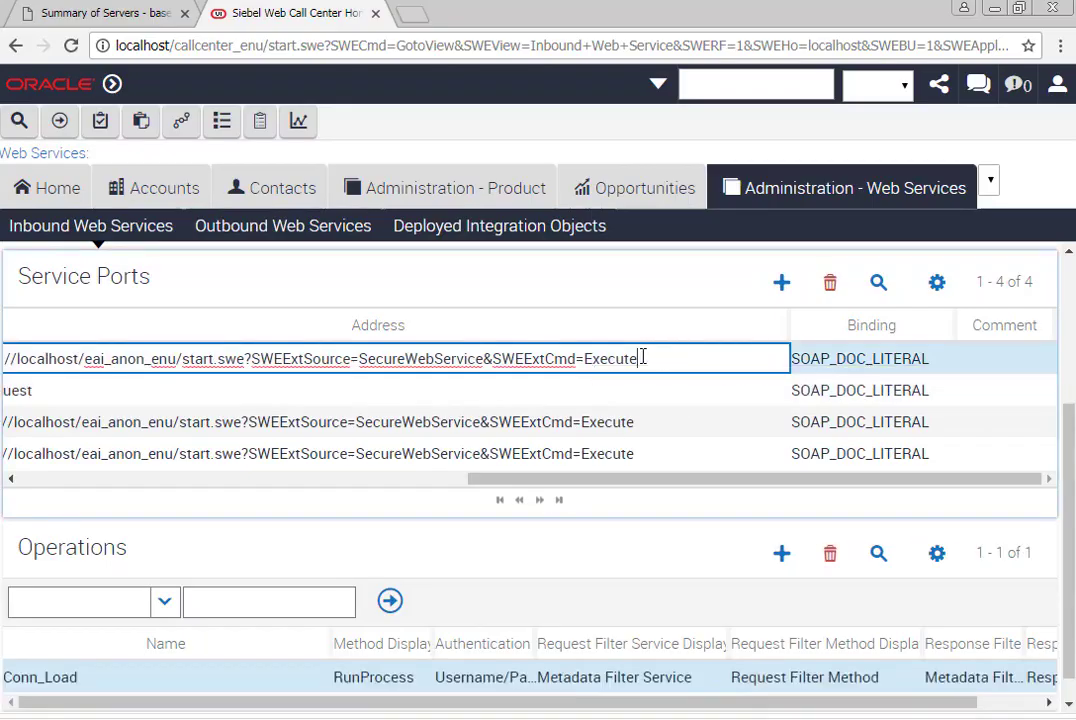
{"action": "left_click_drag", "start_coordinate": [638, 358], "coordinate": [65, 358]}
{"action": "key", "text": "ctrl+a"}
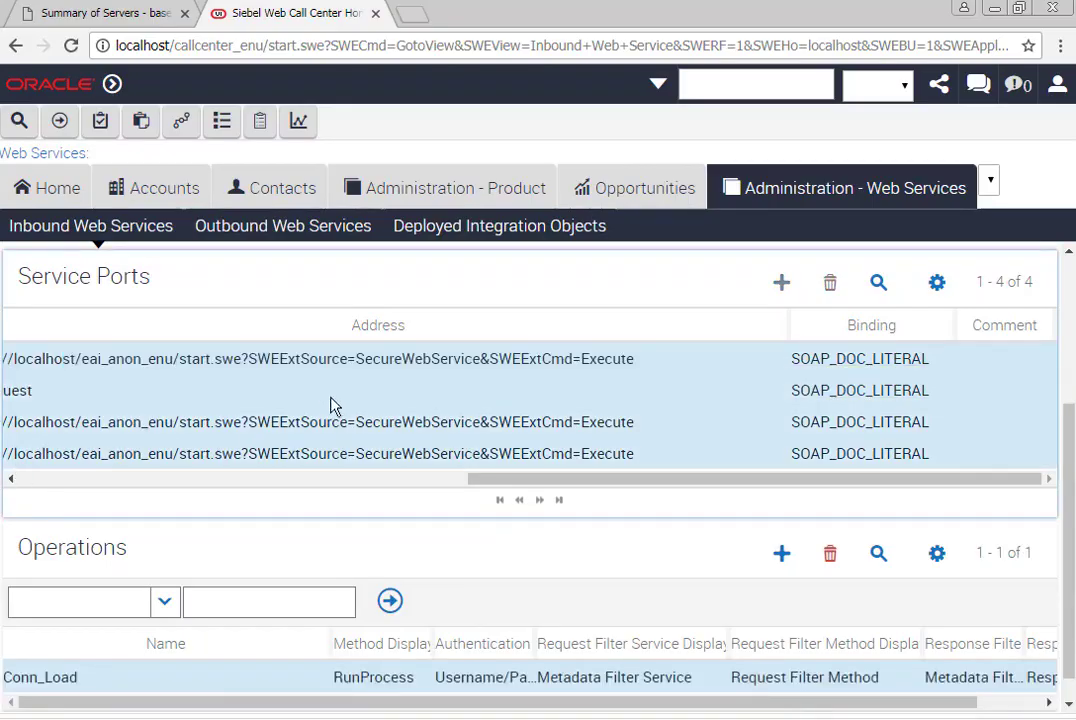
- Replace the Save port's address with tp://localhost/eai_anon_enu/start.swe?SWEExtSource=SecureWebService&SWEExtCmd=Execute, copied from the Load port's address
{"action": "left_click", "coordinate": [365, 362]}
{"action": "left_click_drag", "start_coordinate": [668, 358], "coordinate": [4, 358]}
{"action": "left_click", "coordinate": [71, 390]}
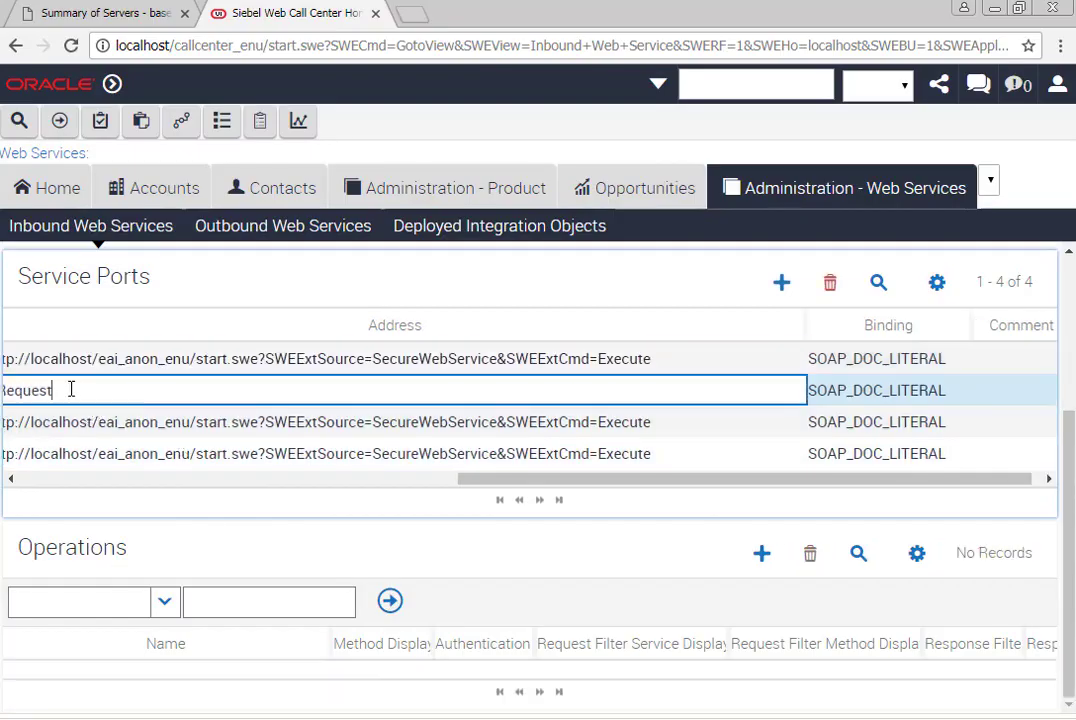
{"action": "double_click", "coordinate": [7, 390]}
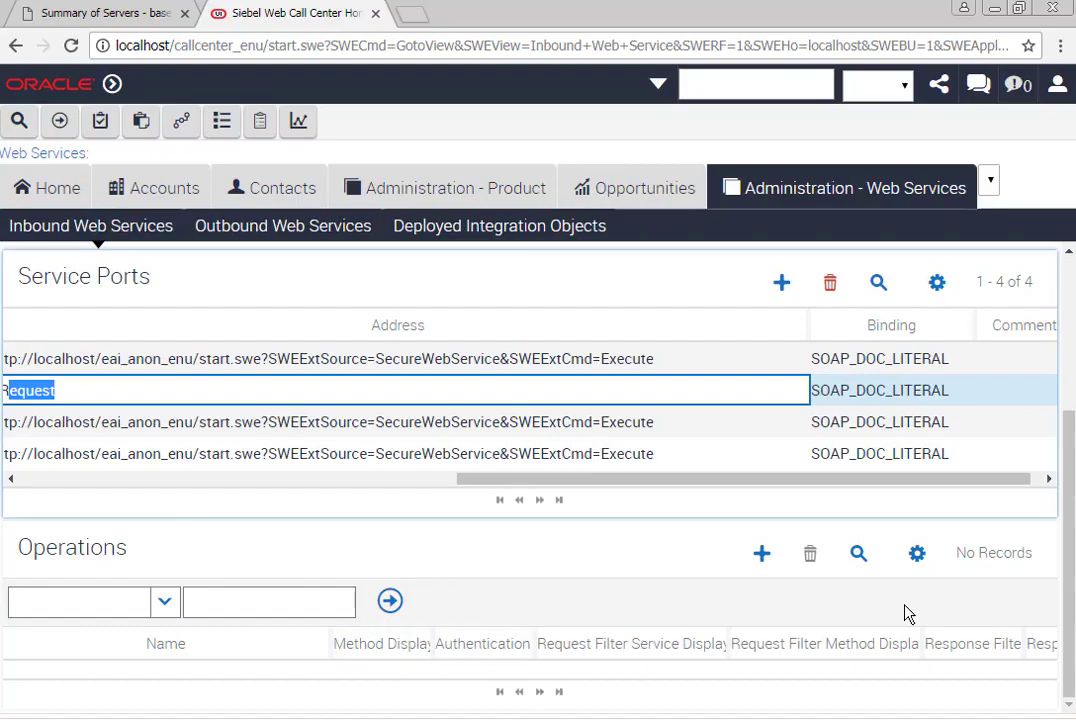
{"action": "type", "text": "*"}
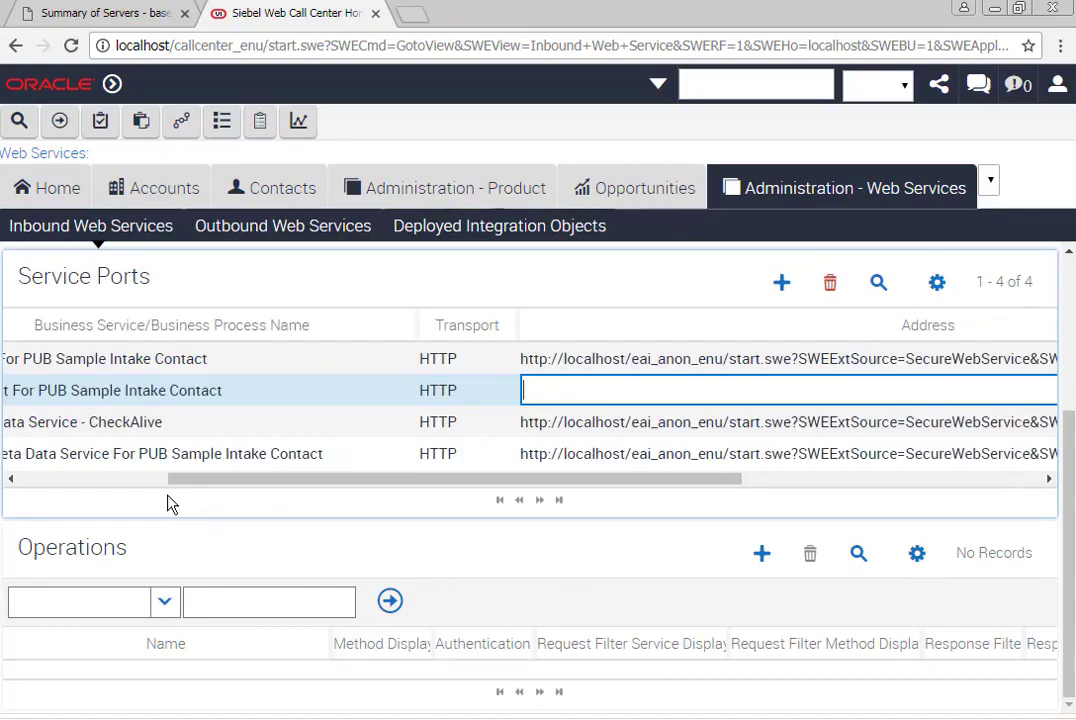
{"action": "type", "text": "http://localhost/eai_anon_enu/start.swe?SWEExtSource=SecureWebService&SWEExtCmd=Execute"}
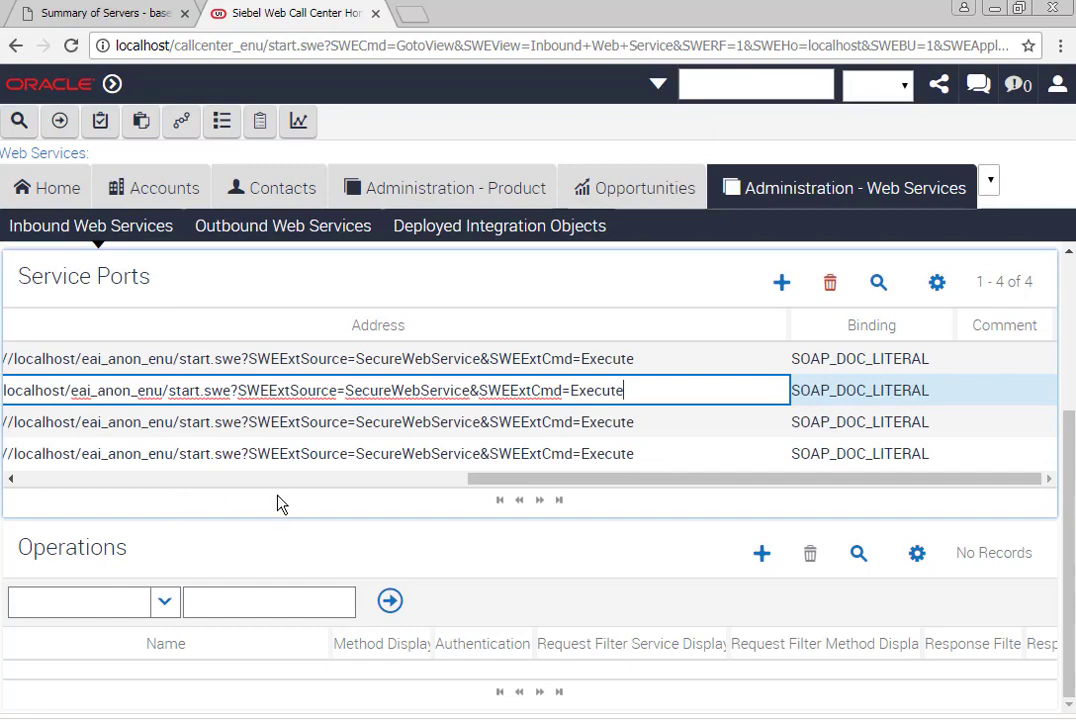
- Save the Save port record, reselect it, and add the Conn_Save operation with the RunProcess method
{"action": "left_click", "coordinate": [421, 420]}
{"action": "left_click", "coordinate": [422, 389]}
{"action": "left_click_drag", "start_coordinate": [423, 455], "coordinate": [70, 428]}
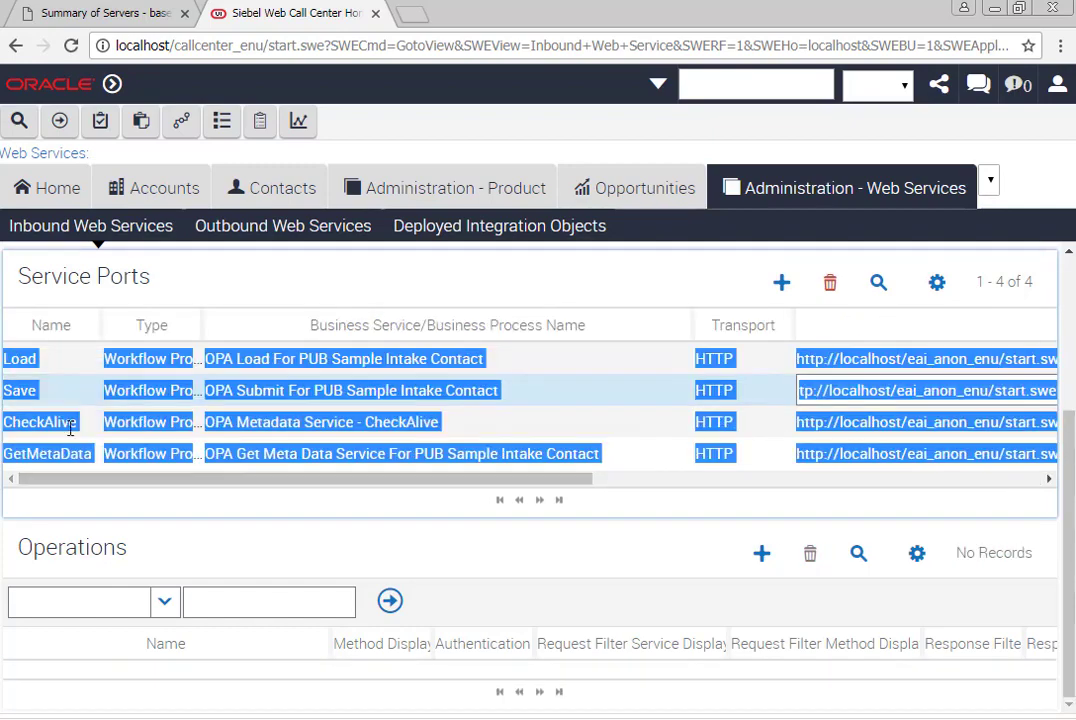
{"action": "left_click", "coordinate": [123, 400]}
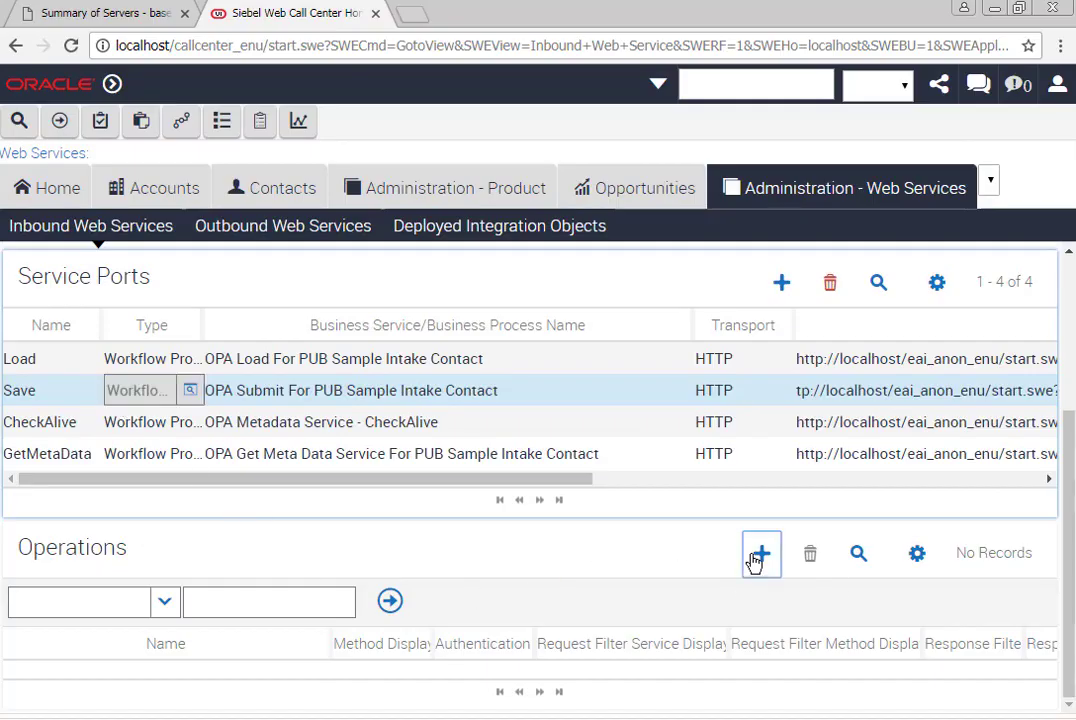
{"action": "left_click", "coordinate": [761, 553]}
{"action": "left_click", "coordinate": [716, 504]}
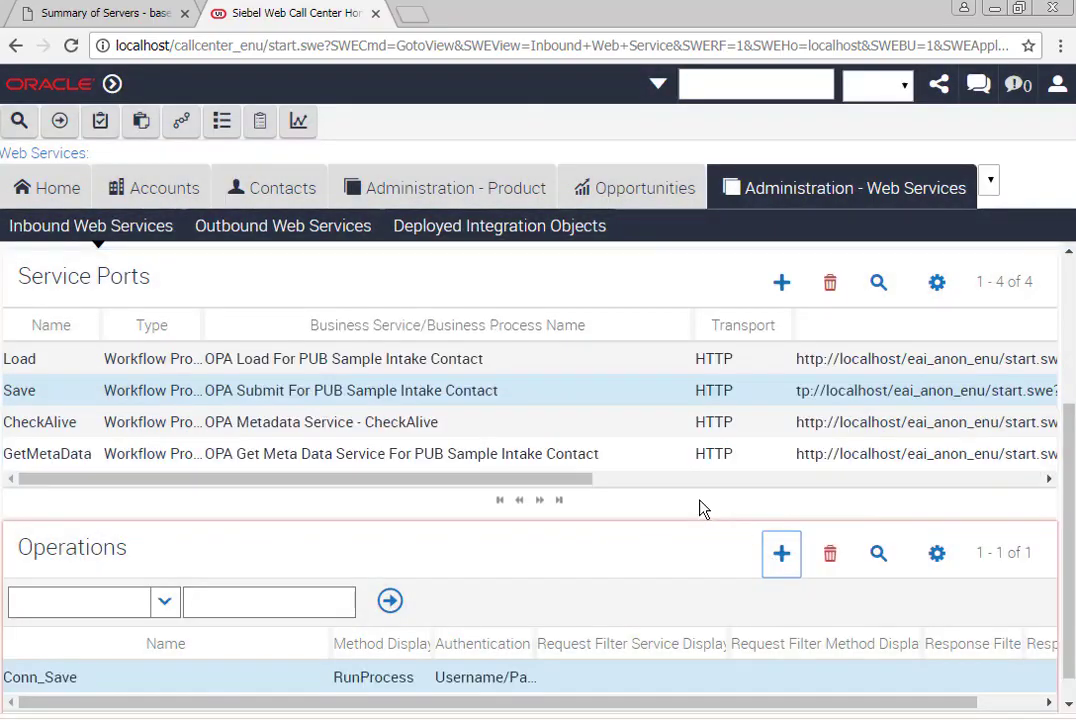
- Search the business services for *Meta* and assign Metadata Filter Service as Conn_Save's request filter service
{"action": "left_click", "coordinate": [652, 671]}
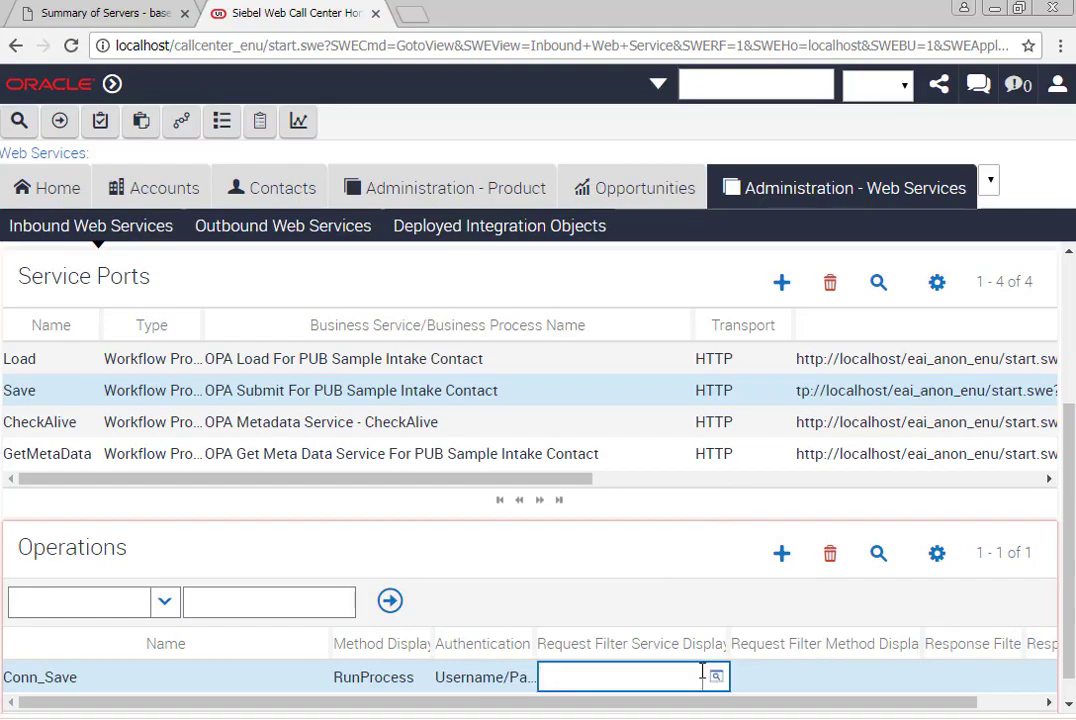
{"action": "left_click", "coordinate": [714, 678]}
{"action": "left_click", "coordinate": [568, 186]}
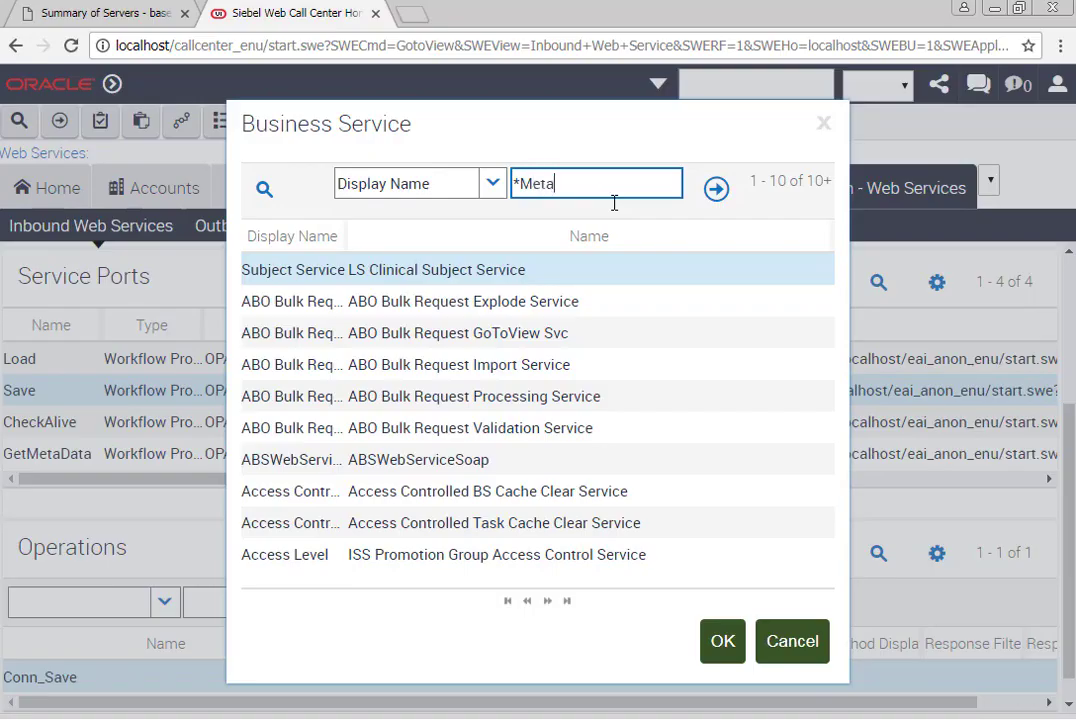
{"action": "key", "text": "Return"}
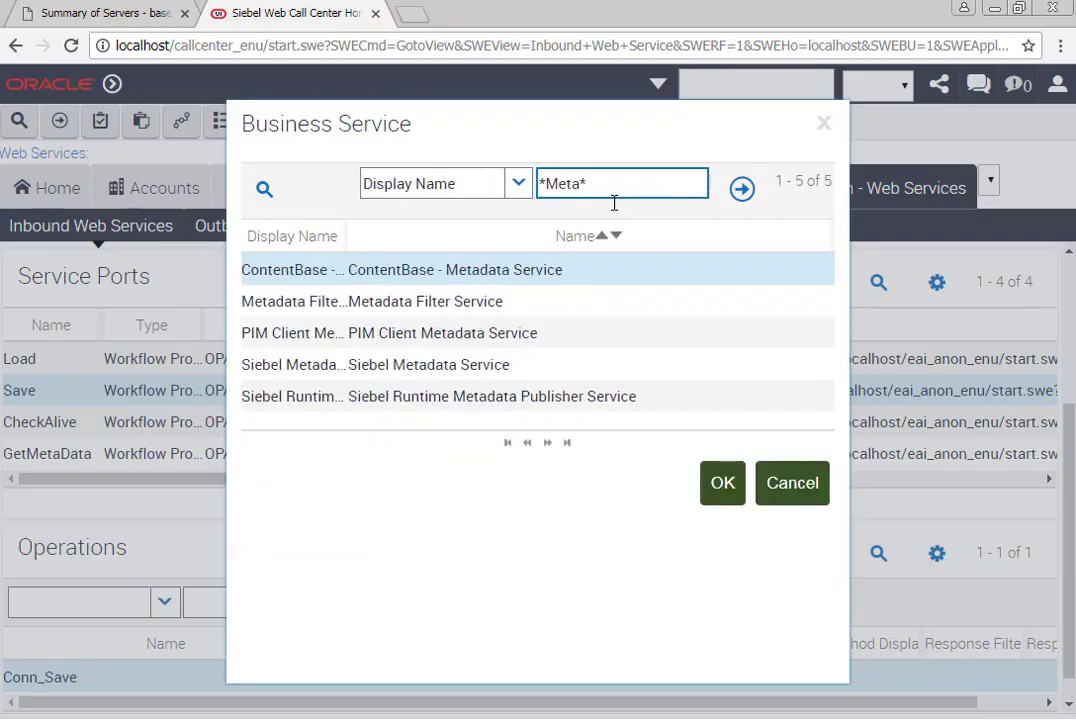
{"action": "left_click", "coordinate": [446, 306]}
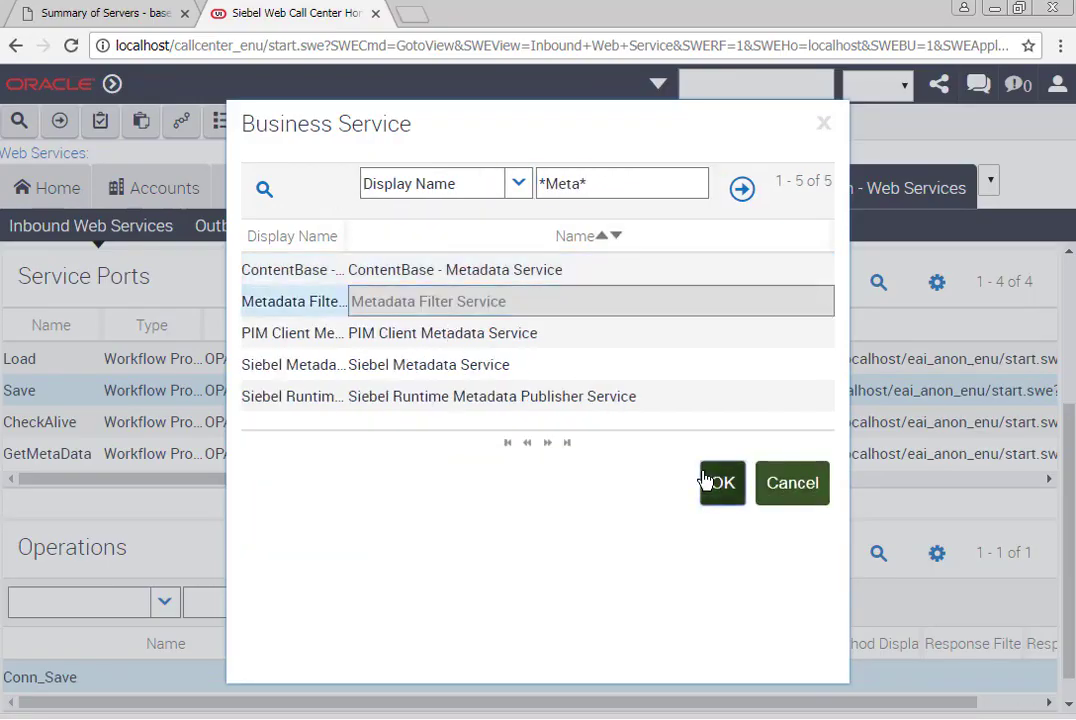
{"action": "left_click", "coordinate": [705, 480]}
- Set the Conn_Save operation's request filter method to Request Filter
{"action": "left_click", "coordinate": [822, 678]}
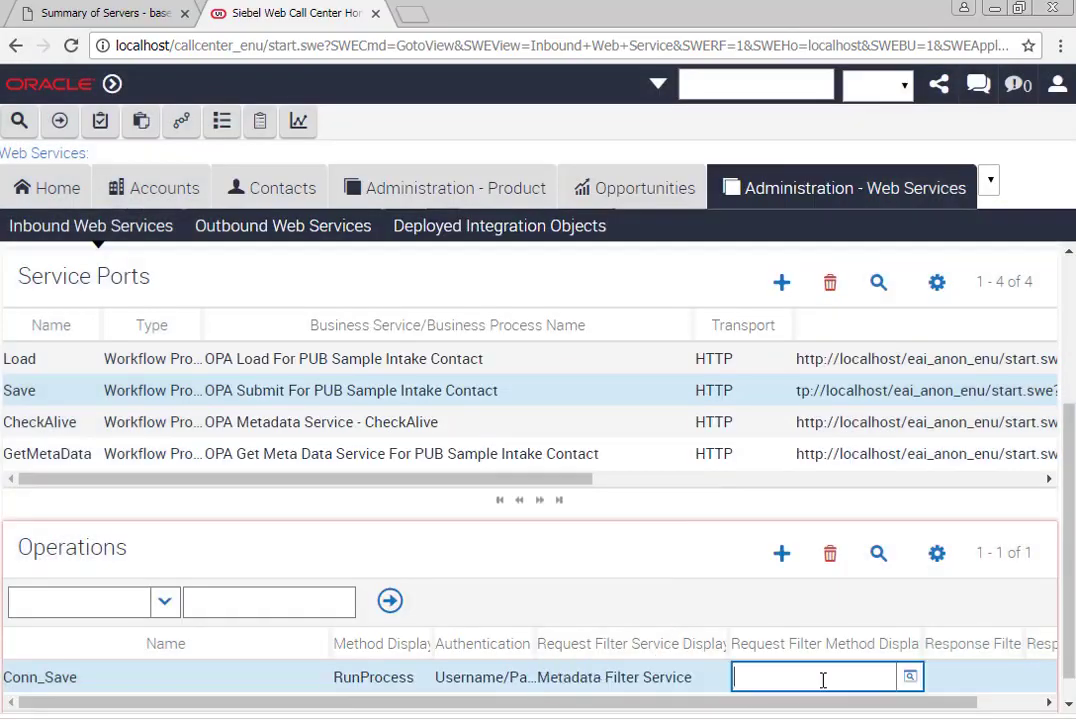
{"action": "left_click", "coordinate": [909, 677]}
{"action": "left_click", "coordinate": [362, 400]}
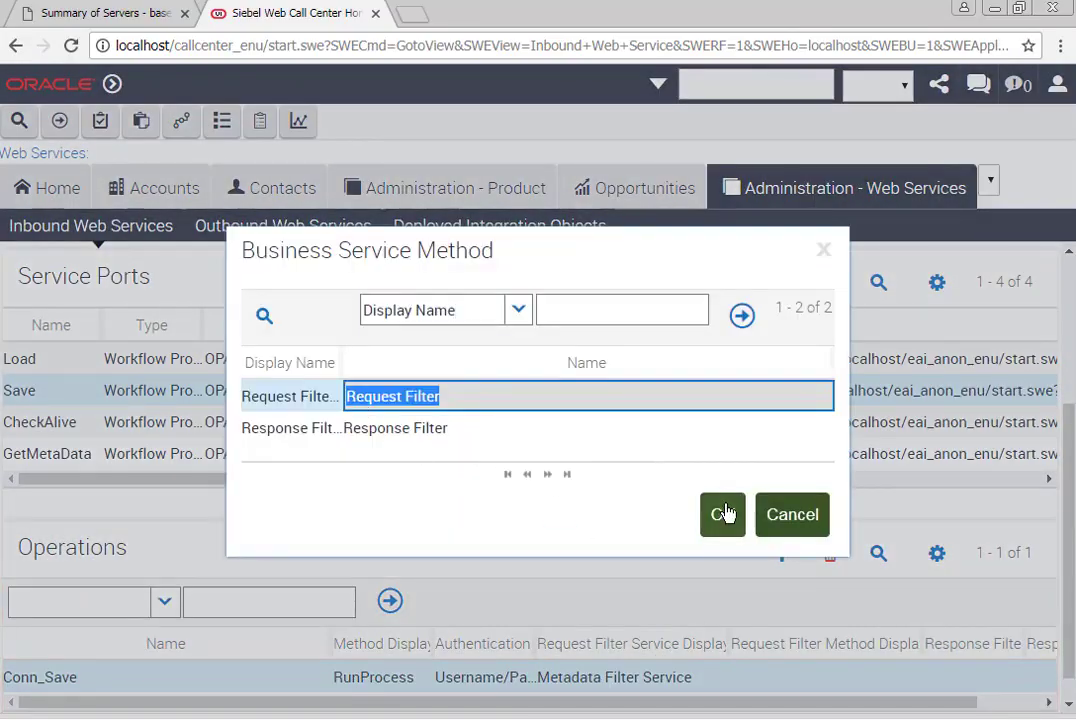
{"action": "left_click", "coordinate": [722, 514]}
- Search the business services for Meta and assign Metadata Filter Service as Conn_Save's response filter service
{"action": "left_click", "coordinate": [975, 677]}
{"action": "left_click", "coordinate": [1010, 680]}
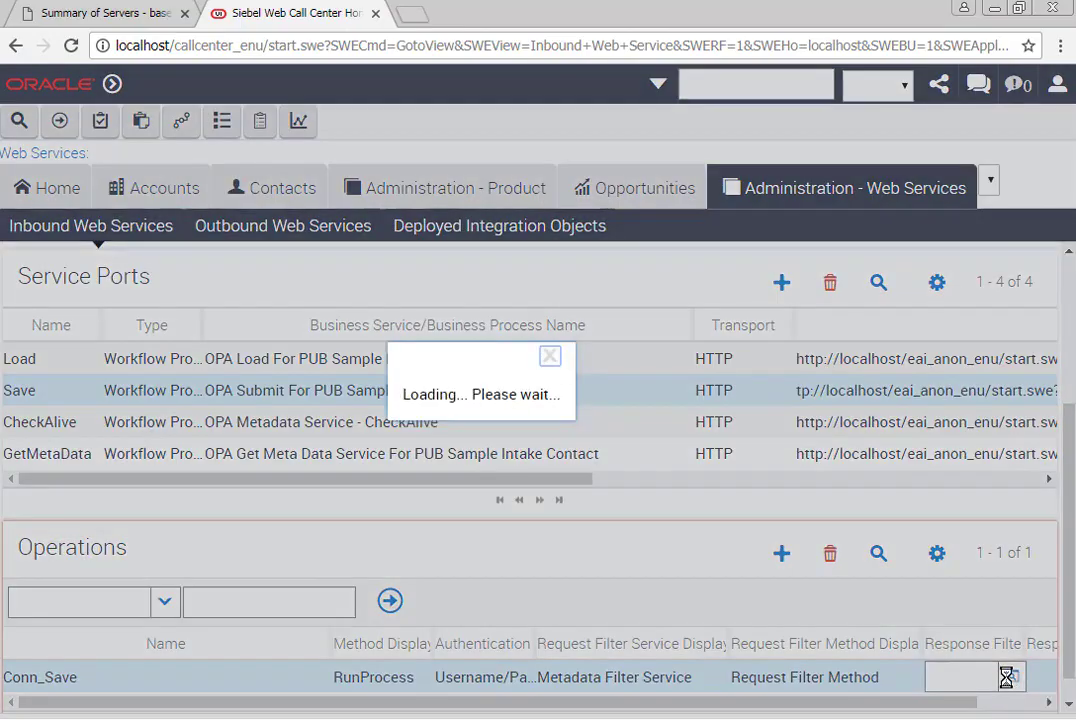
{"action": "type", "text": "Meta"}
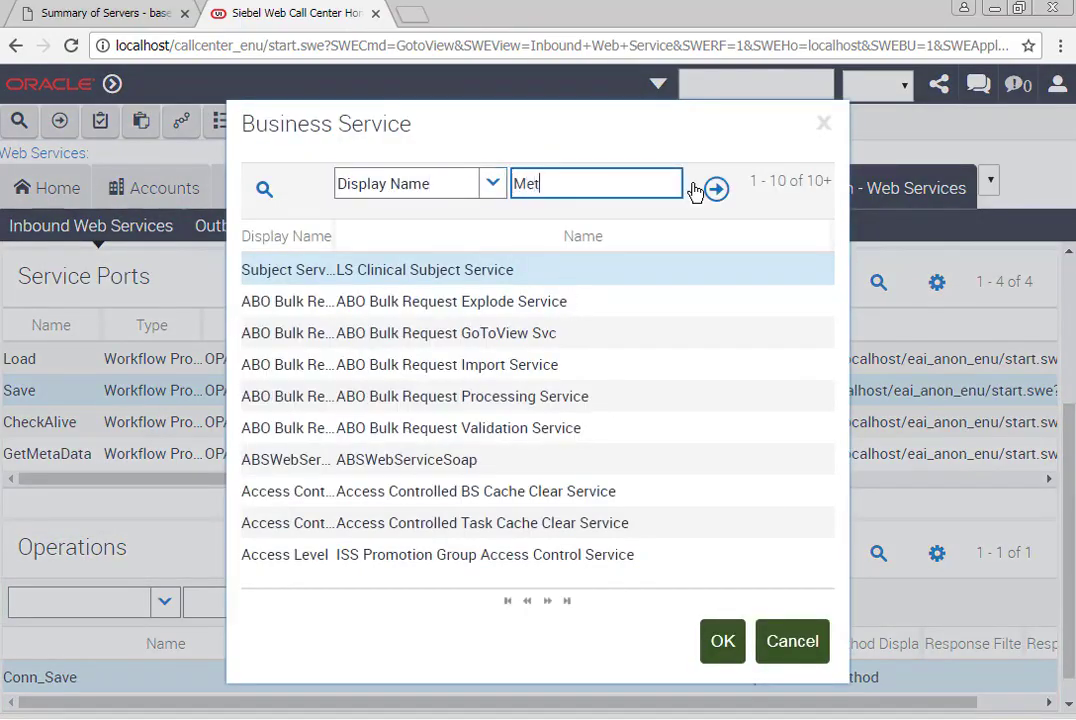
{"action": "key", "text": "Return"}
{"action": "key", "text": "Tab"}
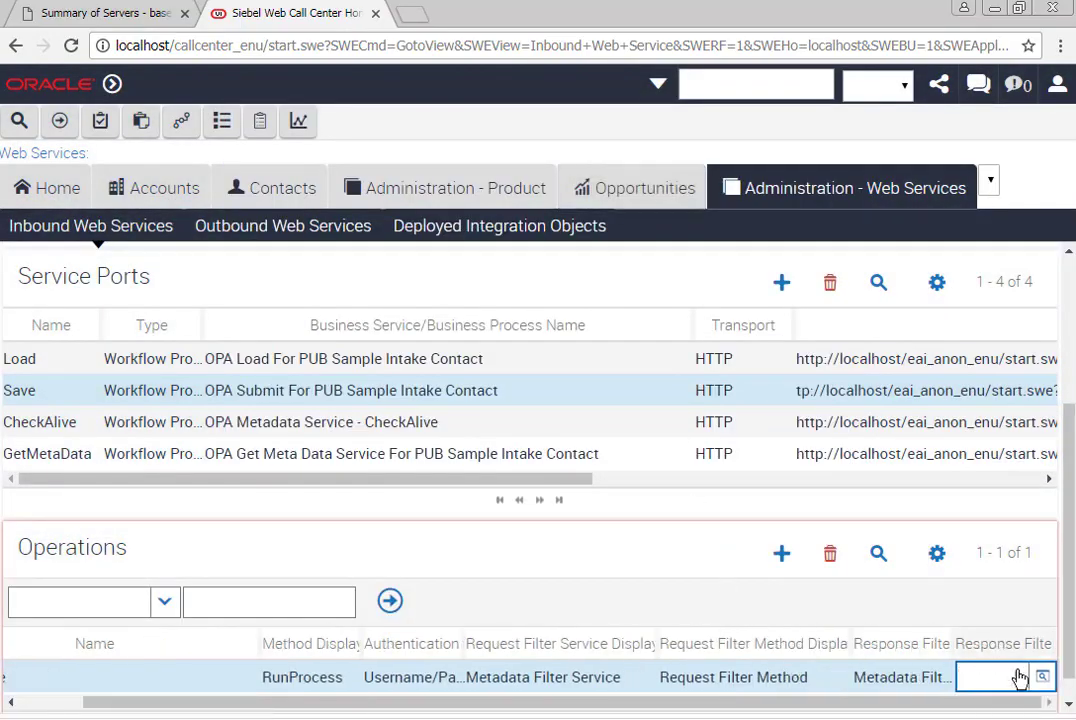
- Set Conn_Save's response filter method to Response Filter, save the operation, and reselect the Save service port
{"action": "left_click", "coordinate": [1052, 679]}
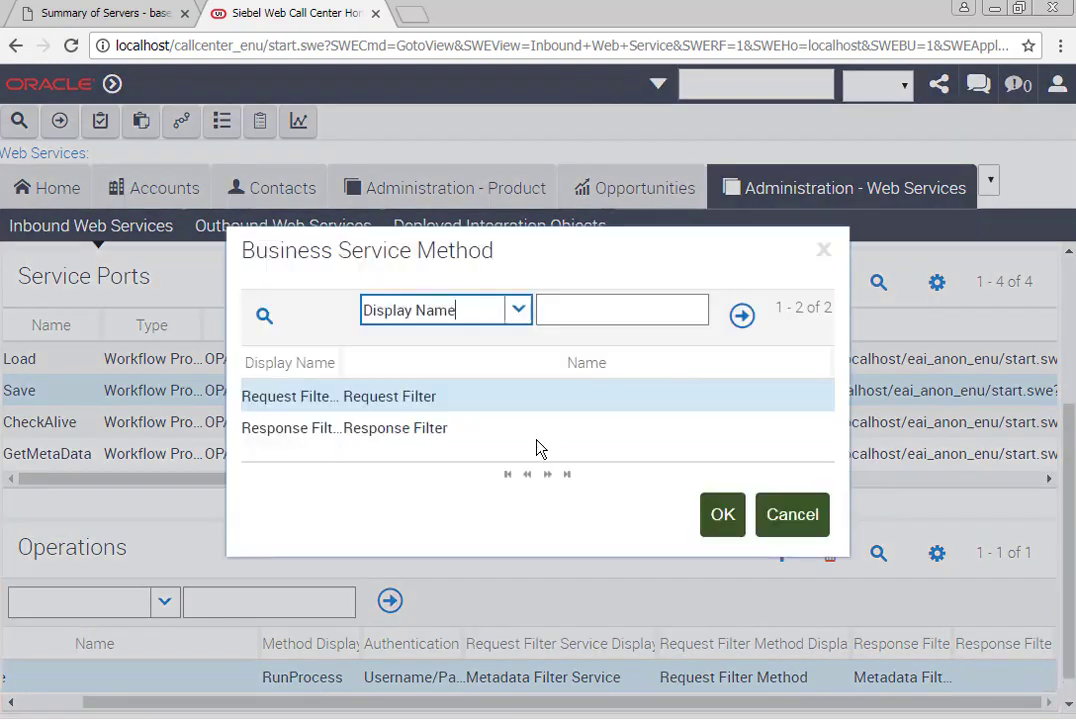
{"action": "left_click", "coordinate": [356, 430]}
{"action": "left_click", "coordinate": [727, 514]}
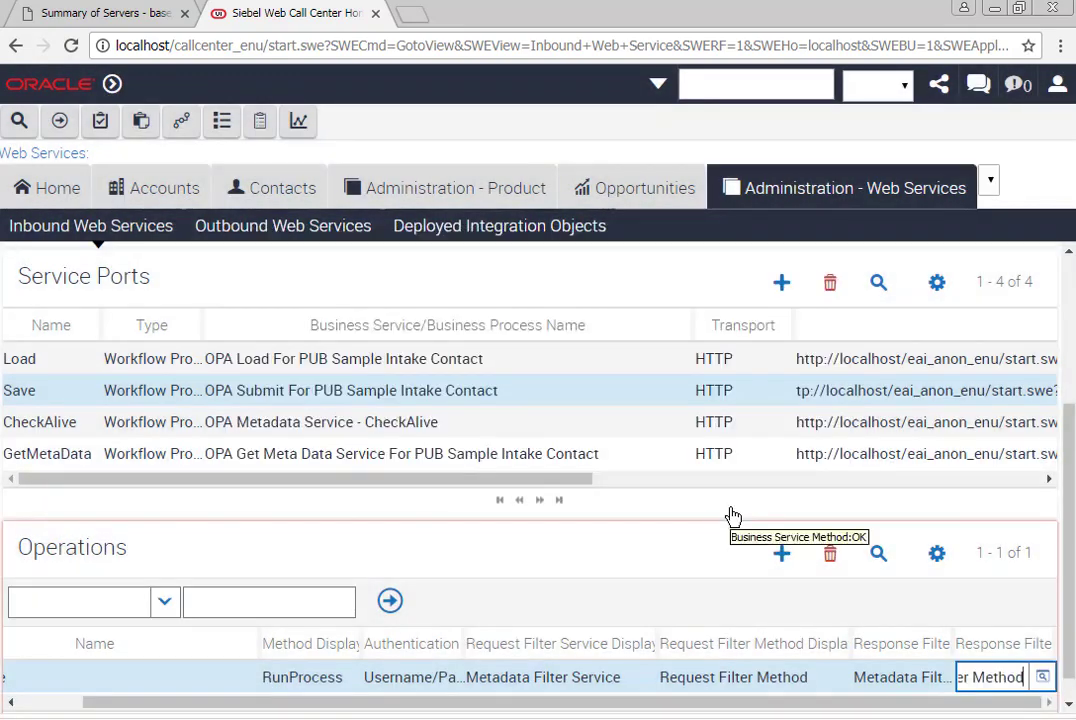
{"action": "left_click", "coordinate": [10, 704]}
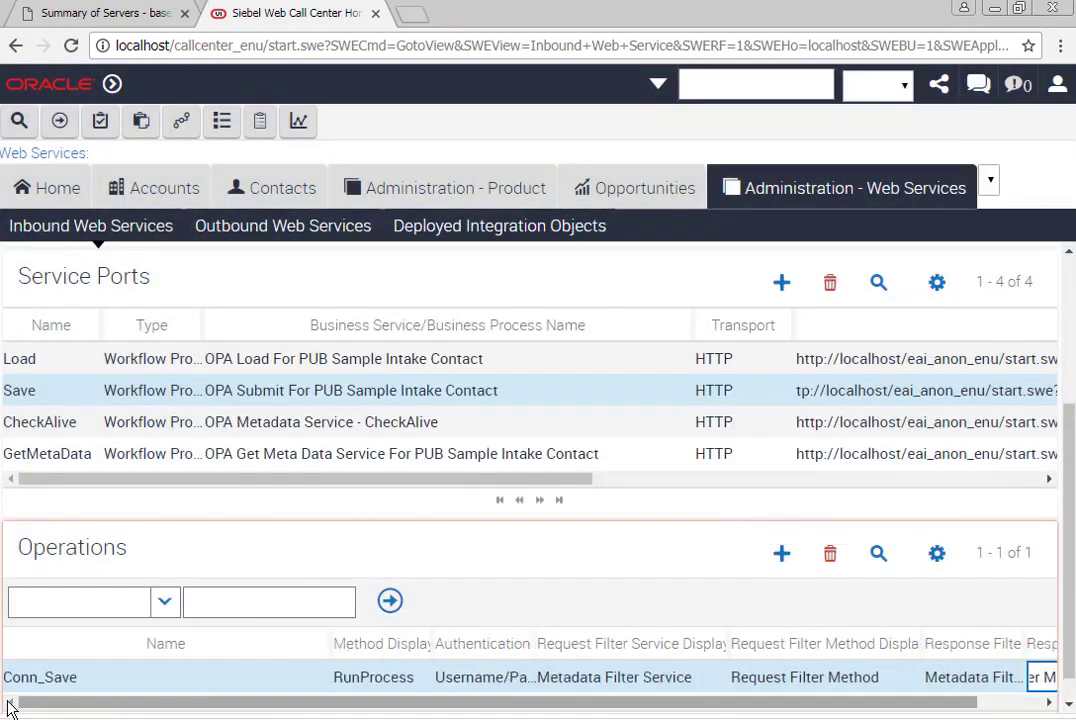
{"action": "left_click", "coordinate": [88, 418]}
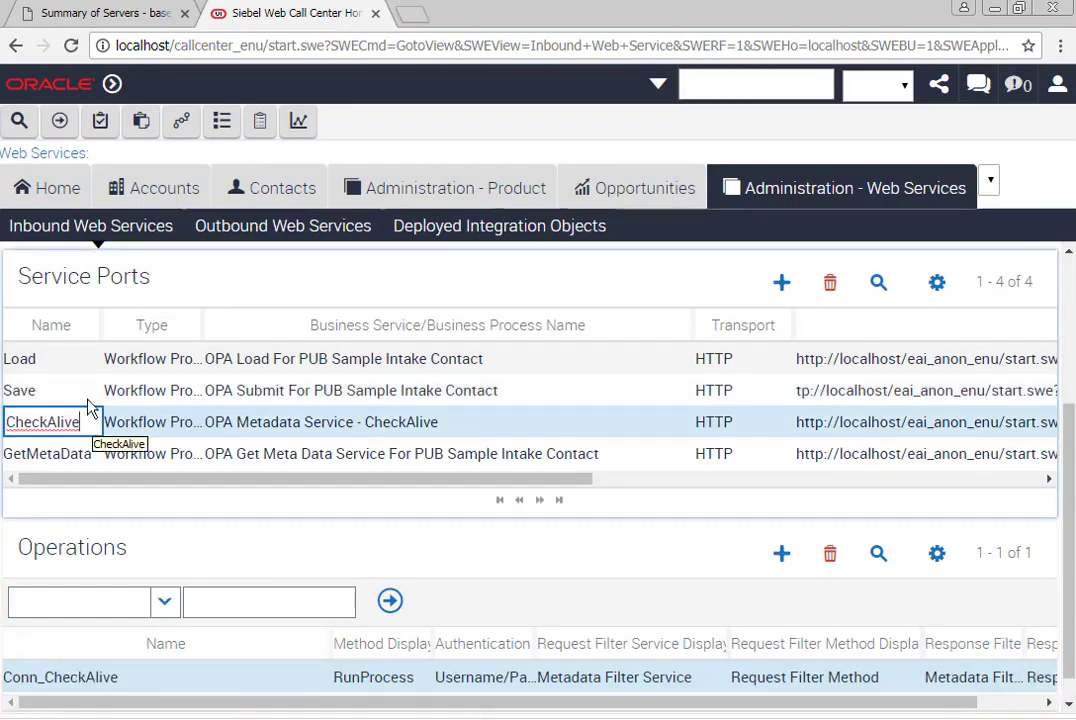
{"action": "key", "text": "Up"}
- Clear the web services cache, generate the WSDL for OPA Generic Connection despite the warnings, and close the download window
{"action": "scroll", "coordinate": [365, 293], "scroll_direction": "up", "scroll_amount": 3}
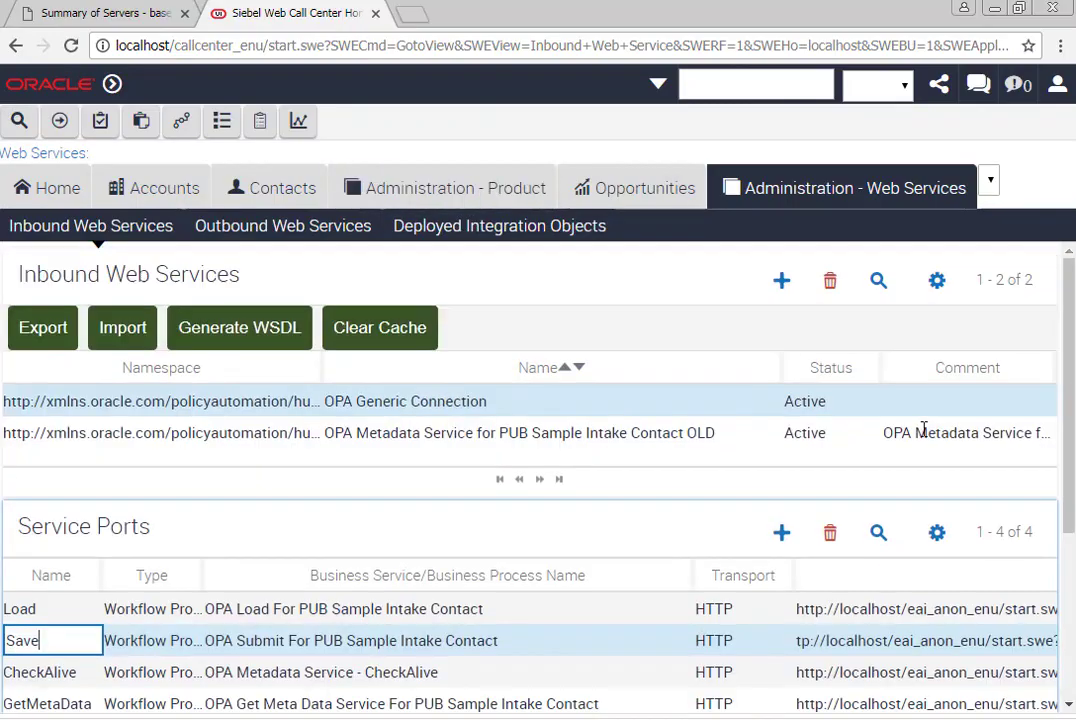
{"action": "left_click", "coordinate": [416, 325]}
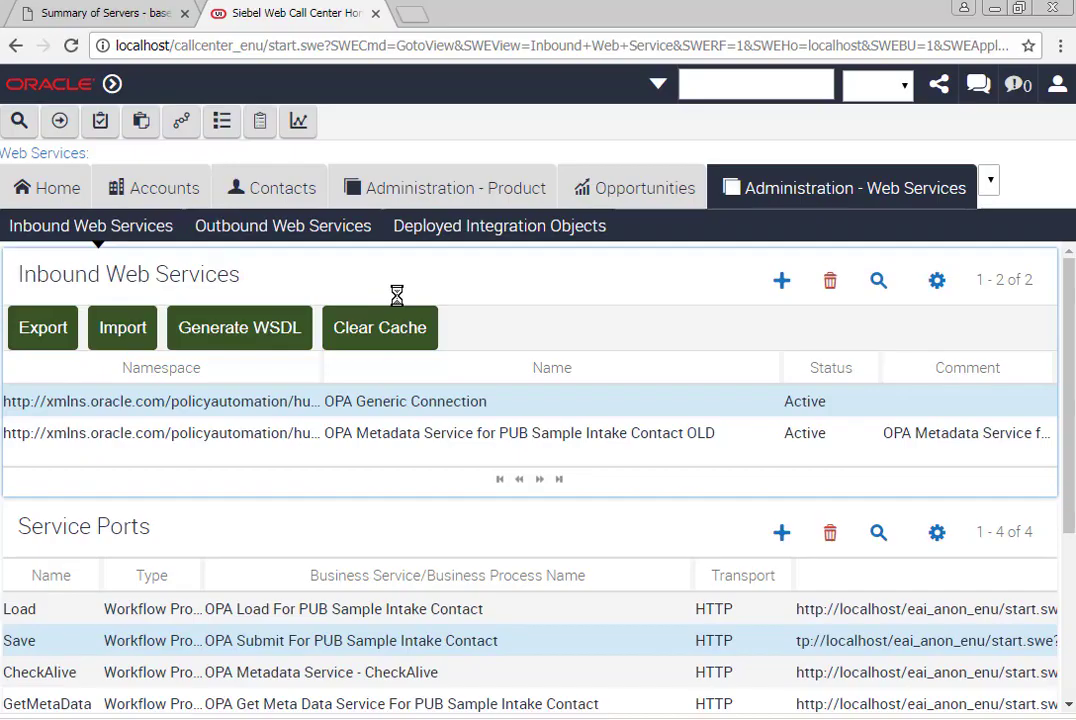
{"action": "left_click", "coordinate": [276, 333]}
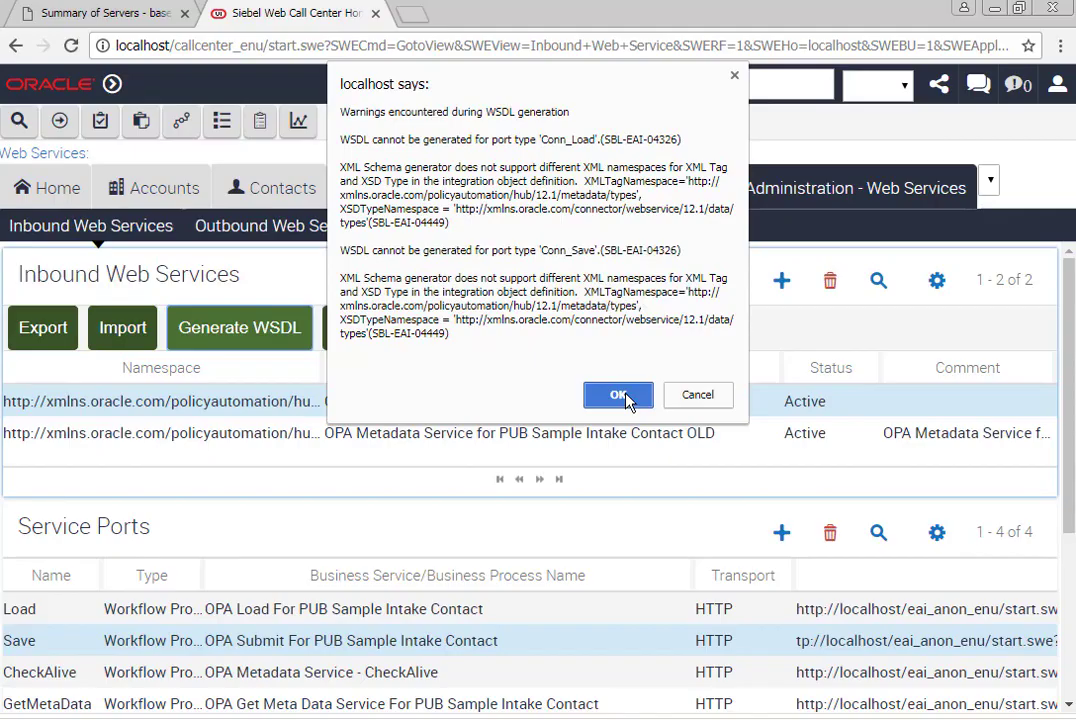
{"action": "left_click", "coordinate": [619, 396]}
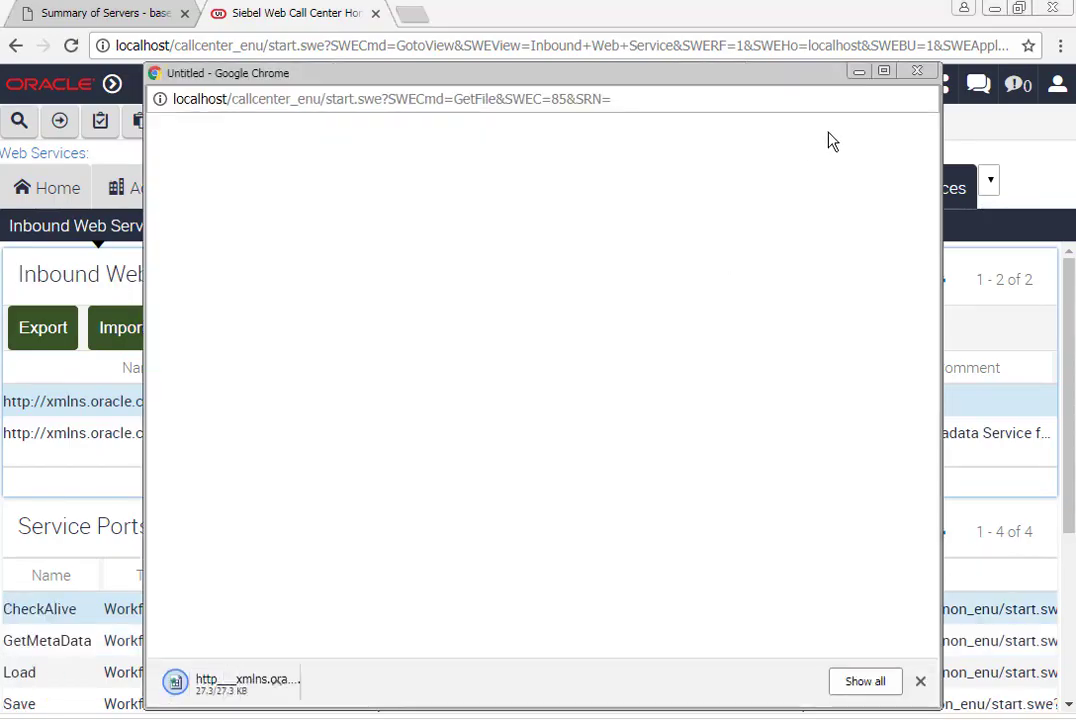
{"action": "left_click", "coordinate": [917, 70]}
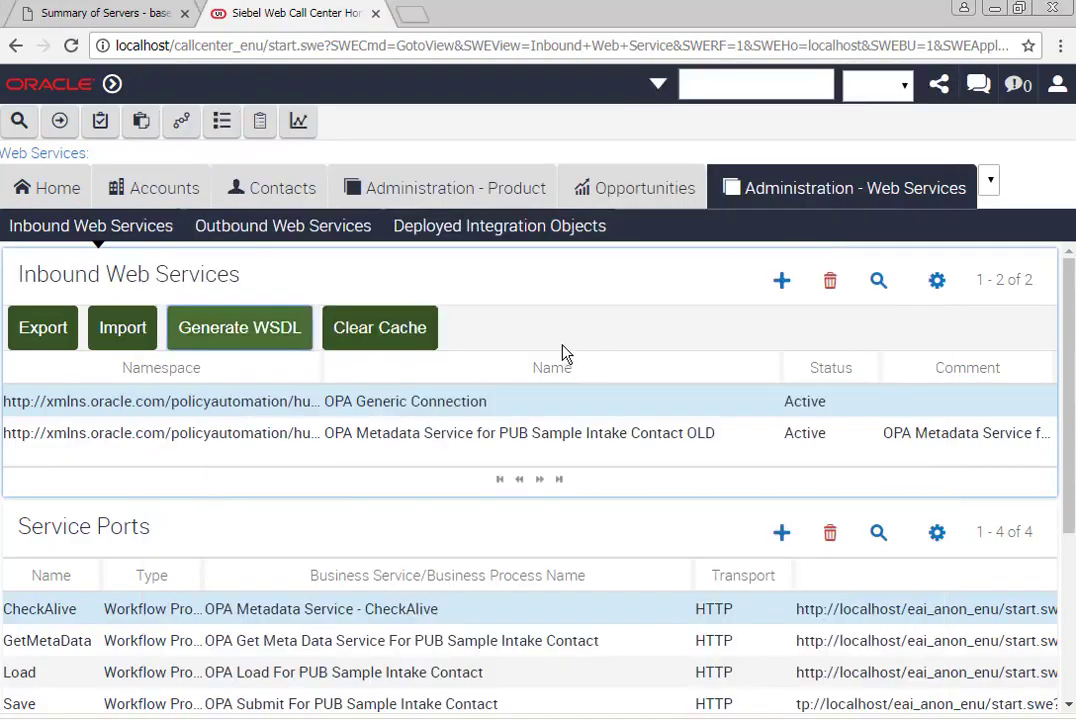
- Generate the OPA Generic Connection WSDL again, open the downloaded file, and close the download window
{"action": "left_click", "coordinate": [190, 327]}
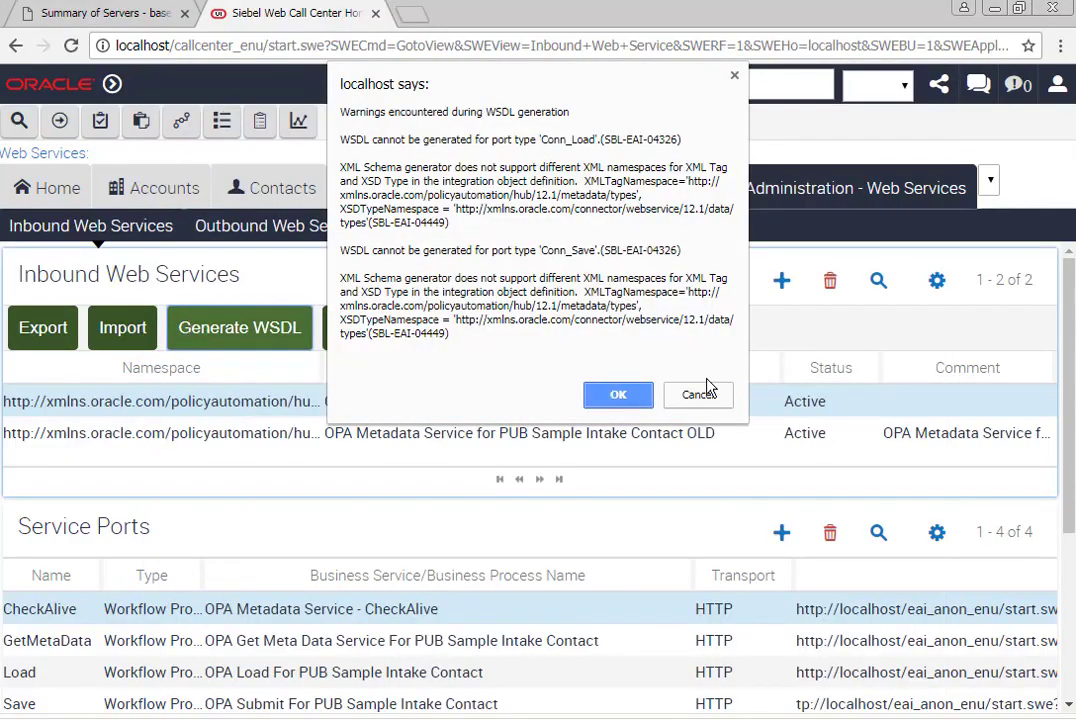
{"action": "left_click", "coordinate": [619, 394]}
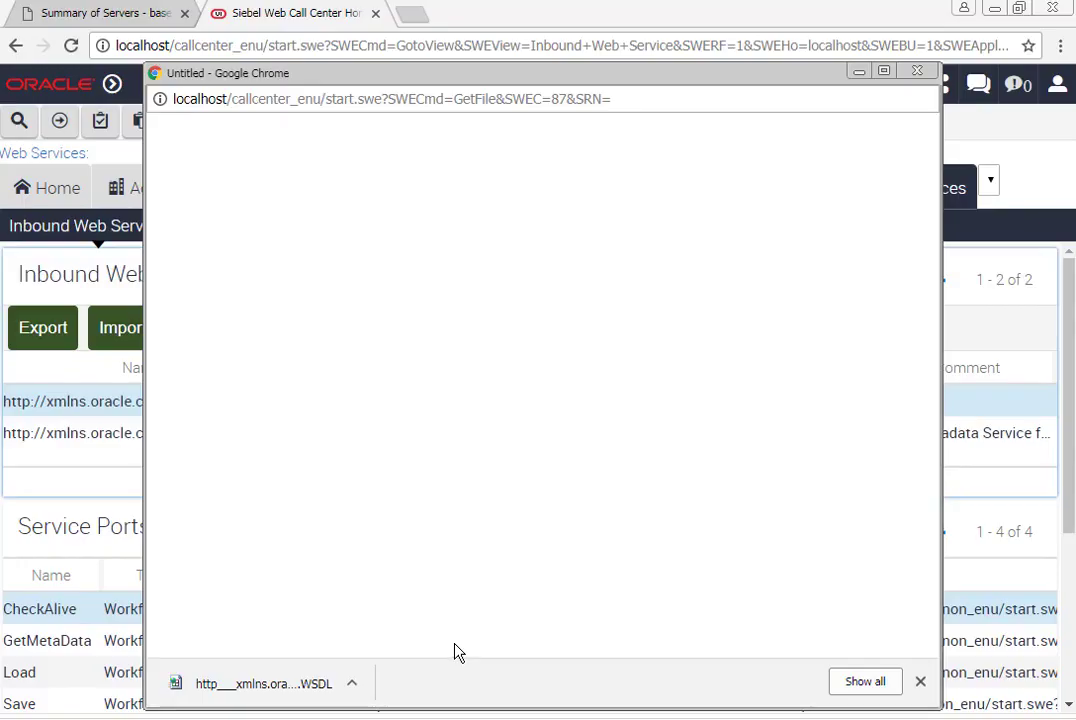
{"action": "left_click", "coordinate": [352, 685]}
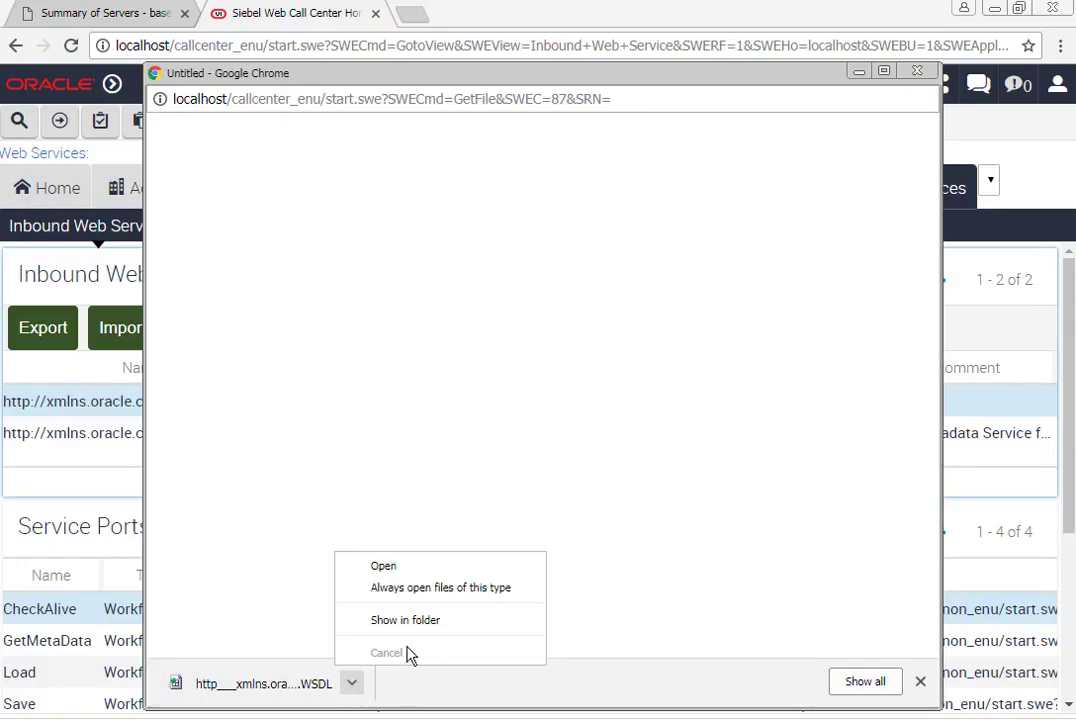
{"action": "left_click", "coordinate": [449, 570]}
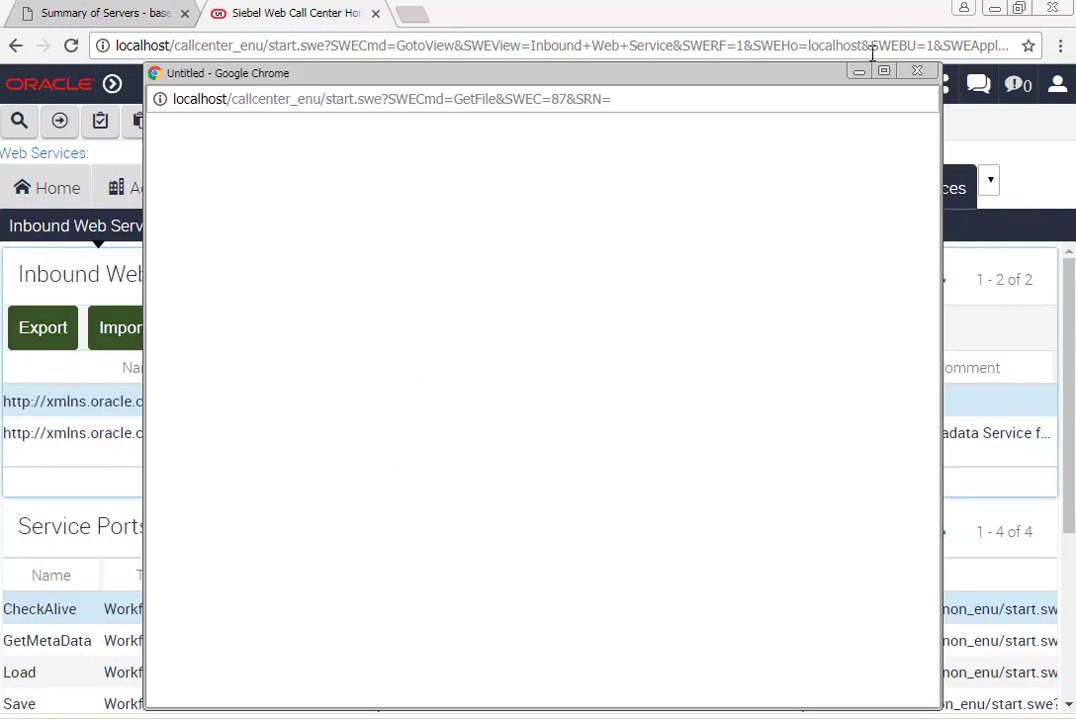
{"action": "left_click", "coordinate": [917, 71]}
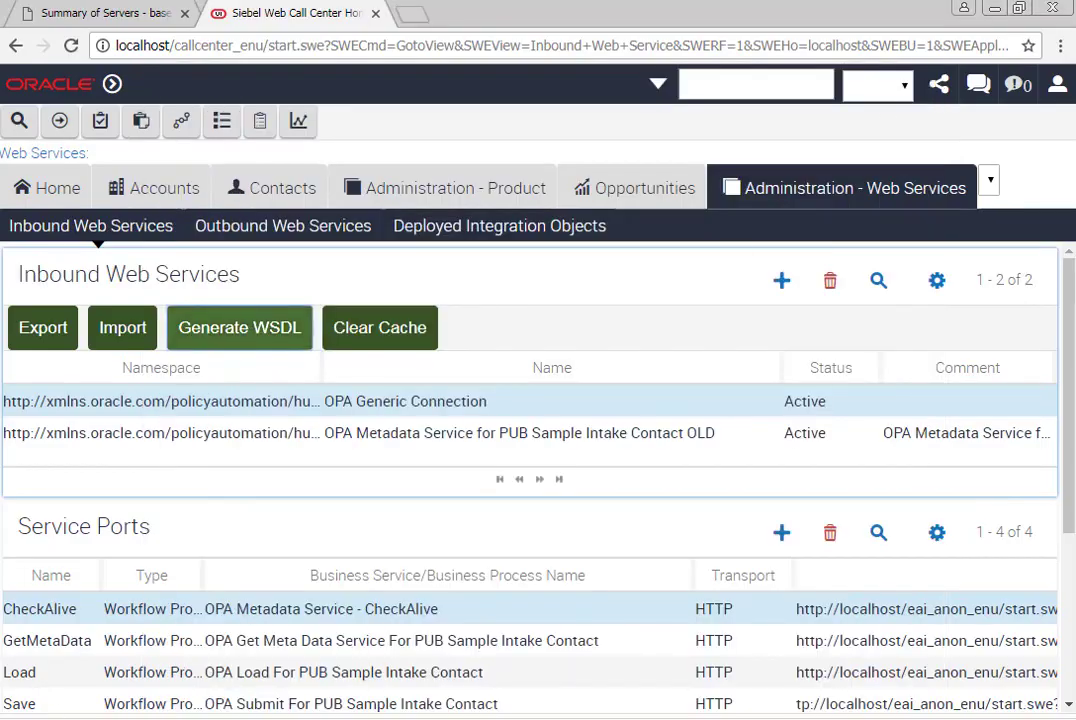
- Open the browser's downloads list in a new tab to look for the generated WSDL file
{"action": "key", "text": "super"}
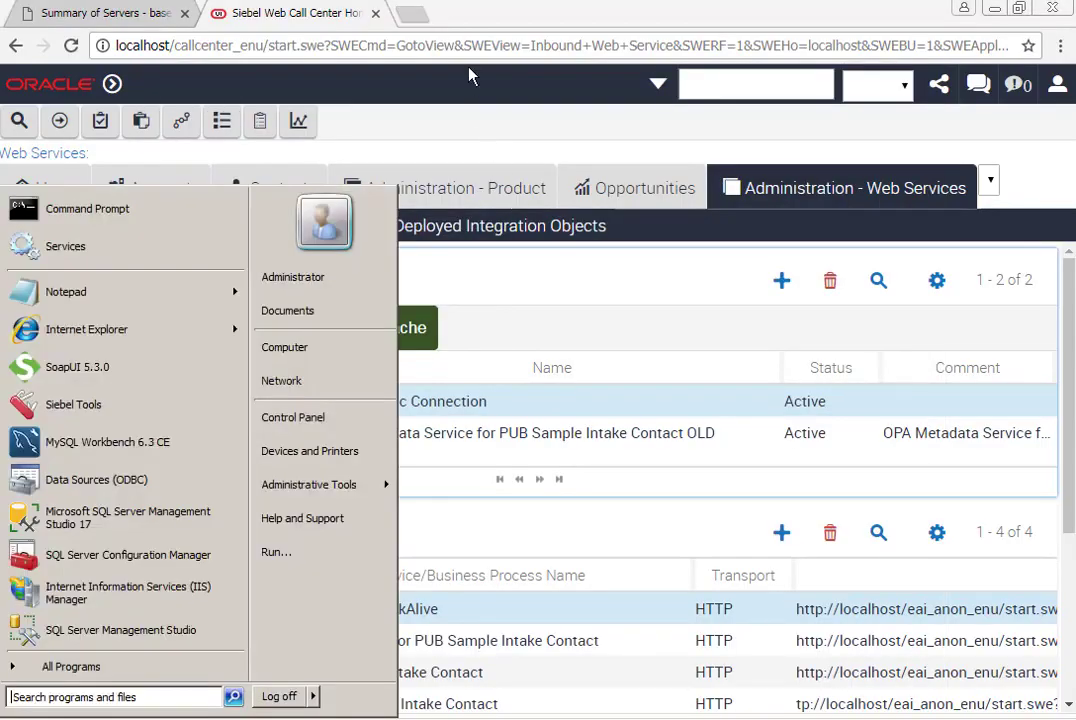
{"action": "left_click", "coordinate": [418, 14]}
{"action": "left_click", "coordinate": [1060, 45]}
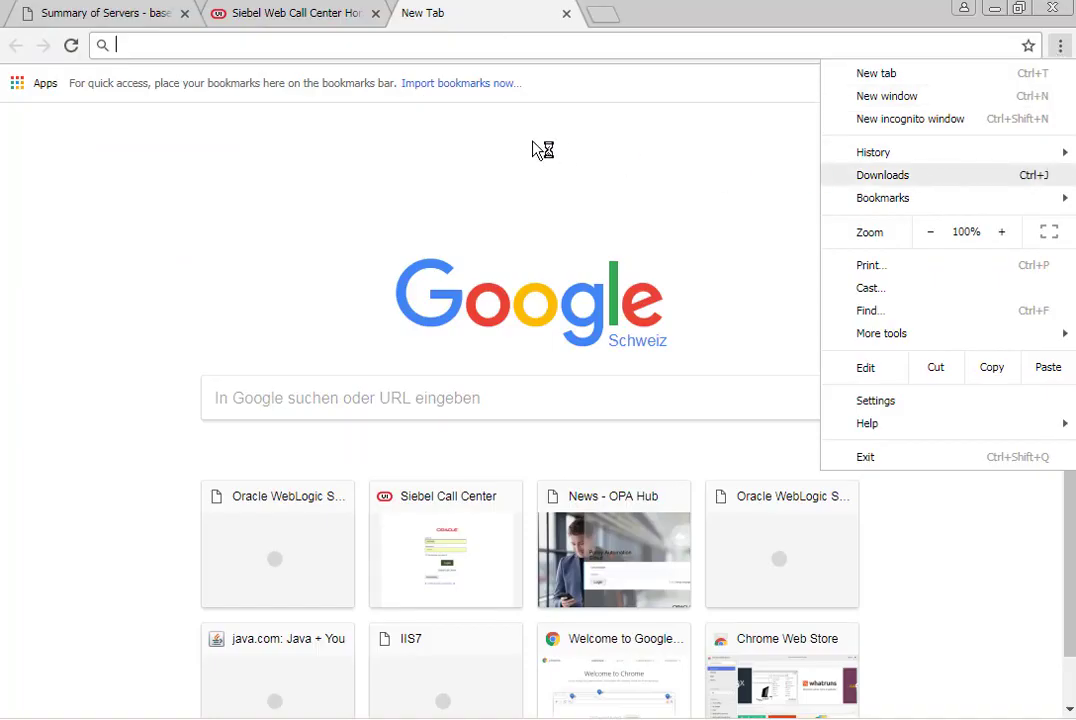
{"action": "key", "text": "Return"}
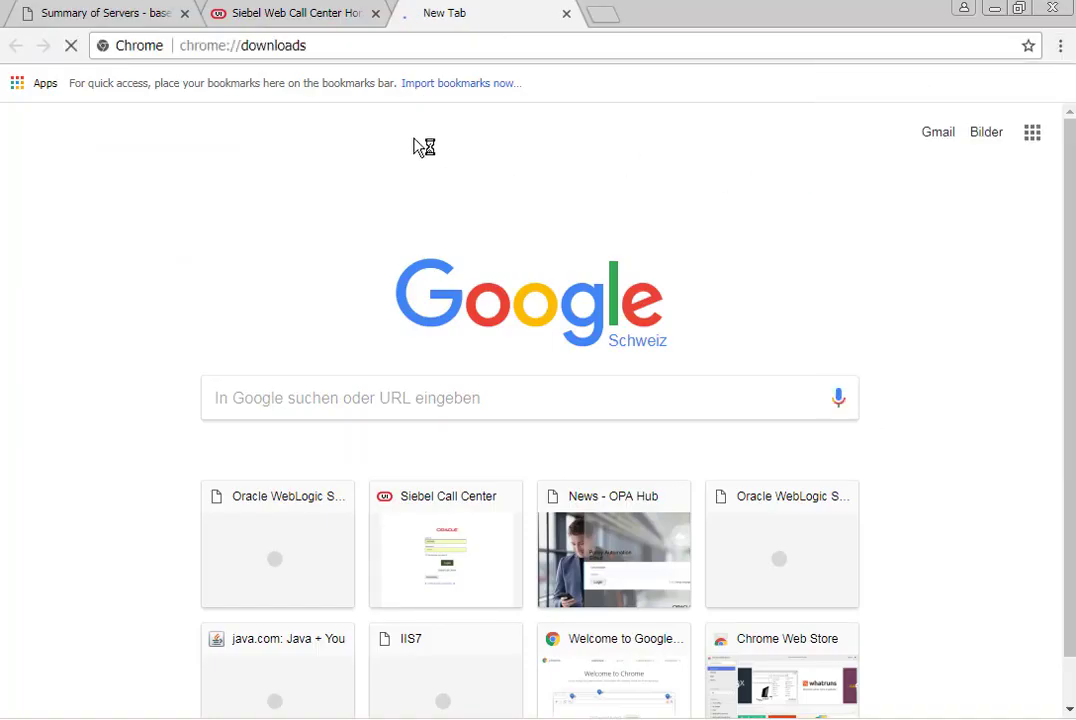
{"action": "left_click", "coordinate": [316, 17]}
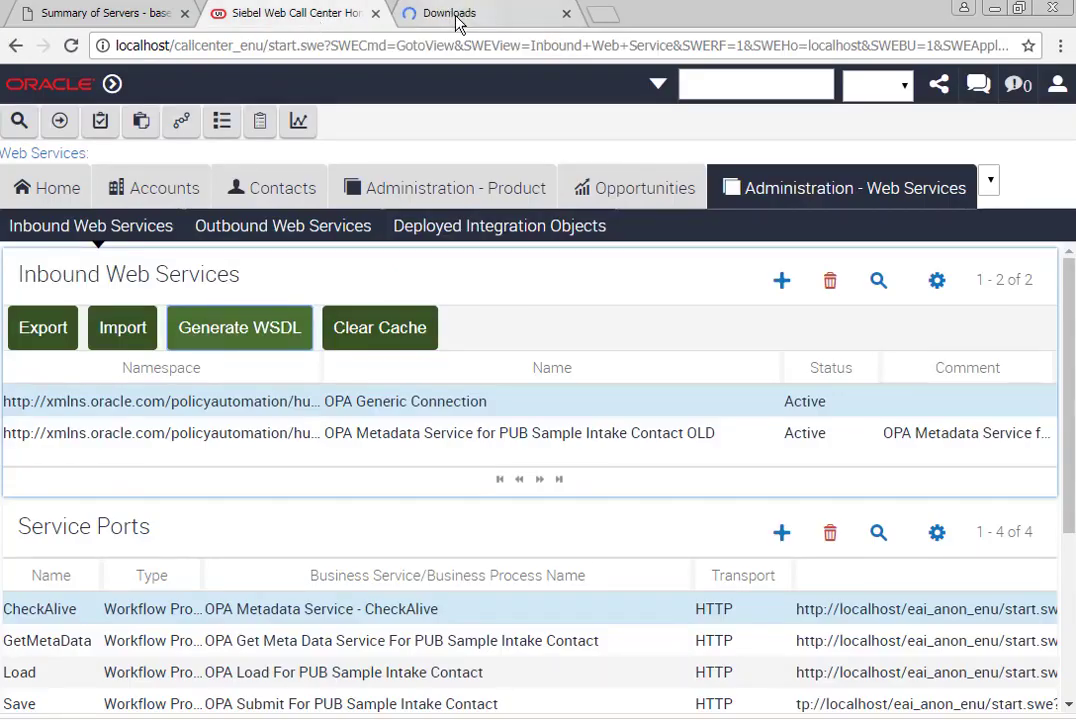
{"action": "left_click", "coordinate": [457, 18]}
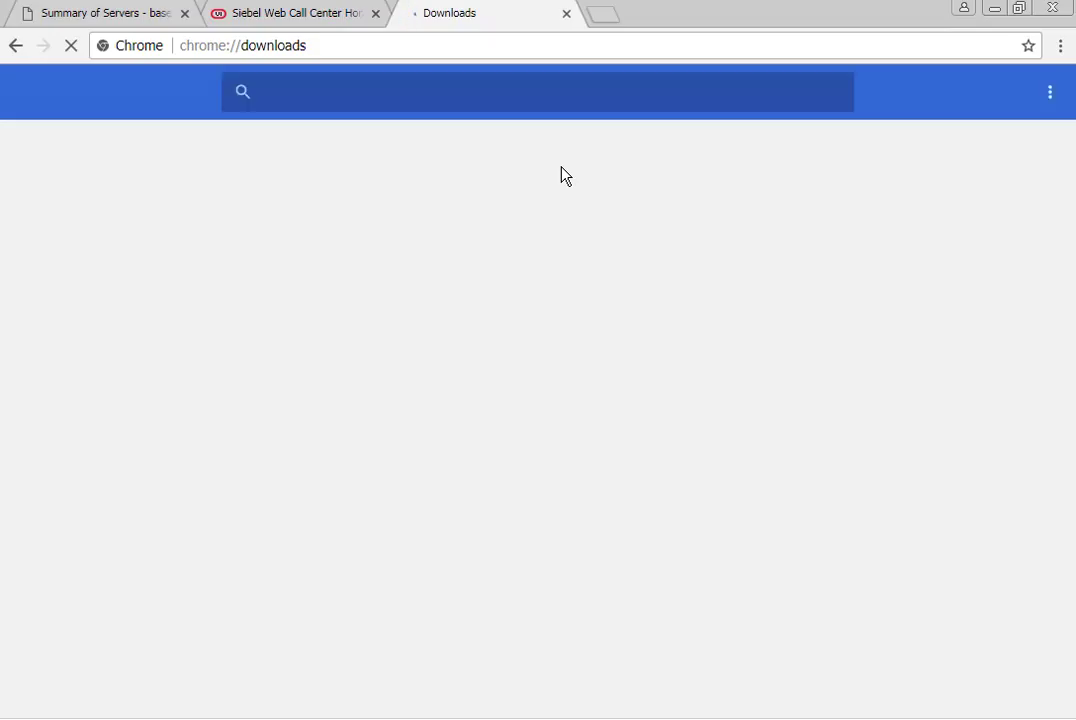
{"action": "left_click", "coordinate": [310, 13]}
{"action": "left_click", "coordinate": [466, 18]}
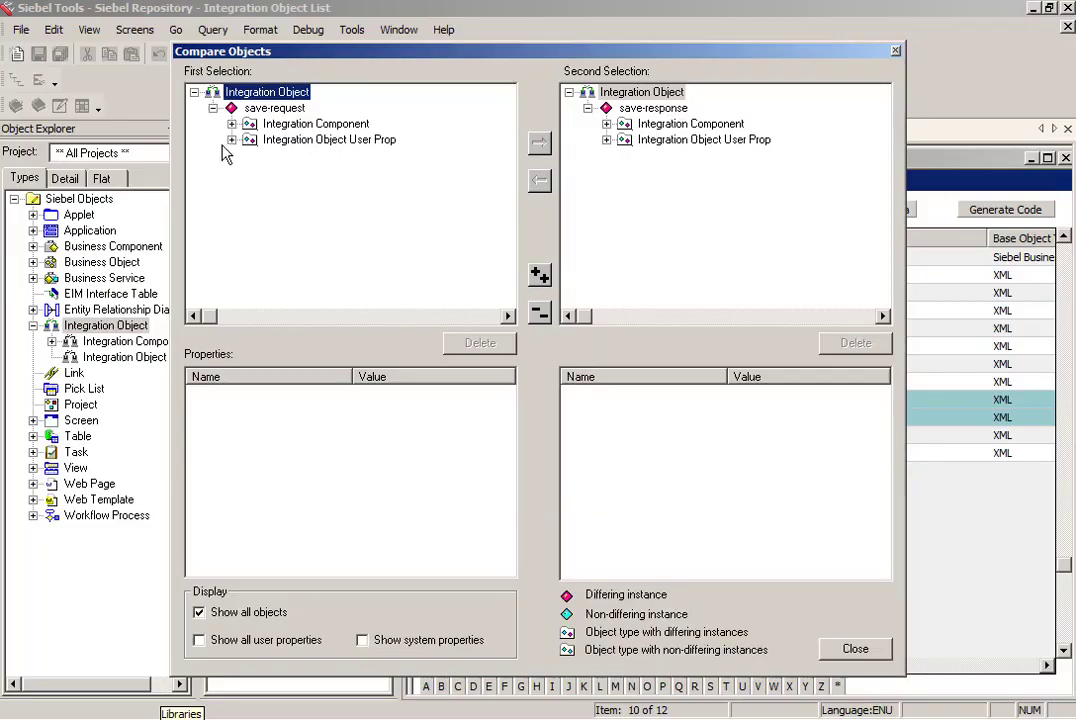
- In Siebel Tools' object comparison, copy the XMLTagNamespace user property from save-request to save-response
{"action": "left_click", "coordinate": [272, 142]}
{"action": "left_click", "coordinate": [231, 140]}
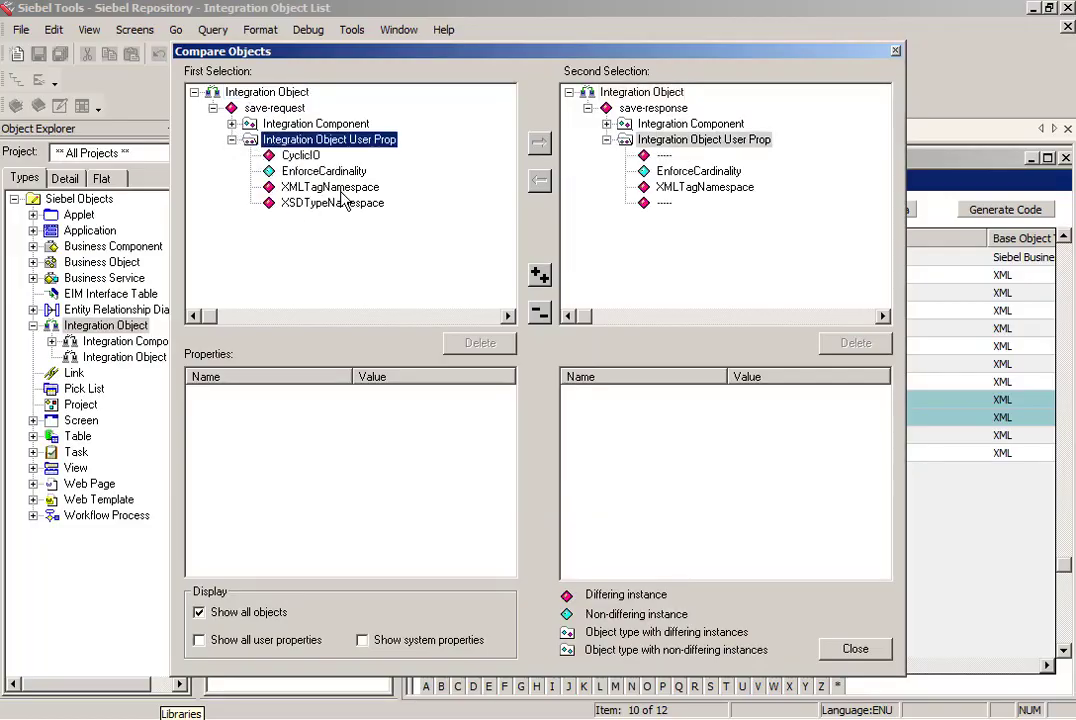
{"action": "left_click", "coordinate": [300, 187]}
{"action": "left_click_drag", "start_coordinate": [351, 377], "coordinate": [247, 377]}
{"action": "left_click_drag", "start_coordinate": [408, 371], "coordinate": [533, 373]}
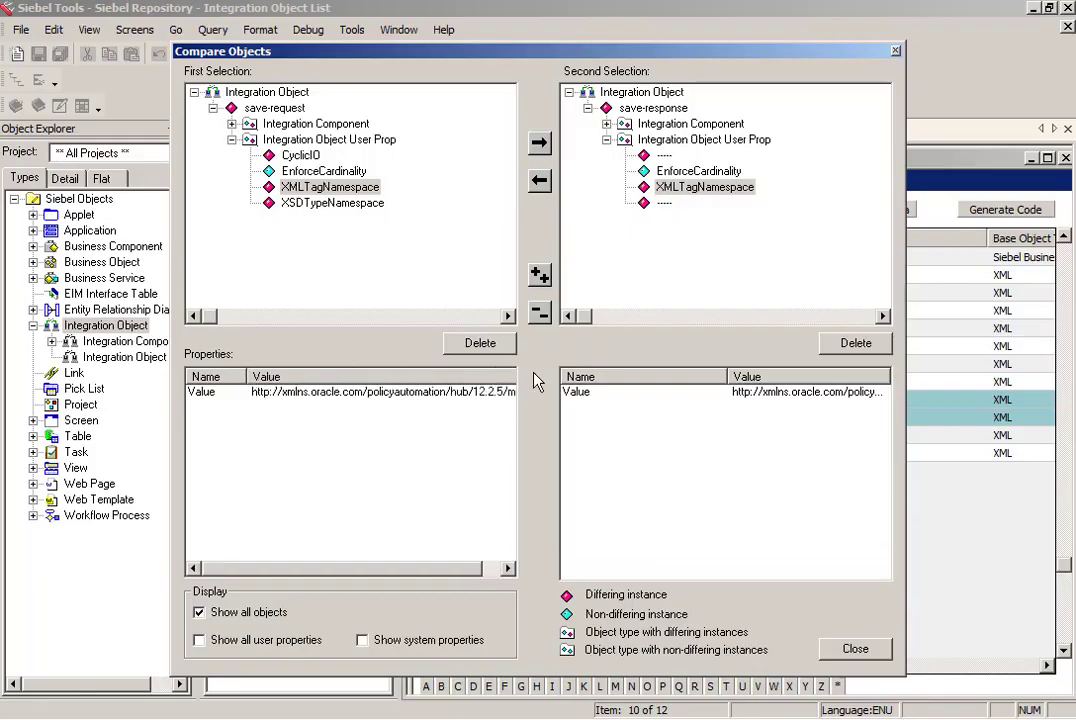
{"action": "left_click", "coordinate": [445, 392]}
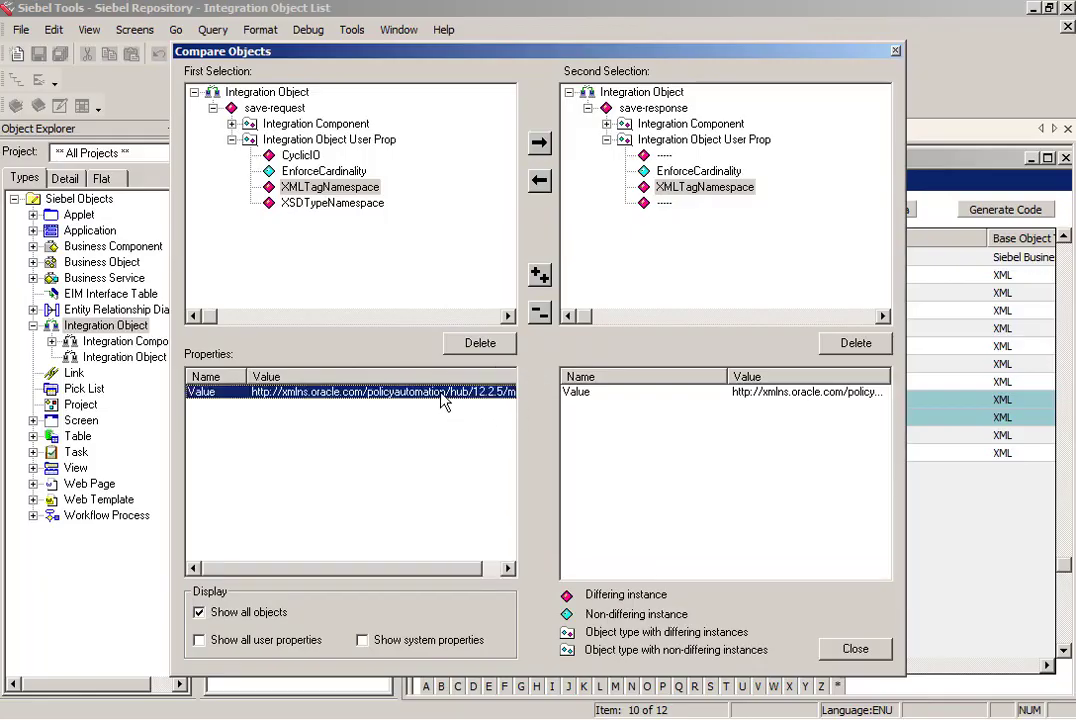
{"action": "left_click", "coordinate": [540, 143]}
{"action": "left_click", "coordinate": [574, 406]}
- Copy the XSDTypeNamespace user property from save-request to save-response and close the comparison
{"action": "left_click", "coordinate": [332, 203]}
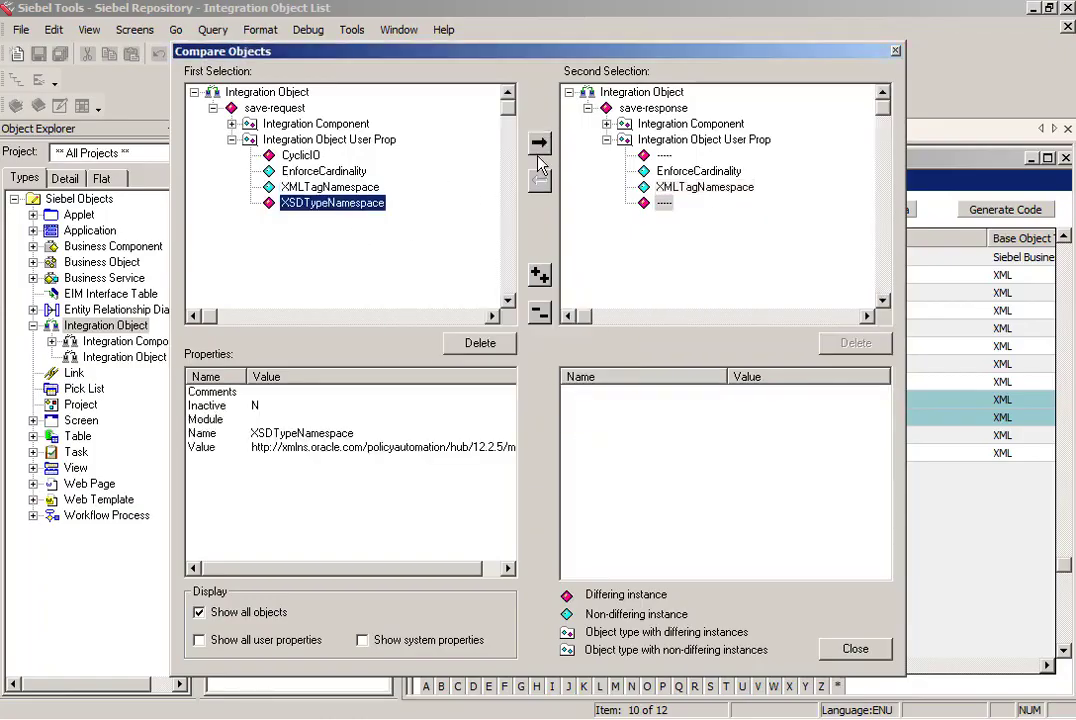
{"action": "left_click", "coordinate": [540, 150]}
{"action": "left_click", "coordinate": [560, 408]}
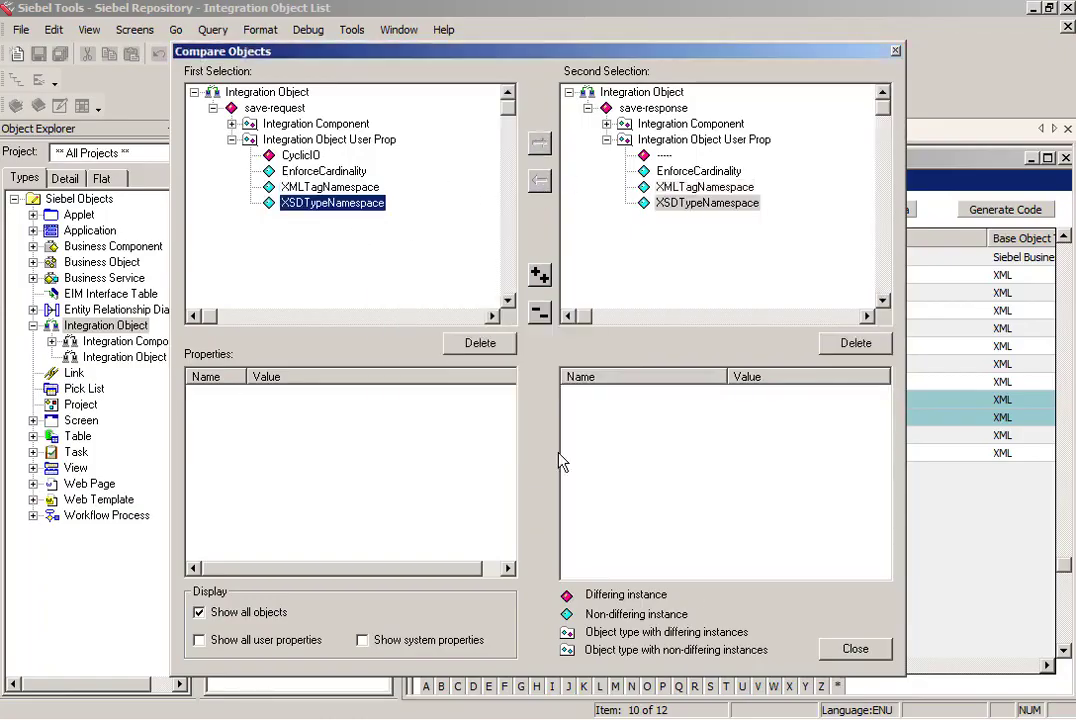
{"action": "left_click", "coordinate": [850, 650]}
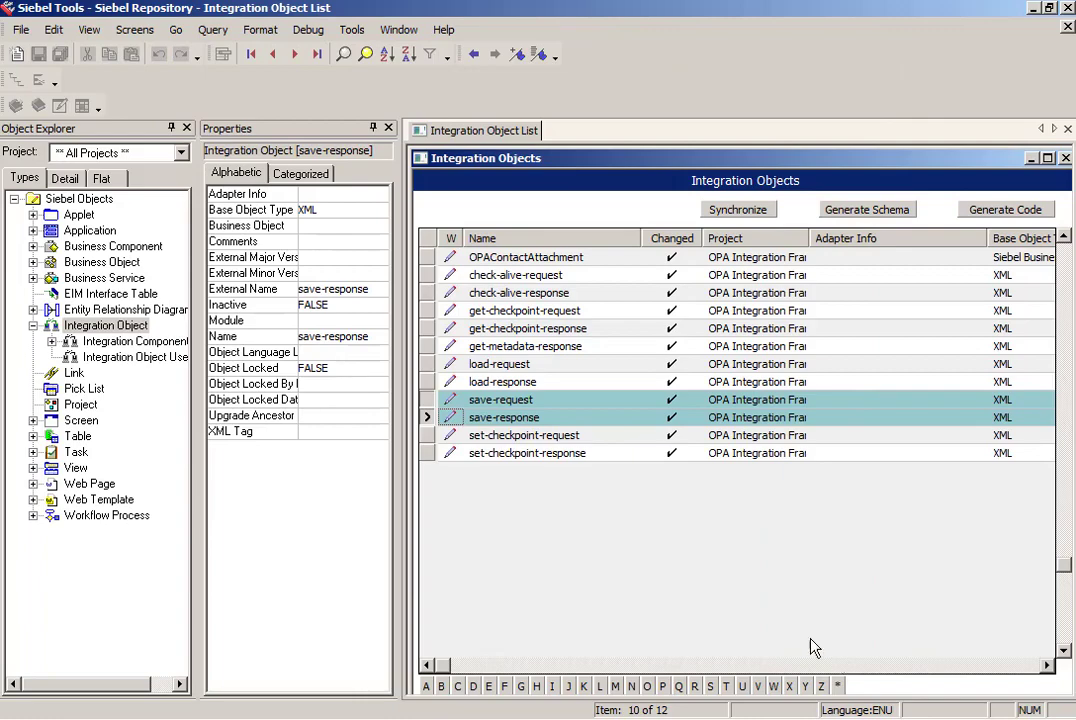
- Compile the load-request, load-response, save-request and save-response integration objects, and switch back to Siebel Call Center in the browser
{"action": "left_click", "coordinate": [427, 366], "text": "shift"}
{"action": "left_click", "coordinate": [427, 418]}
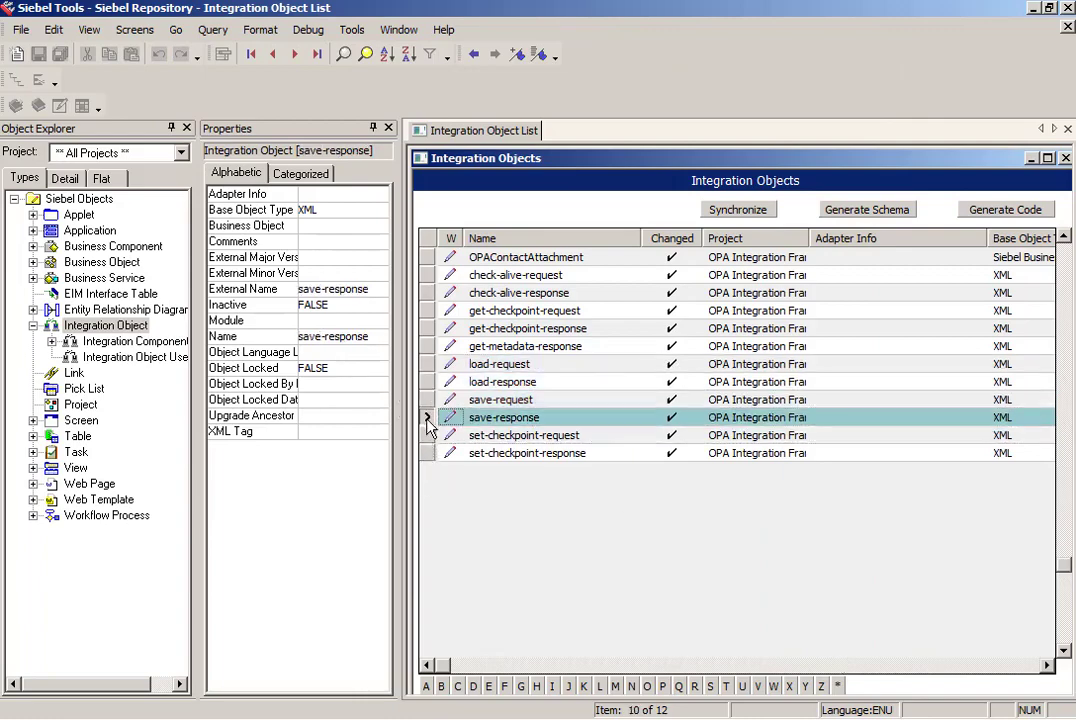
{"action": "left_click", "coordinate": [430, 366], "text": "shift"}
{"action": "right_click", "coordinate": [456, 383]}
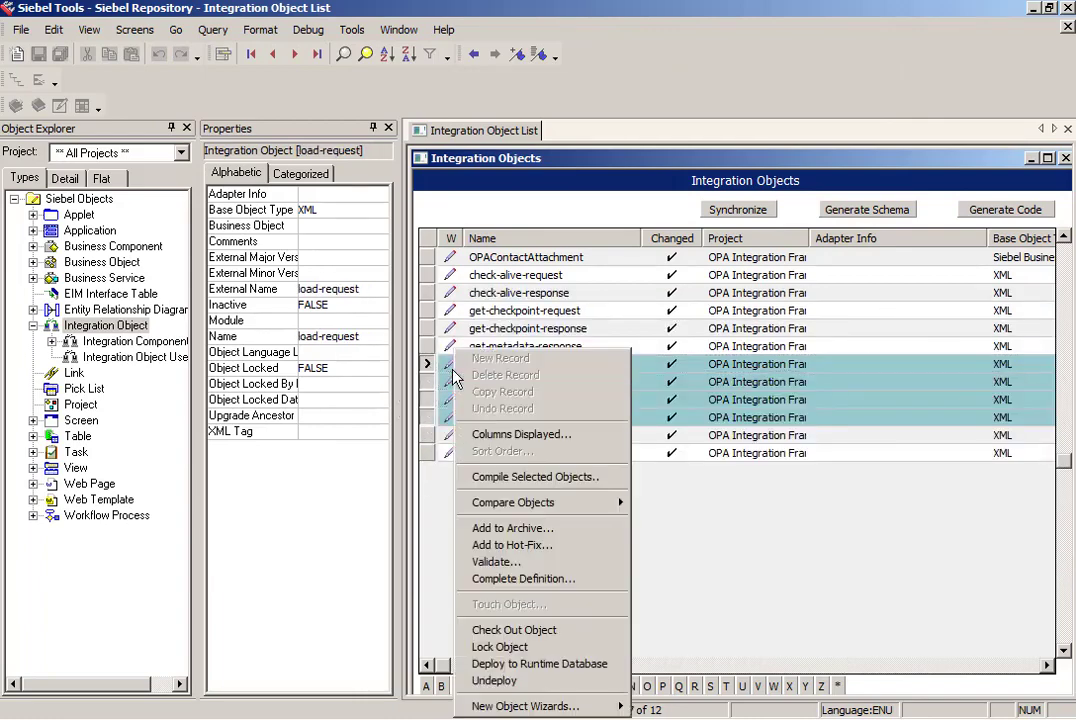
{"action": "left_click", "coordinate": [535, 477]}
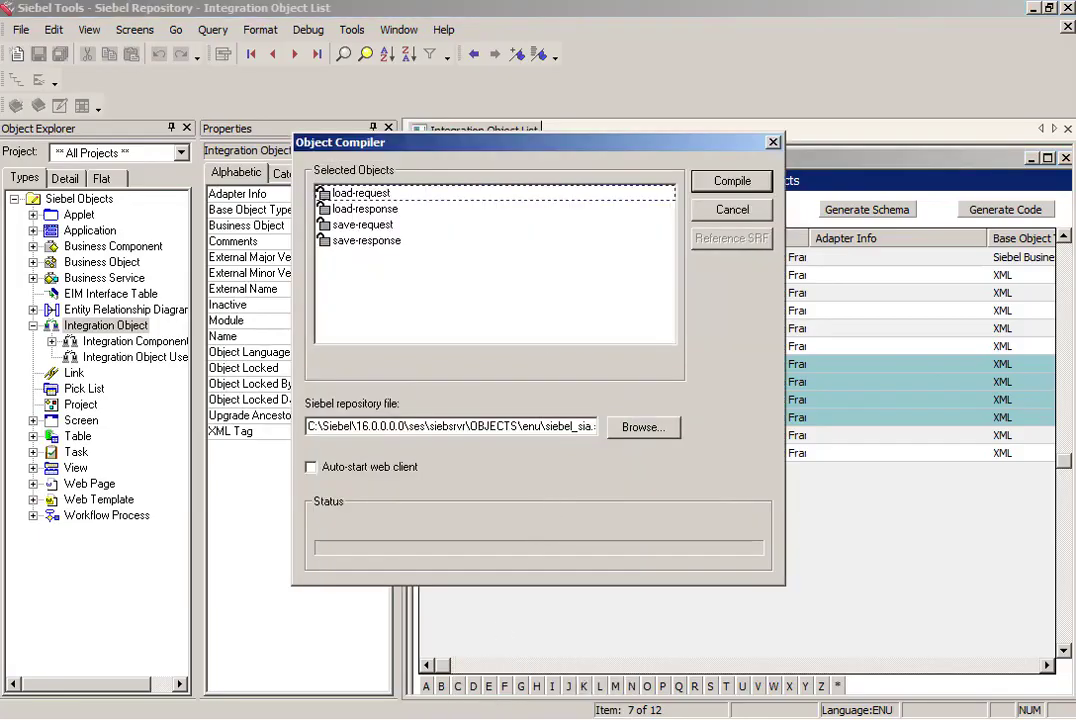
{"action": "key", "text": "alt+Tab"}
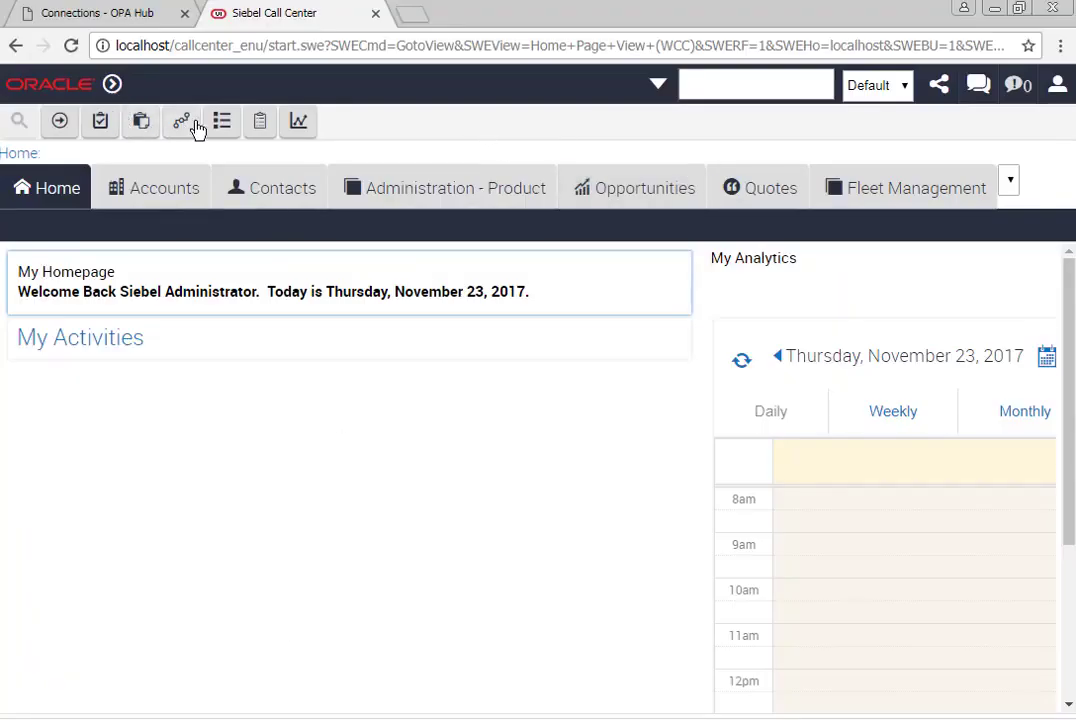
- Open the Inbound Web Services view in Administration - Web Services and query for names starting with OPA
{"action": "left_click", "coordinate": [185, 122]}
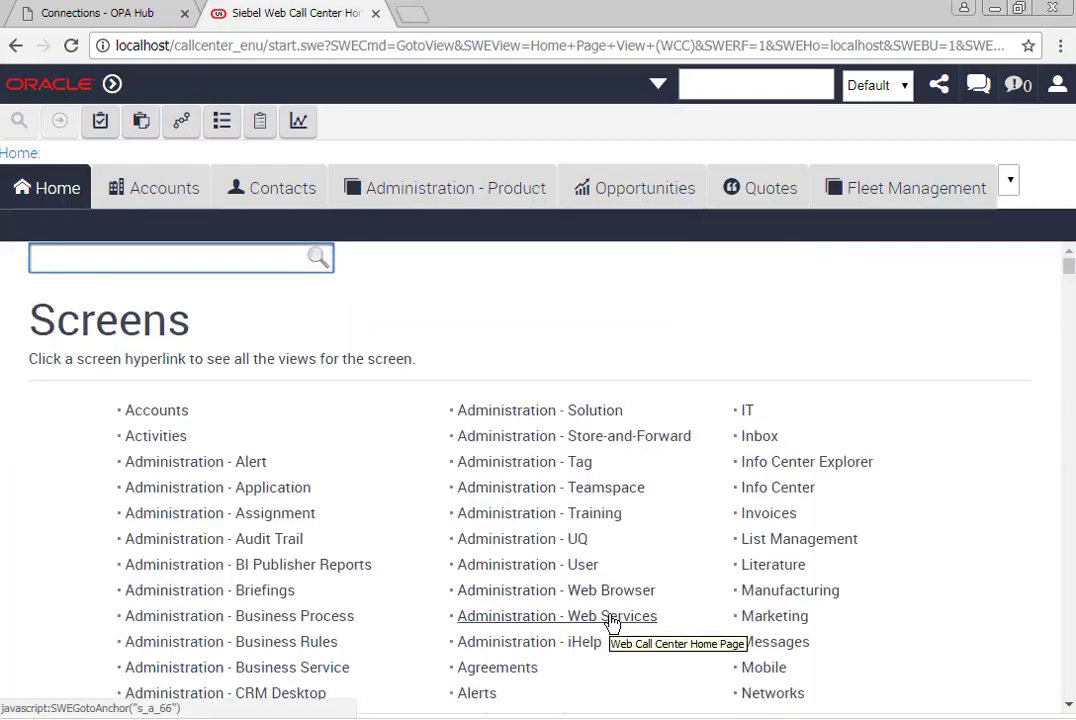
{"action": "left_click", "coordinate": [612, 622]}
{"action": "left_click", "coordinate": [173, 316]}
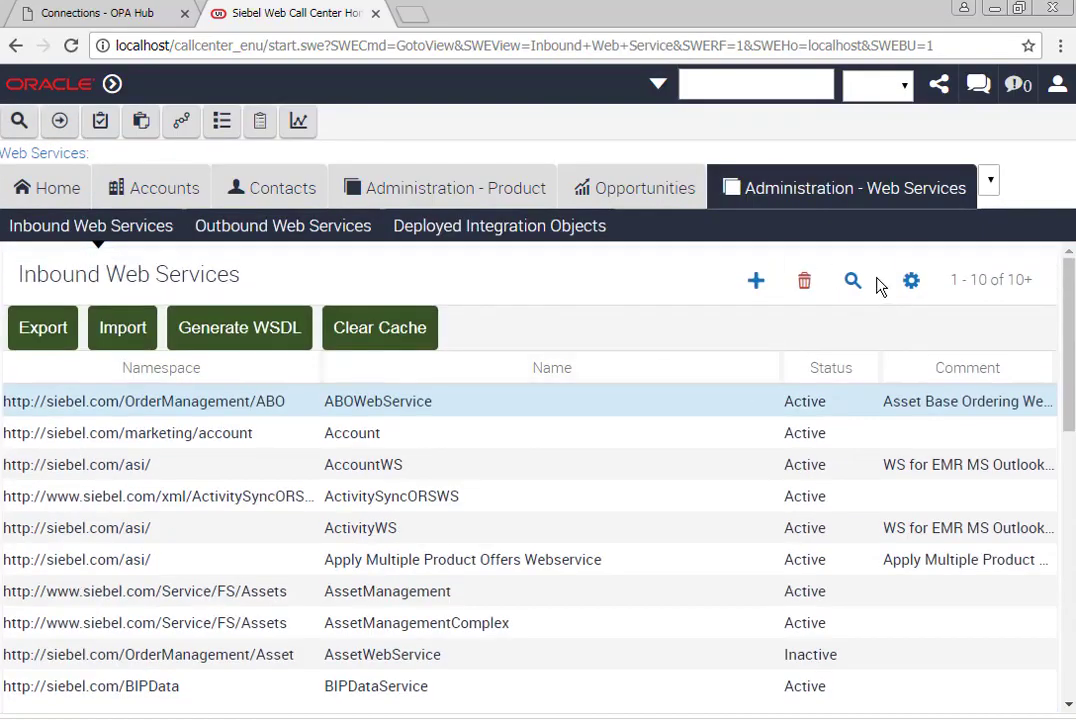
{"action": "left_click", "coordinate": [850, 280]}
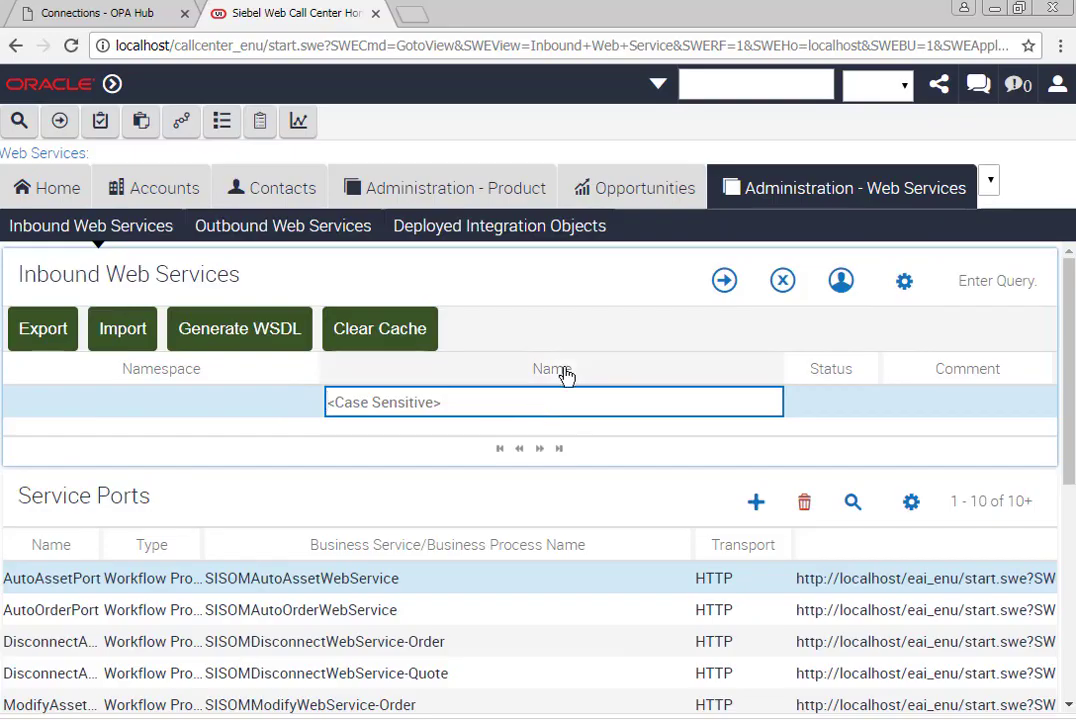
{"action": "type", "text": "OPA"}
{"action": "key", "text": "Return"}
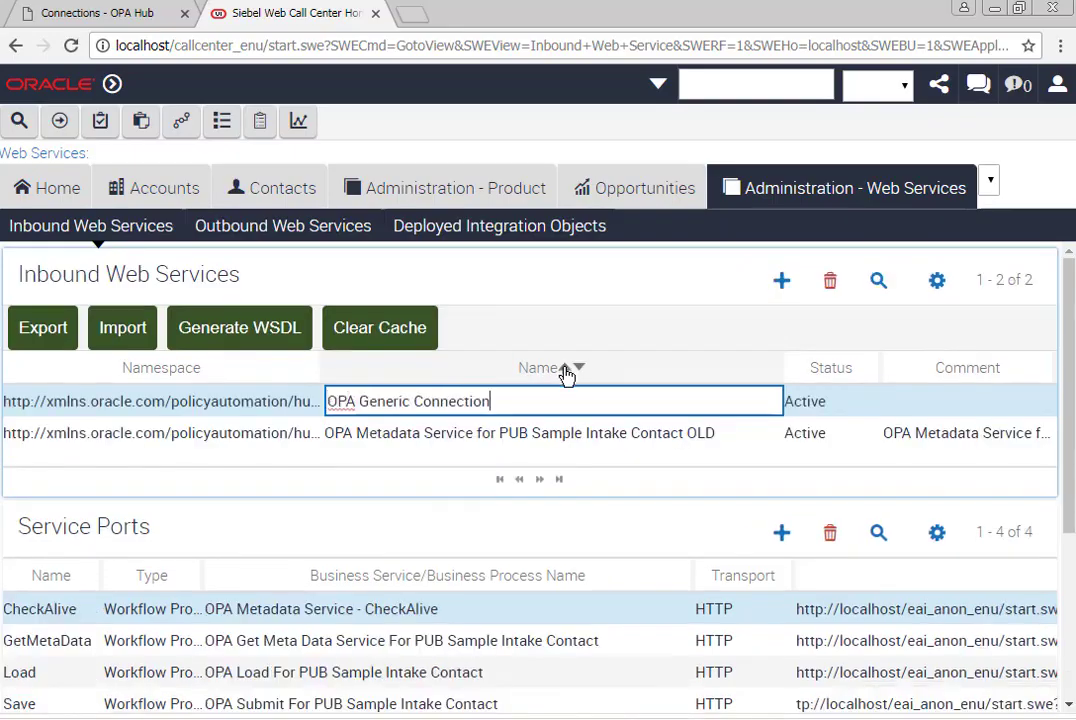
- Clear the web service cache, generate the WSDL for OPA Generic Connection, and close the blank download window
{"action": "left_click", "coordinate": [560, 406]}
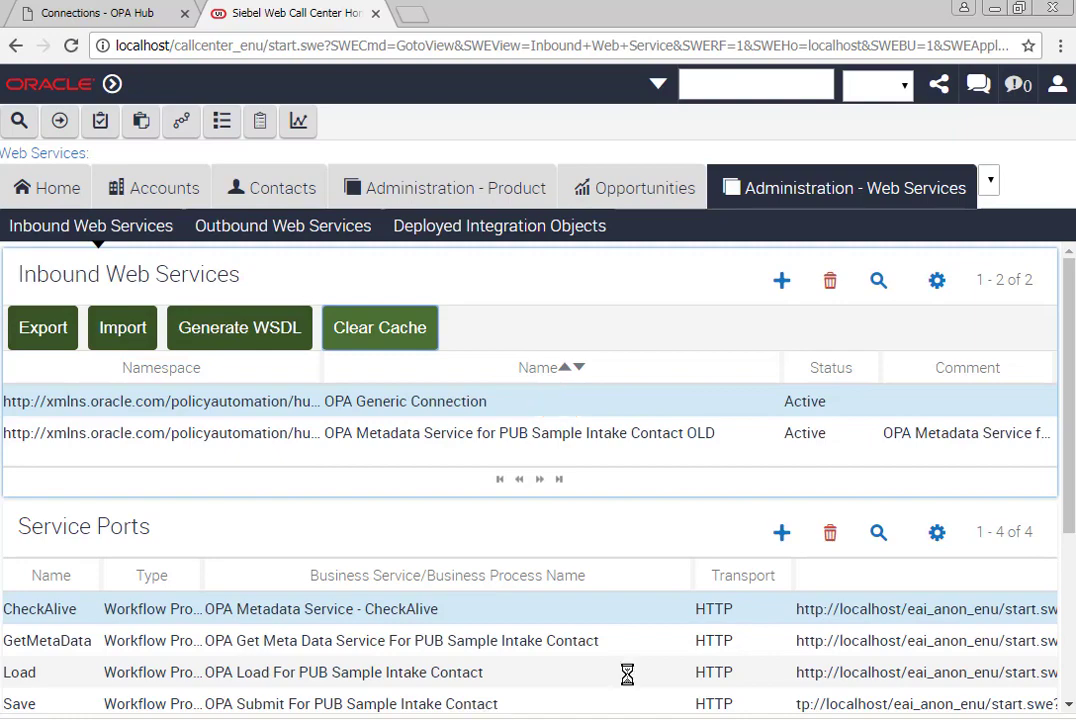
{"action": "left_click", "coordinate": [255, 336]}
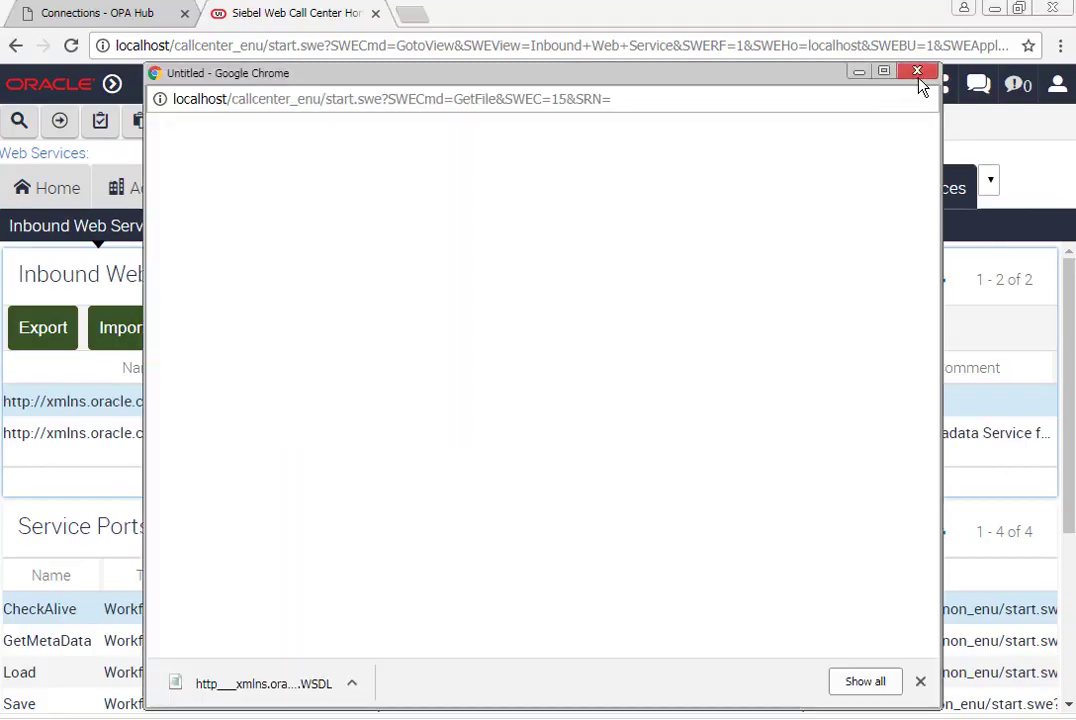
{"action": "left_click", "coordinate": [918, 76]}
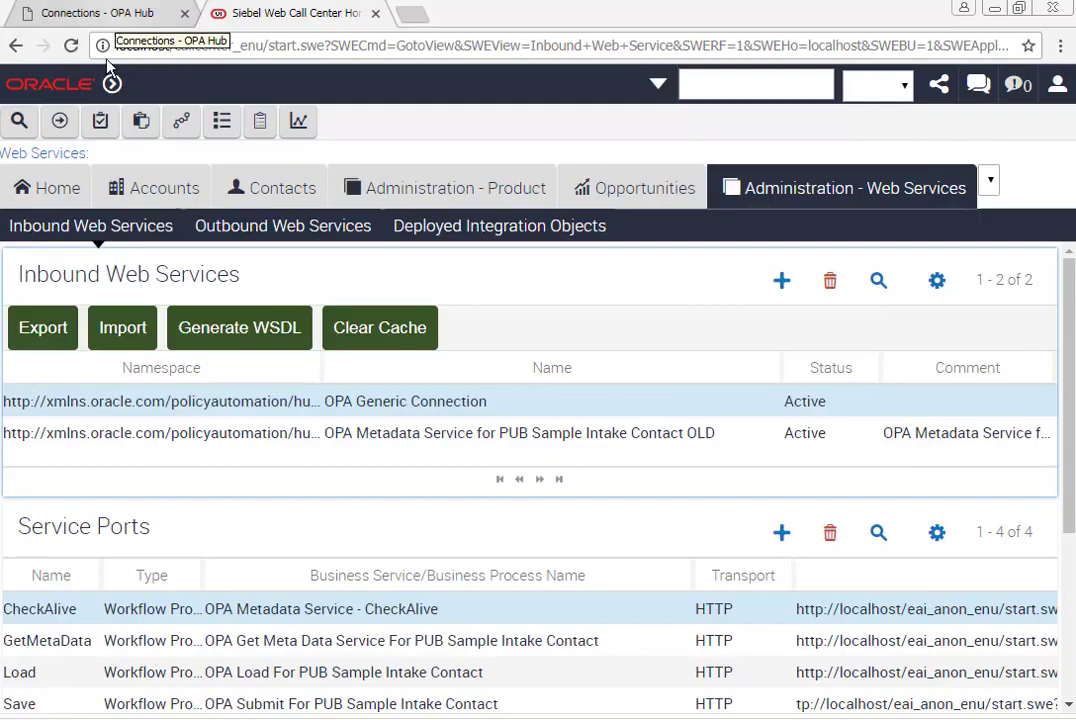
- Switch to SoapUI, start a new SOAP project and browse to the Administrator's Downloads folder for its initial WSDL
{"action": "key", "text": "alt+Tab"}
{"action": "left_click", "coordinate": [22, 37]}
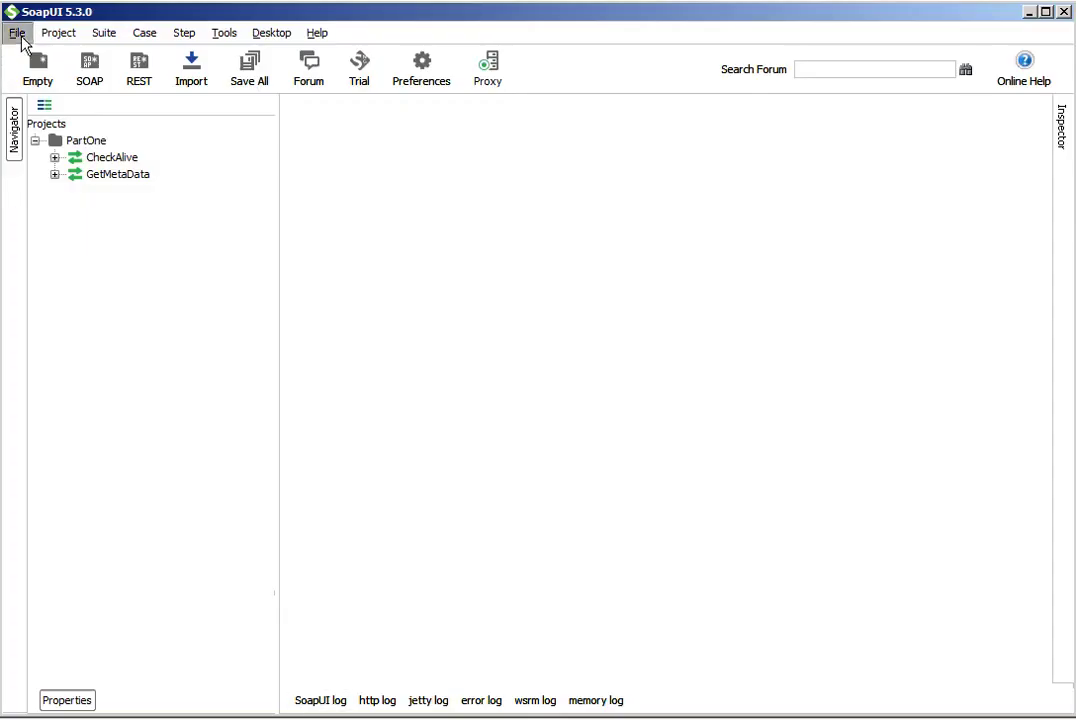
{"action": "left_click", "coordinate": [72, 75]}
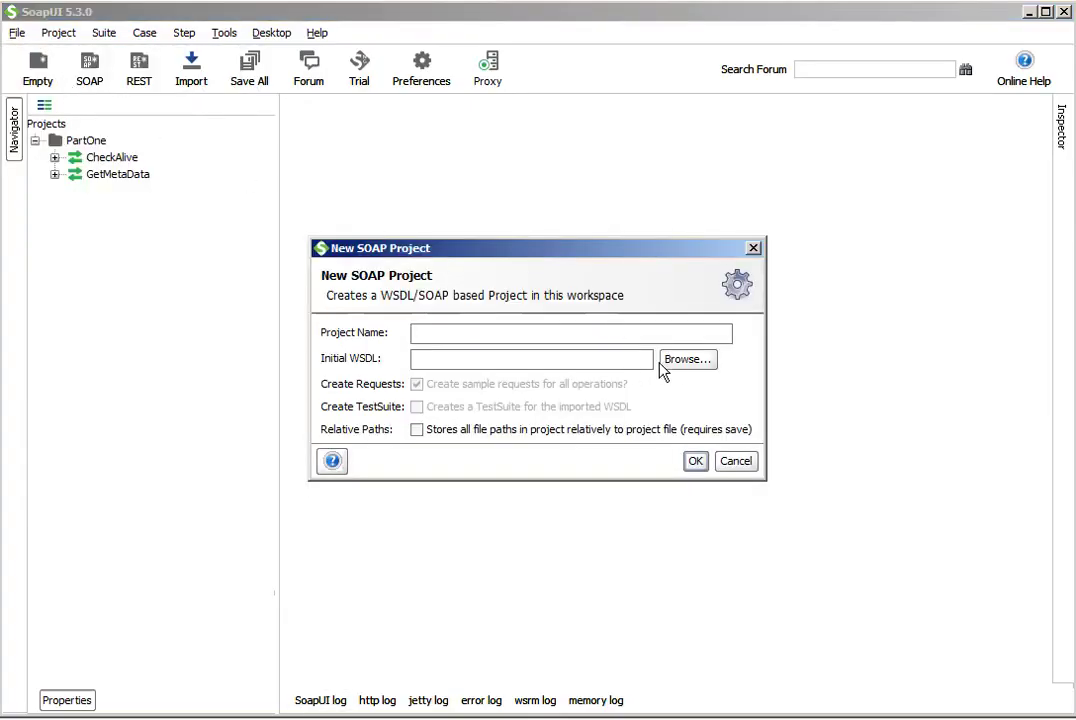
{"action": "left_click", "coordinate": [675, 362]}
{"action": "left_click", "coordinate": [476, 231]}
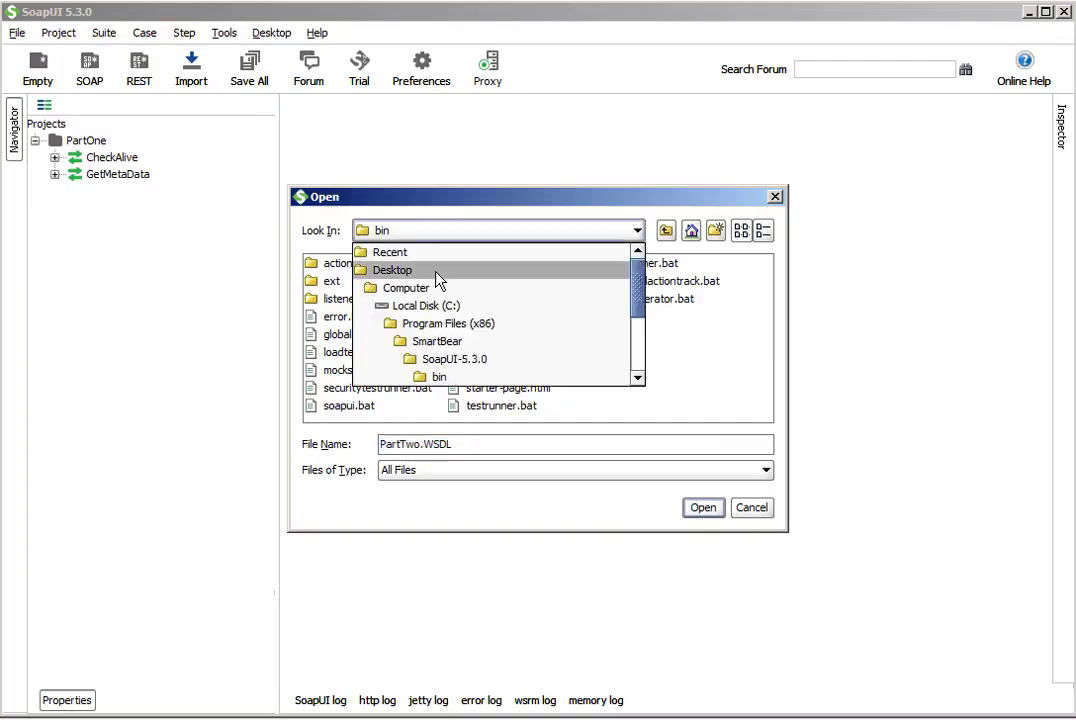
{"action": "left_click", "coordinate": [400, 305]}
{"action": "left_click", "coordinate": [457, 300]}
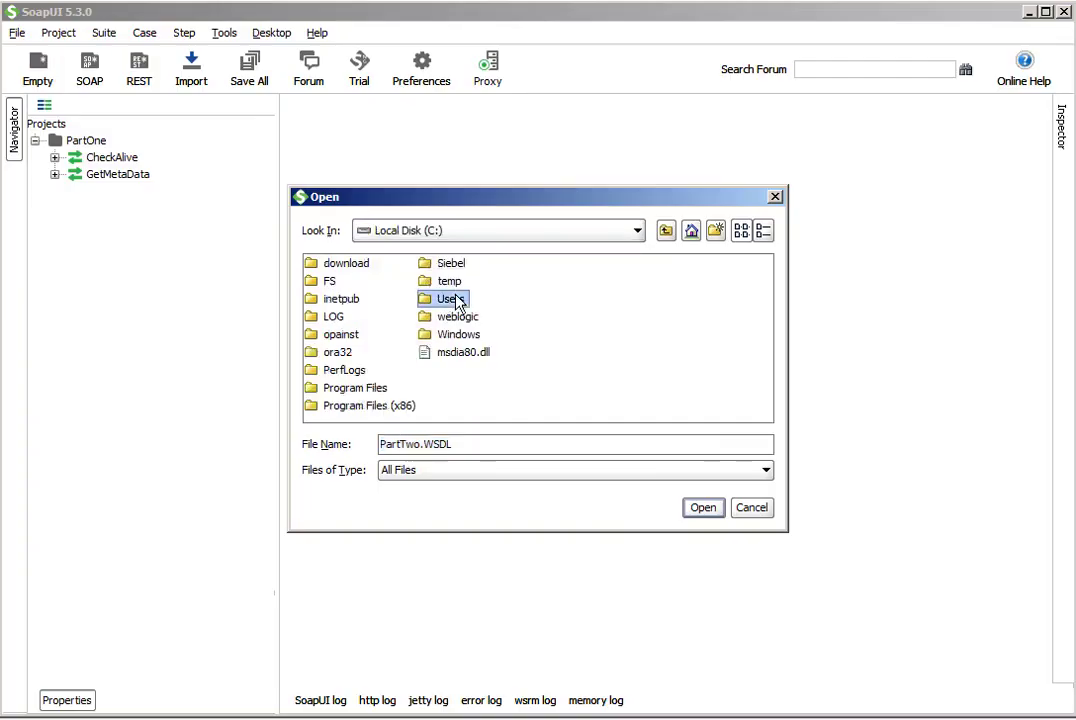
{"action": "double_click", "coordinate": [457, 300]}
{"action": "double_click", "coordinate": [350, 264]}
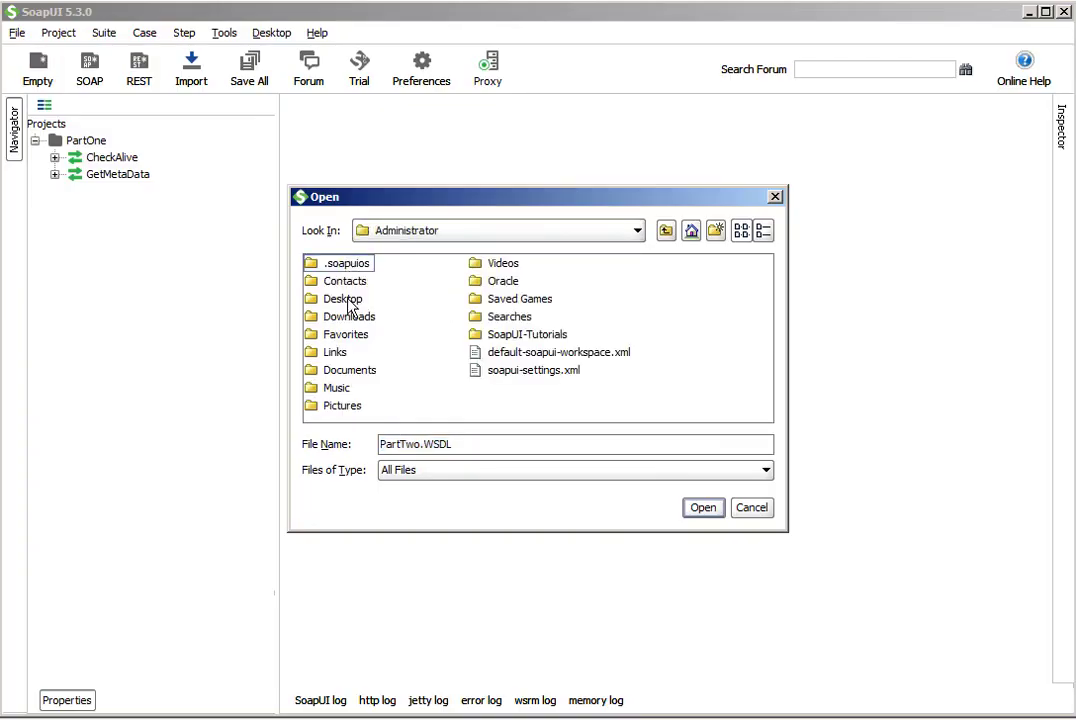
{"action": "double_click", "coordinate": [352, 316]}
- Rename the OPA Generic Connection (1) WSDL file as PartTwo.WSDL and create the PartTwo project from it
{"action": "left_click", "coordinate": [447, 266]}
{"action": "left_click", "coordinate": [480, 268]}
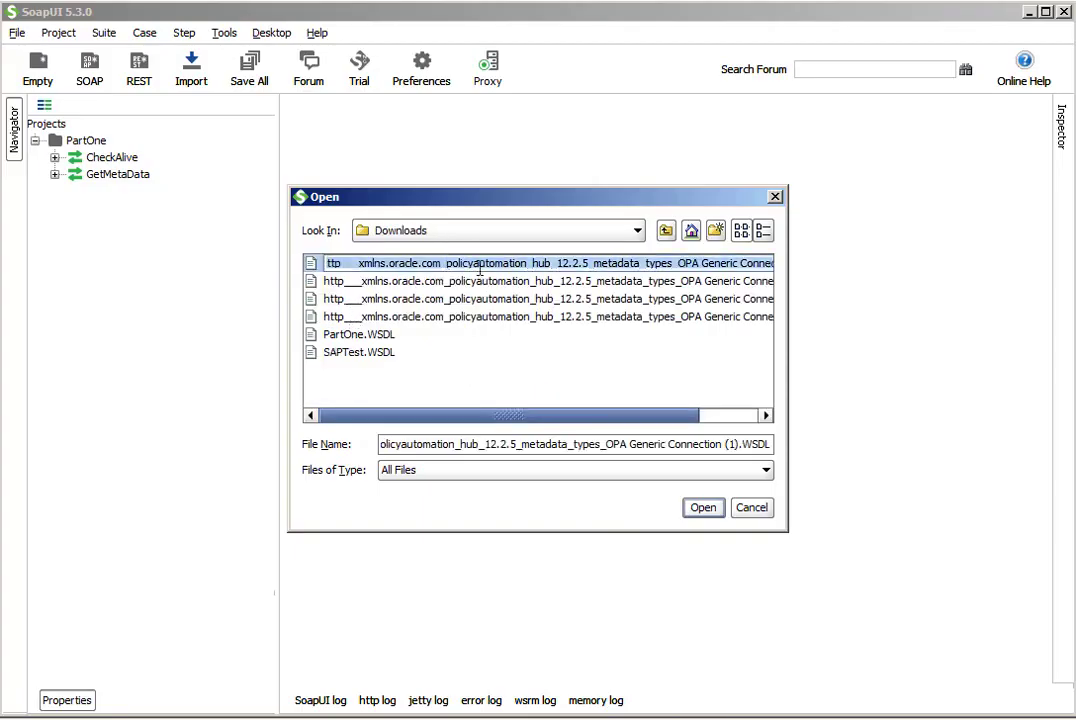
{"action": "type", "text": "PartTwo.WSDL"}
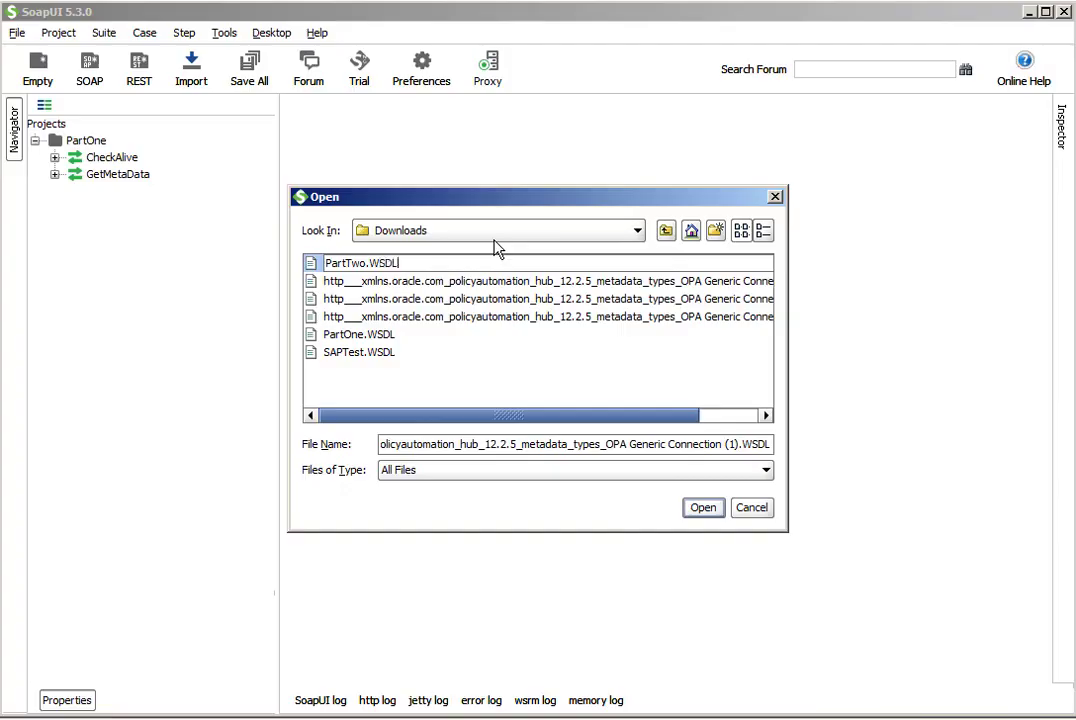
{"action": "key", "text": "Return"}
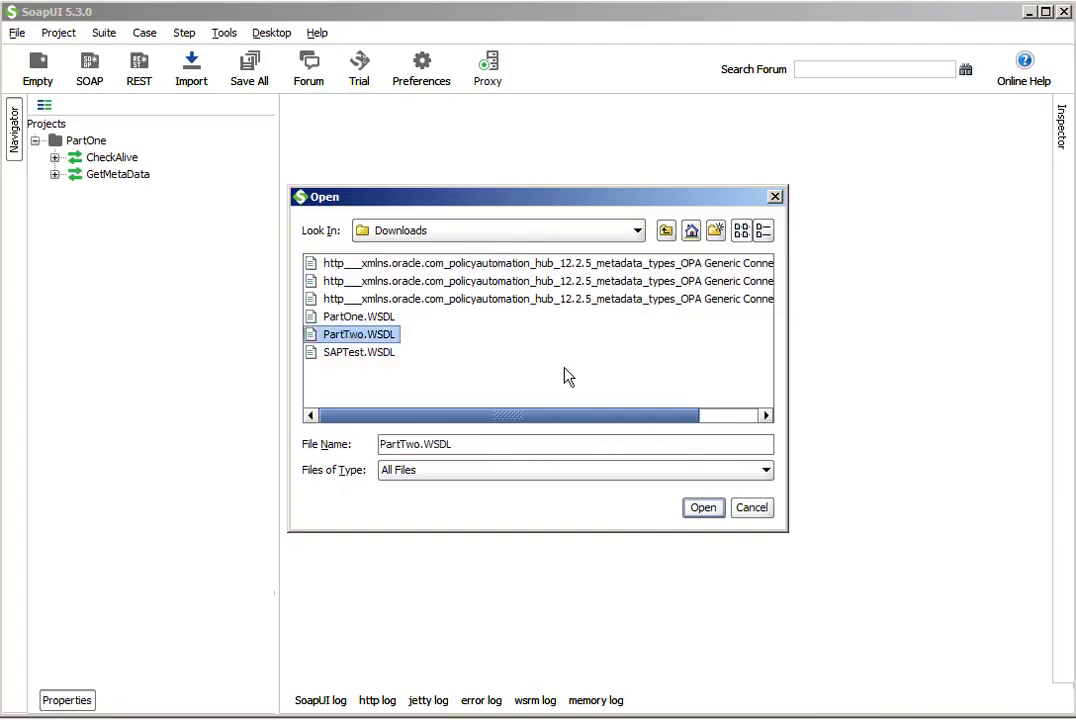
{"action": "left_click", "coordinate": [698, 509]}
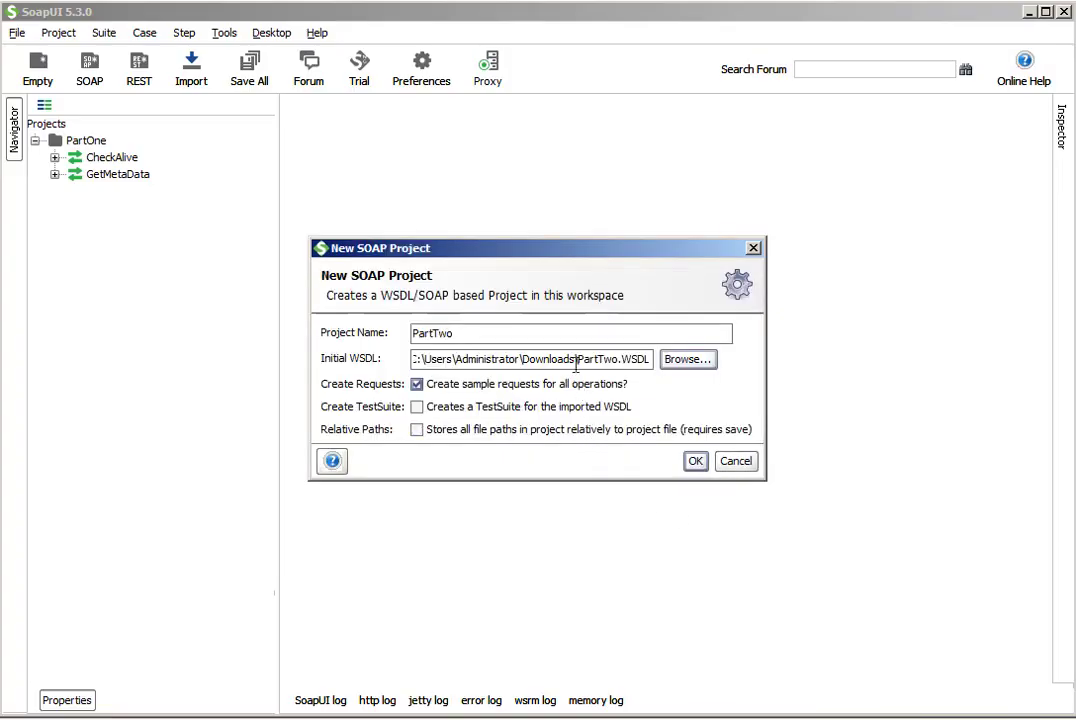
{"action": "left_click", "coordinate": [695, 461]}
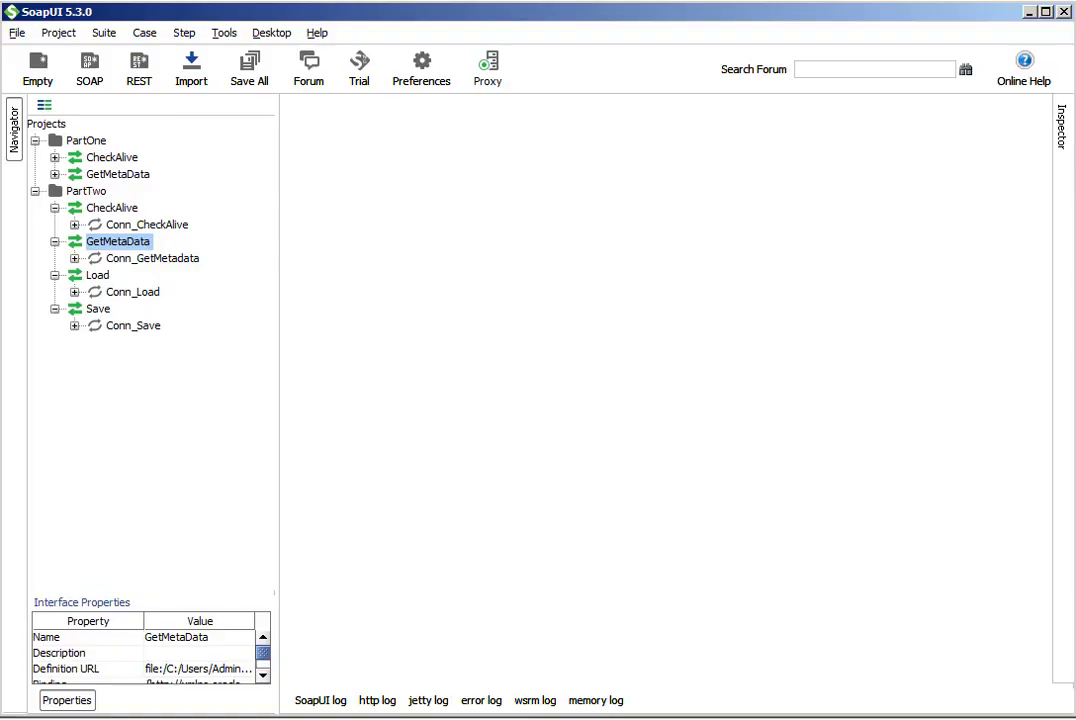
- Open Conn_Load's Request 1 maximized and replace its content with the copied Contact load-request envelope, including the WS-Security username and password
{"action": "left_click", "coordinate": [74, 291]}
{"action": "double_click", "coordinate": [146, 310]}
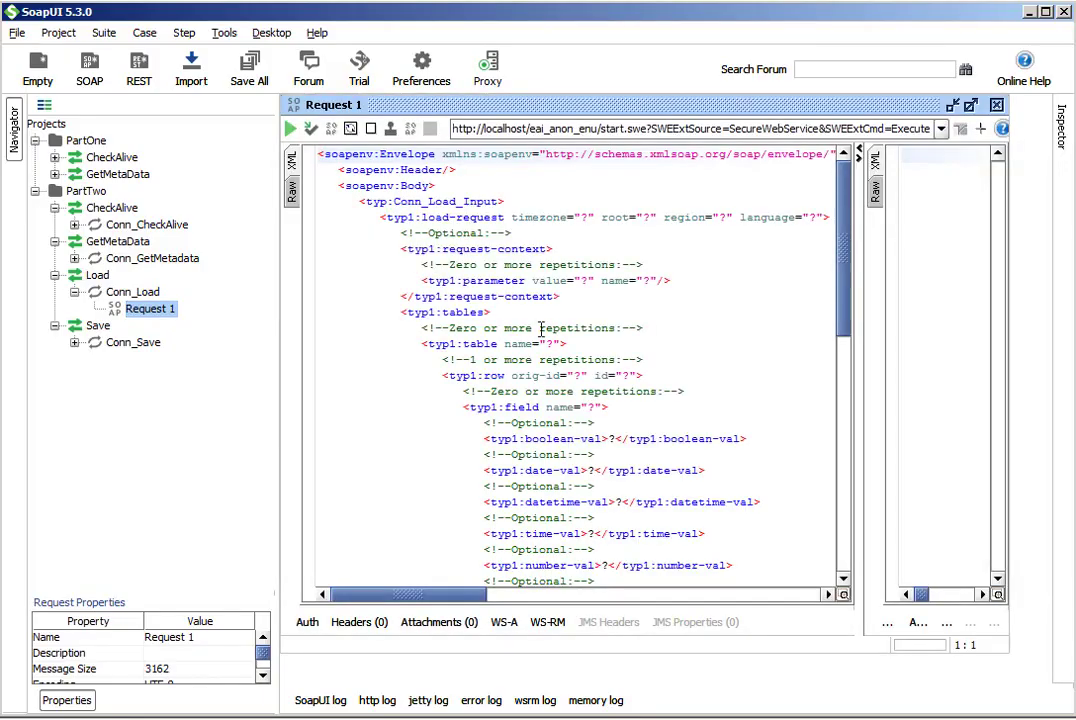
{"action": "left_click", "coordinate": [970, 104]}
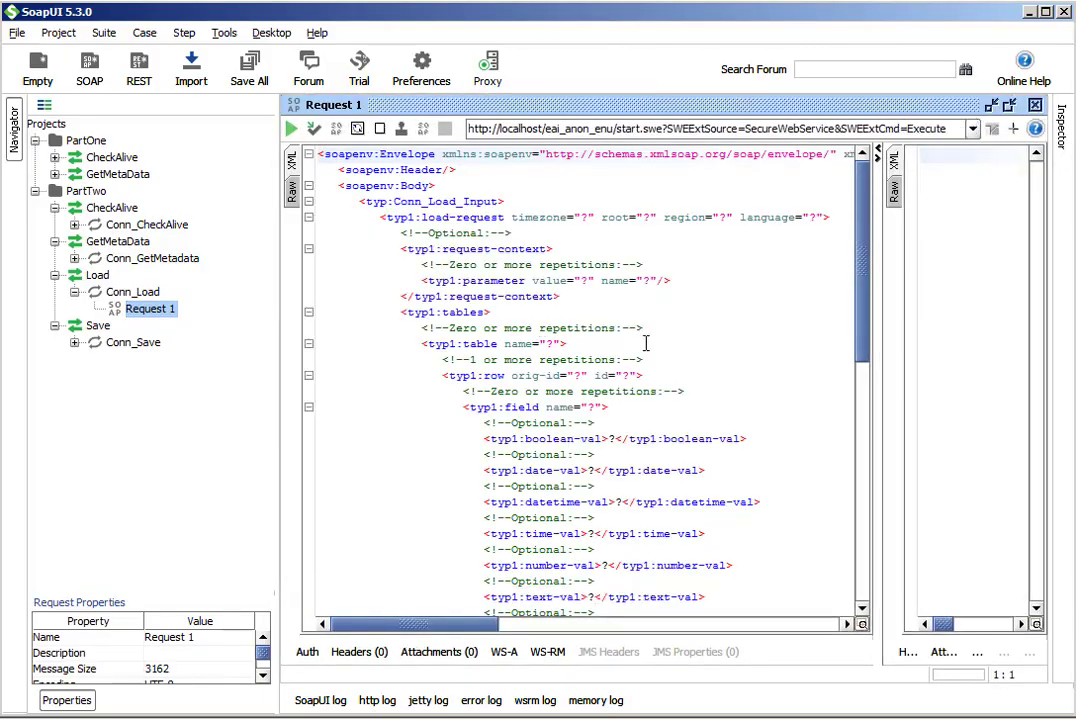
{"action": "left_click", "coordinate": [776, 357]}
{"action": "key", "text": "ctrl+a"}
{"action": "key", "text": "ctrl+v"}
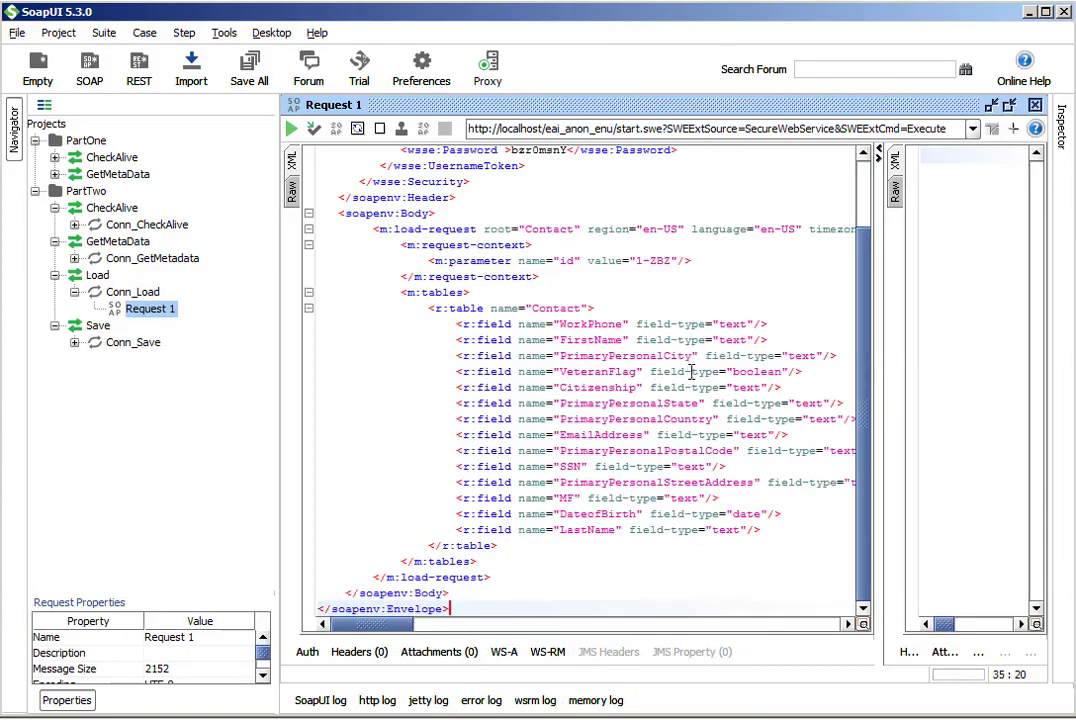
- Submit the Conn_Load request and widen the response pane to examine the returned message
{"action": "scroll", "coordinate": [690, 371], "scroll_direction": "up", "scroll_amount": 3}
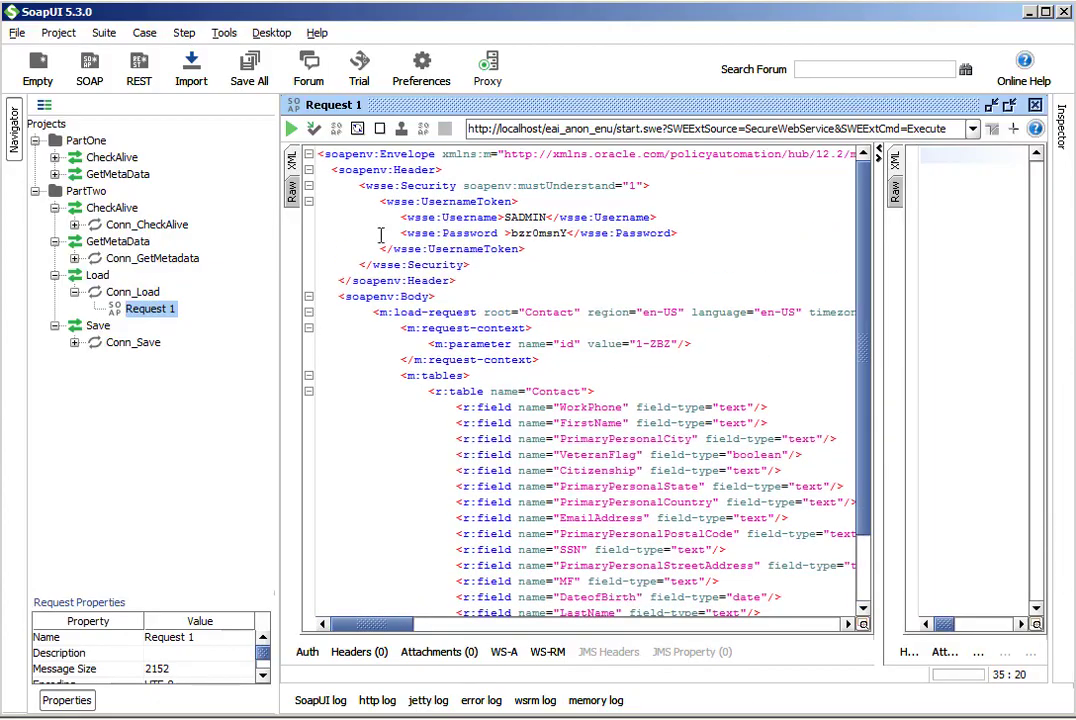
{"action": "left_click", "coordinate": [292, 129]}
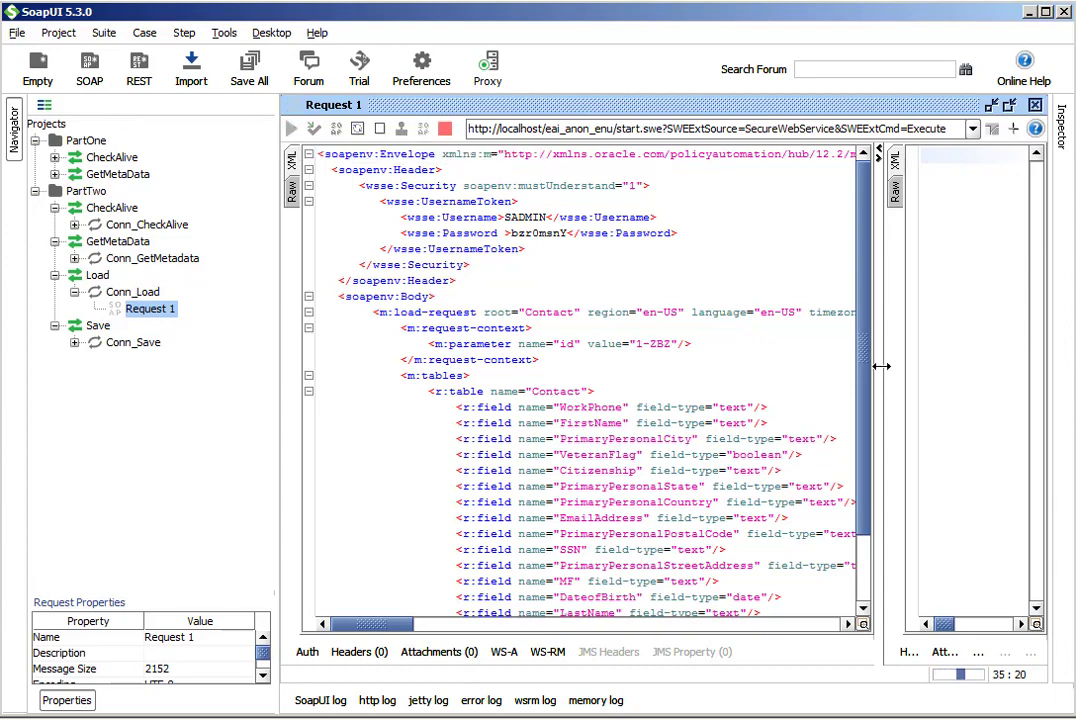
{"action": "left_click_drag", "start_coordinate": [881, 366], "coordinate": [648, 375]}
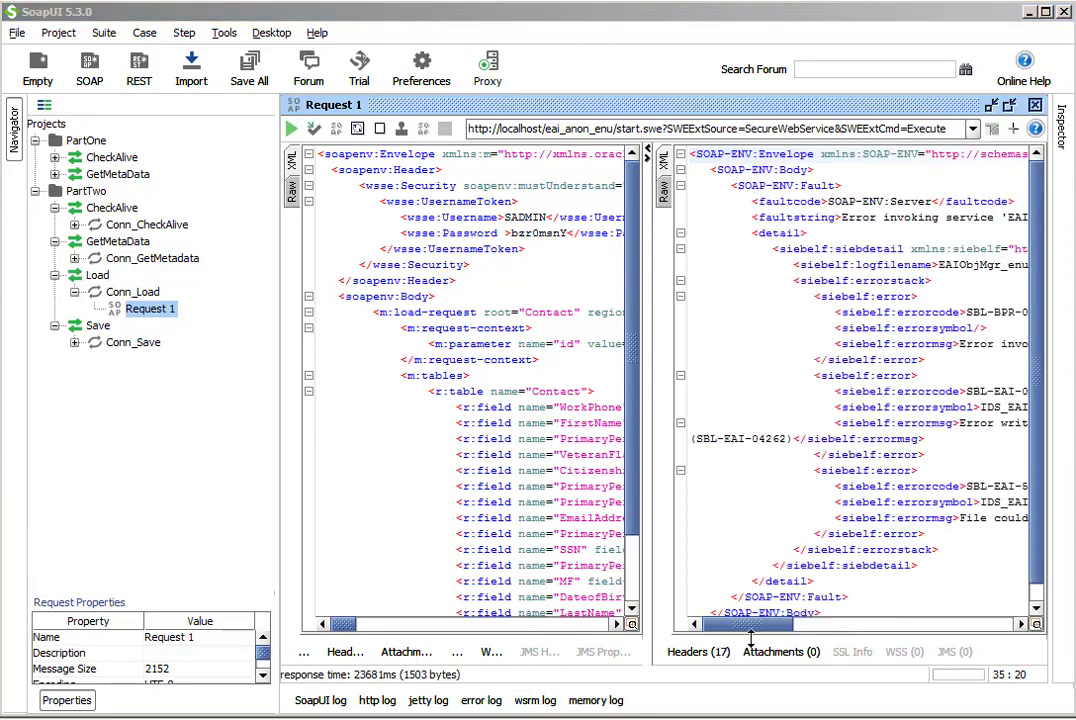
{"action": "left_click_drag", "start_coordinate": [751, 637], "coordinate": [665, 576]}
- Switch to Siebel Call Center in the browser and open the System Preferences view
{"action": "key", "text": "alt+Tab"}
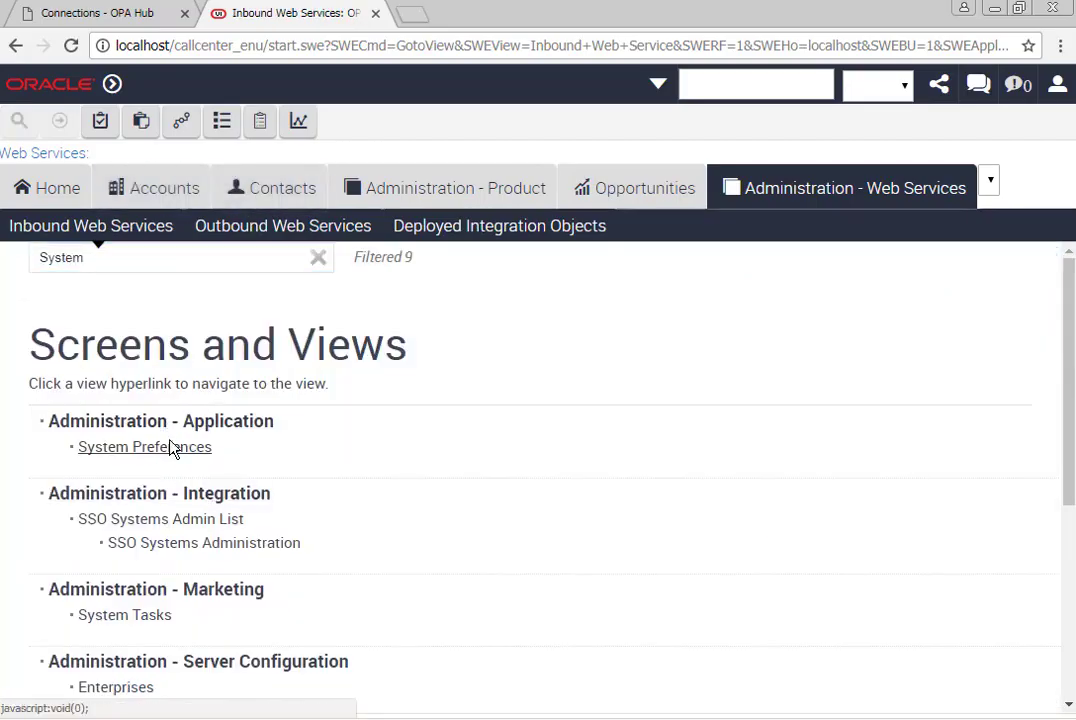
{"action": "left_click", "coordinate": [172, 445]}
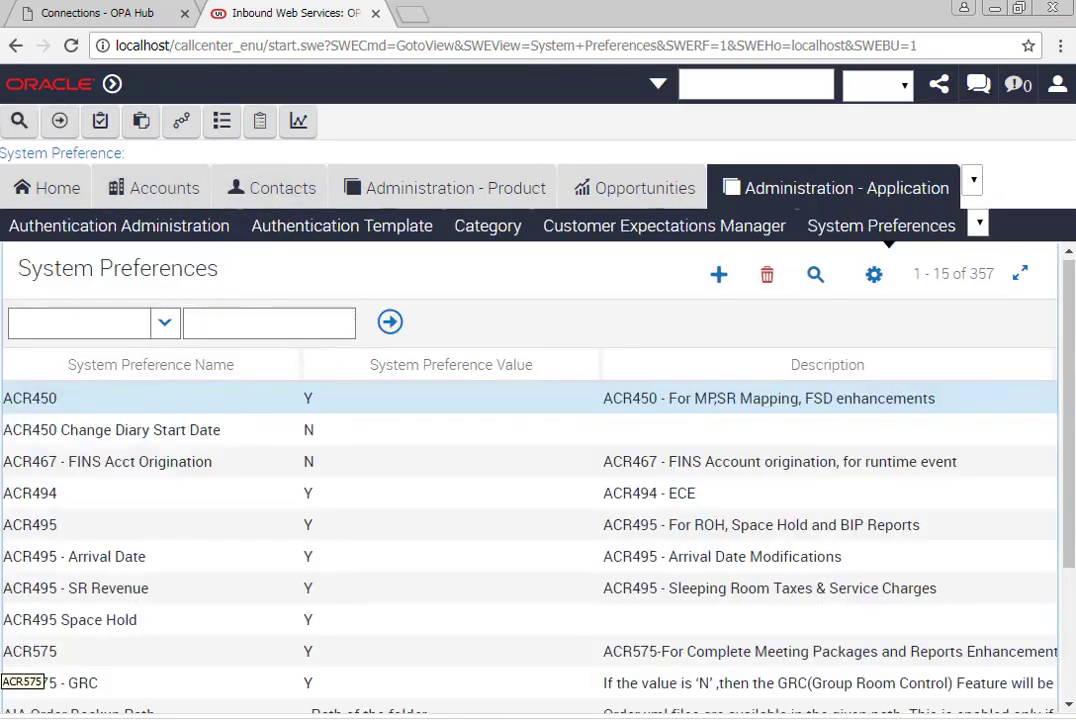
- Open the Servers view of Administration - Server Configuration from the site map and show the S1 server's parameters
{"action": "key", "text": "ctrl+shift+a"}
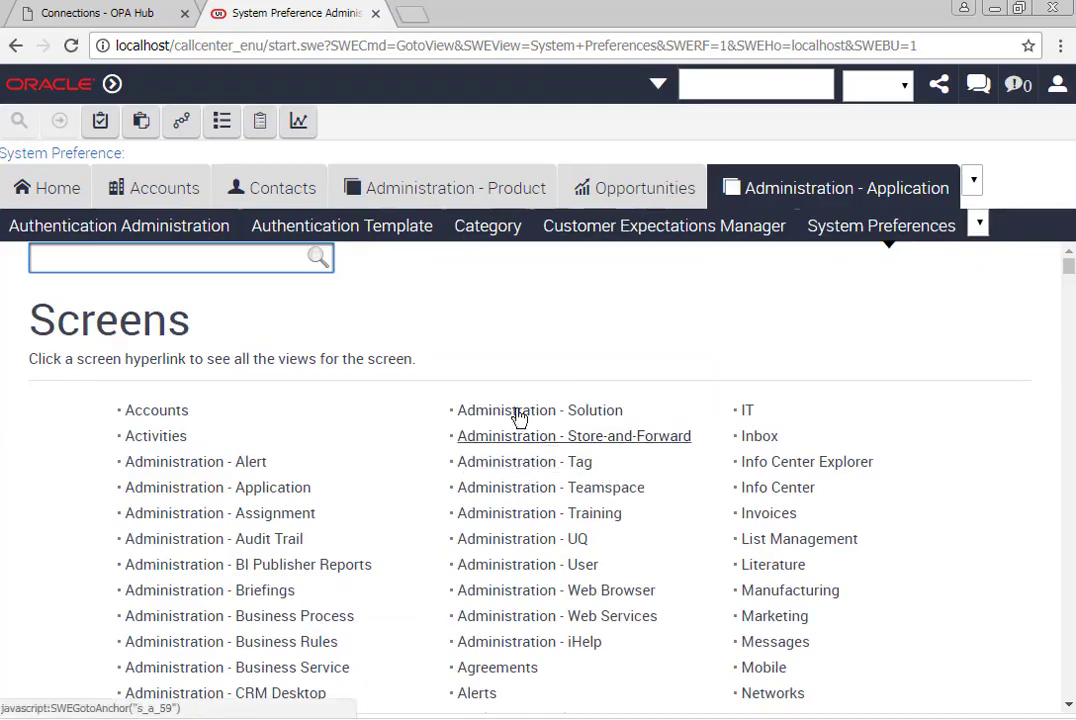
{"action": "scroll", "coordinate": [619, 572], "scroll_direction": "down", "scroll_amount": 1}
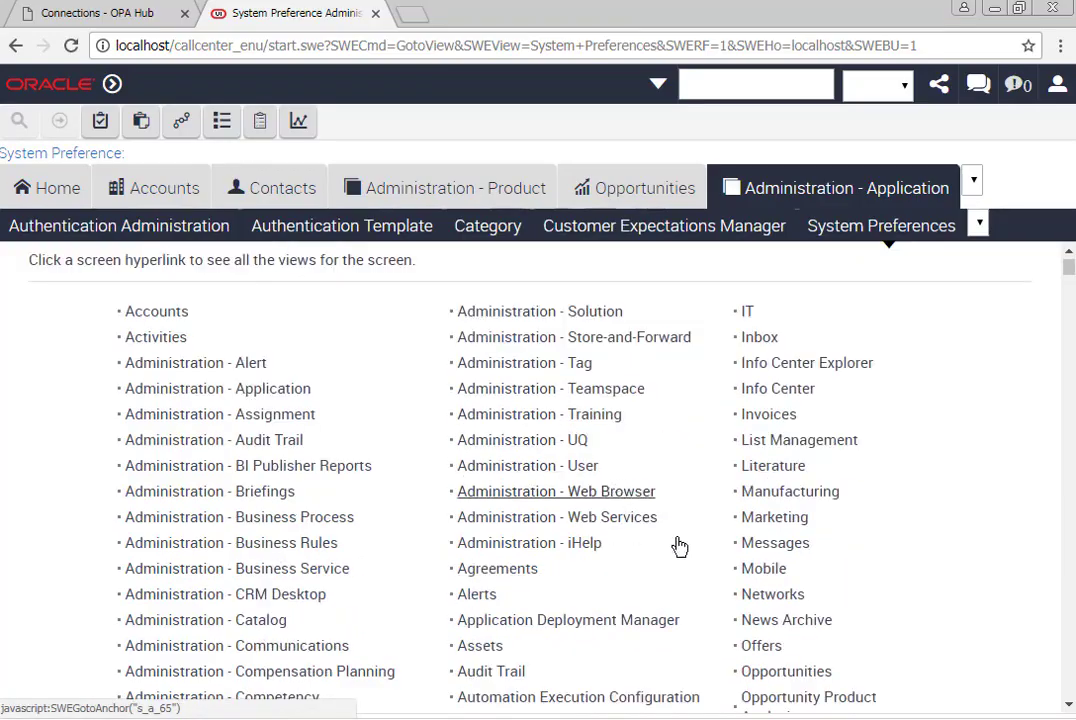
{"action": "scroll", "coordinate": [415, 449], "scroll_direction": "down", "scroll_amount": 10}
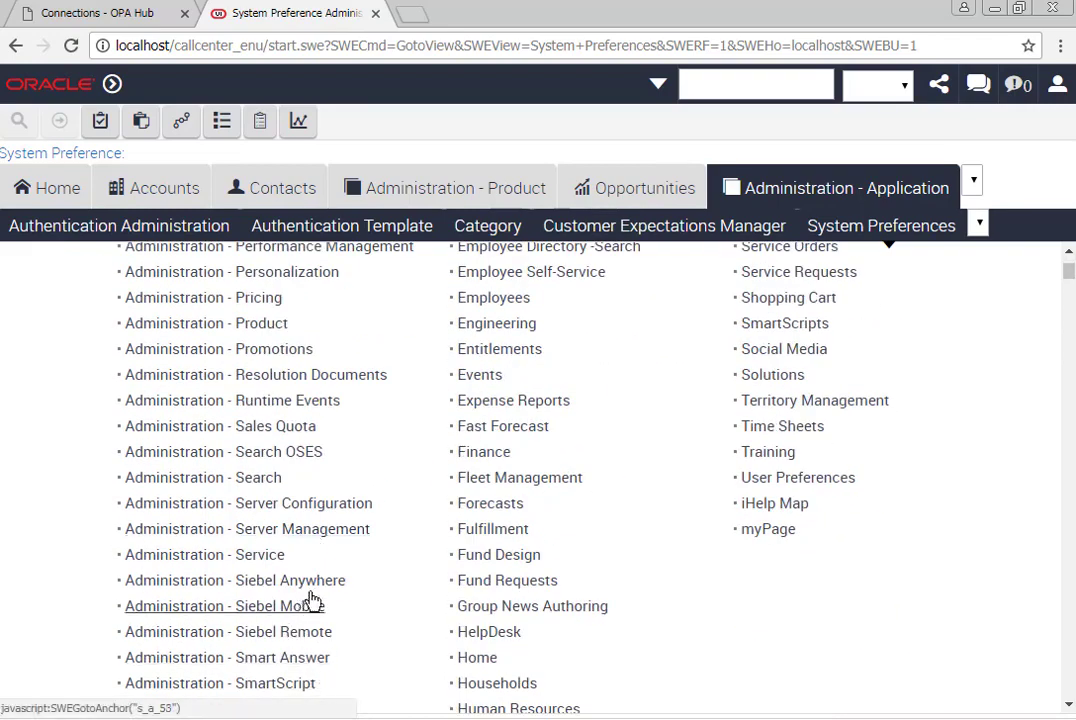
{"action": "left_click", "coordinate": [336, 505]}
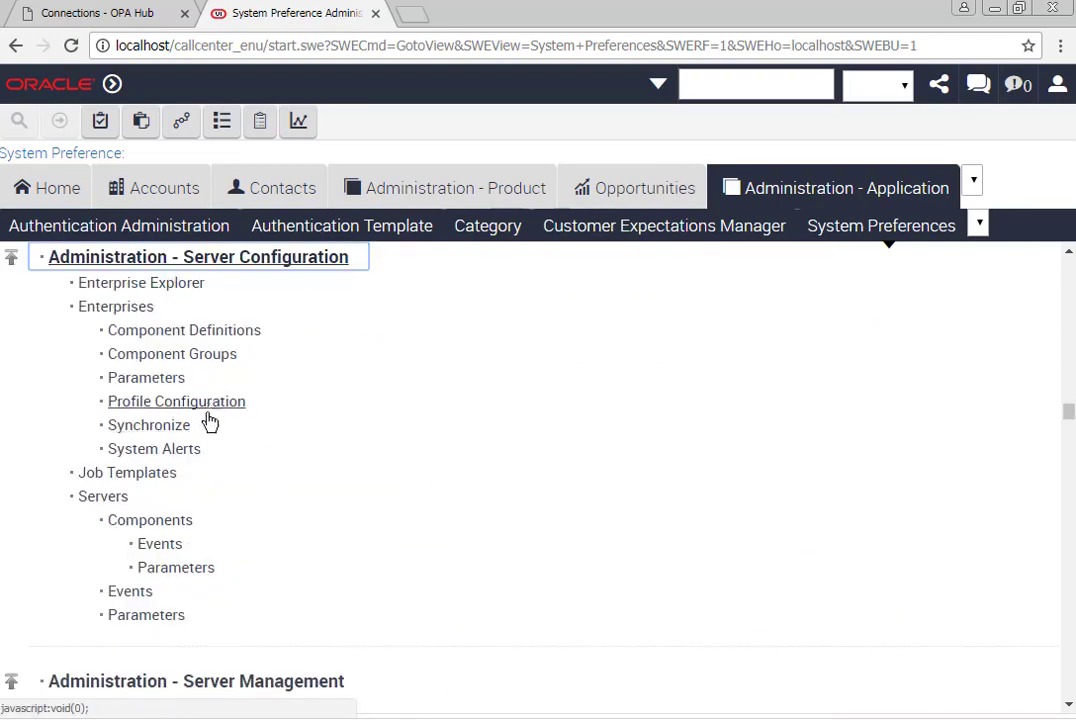
{"action": "left_click", "coordinate": [90, 495]}
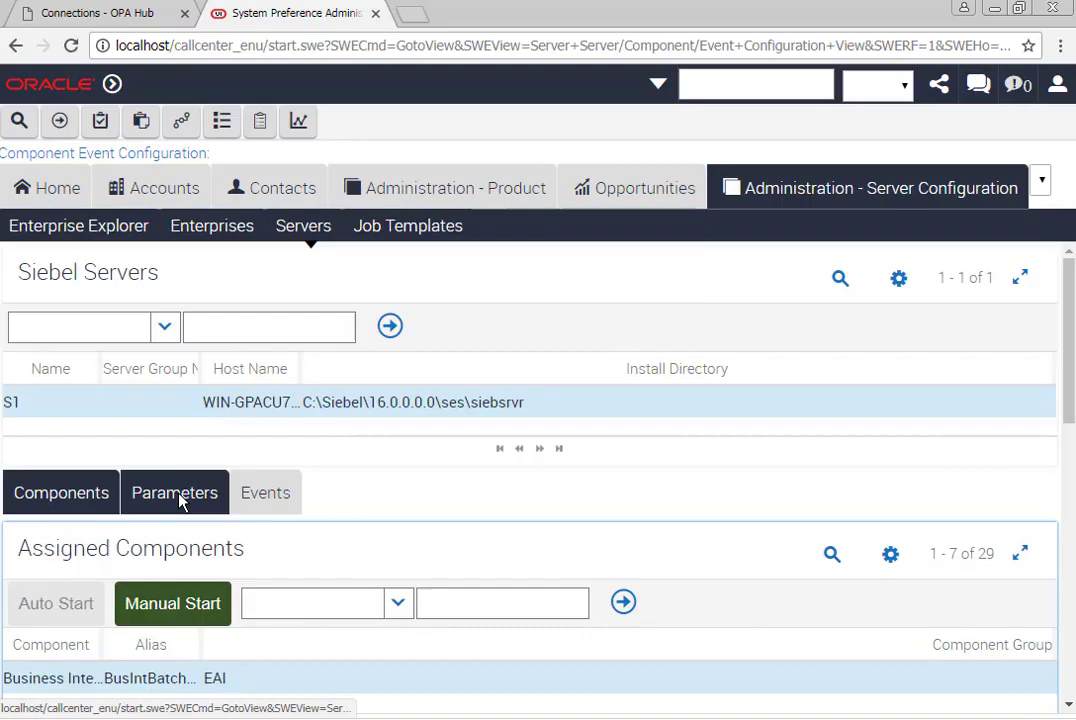
{"action": "left_click", "coordinate": [179, 497]}
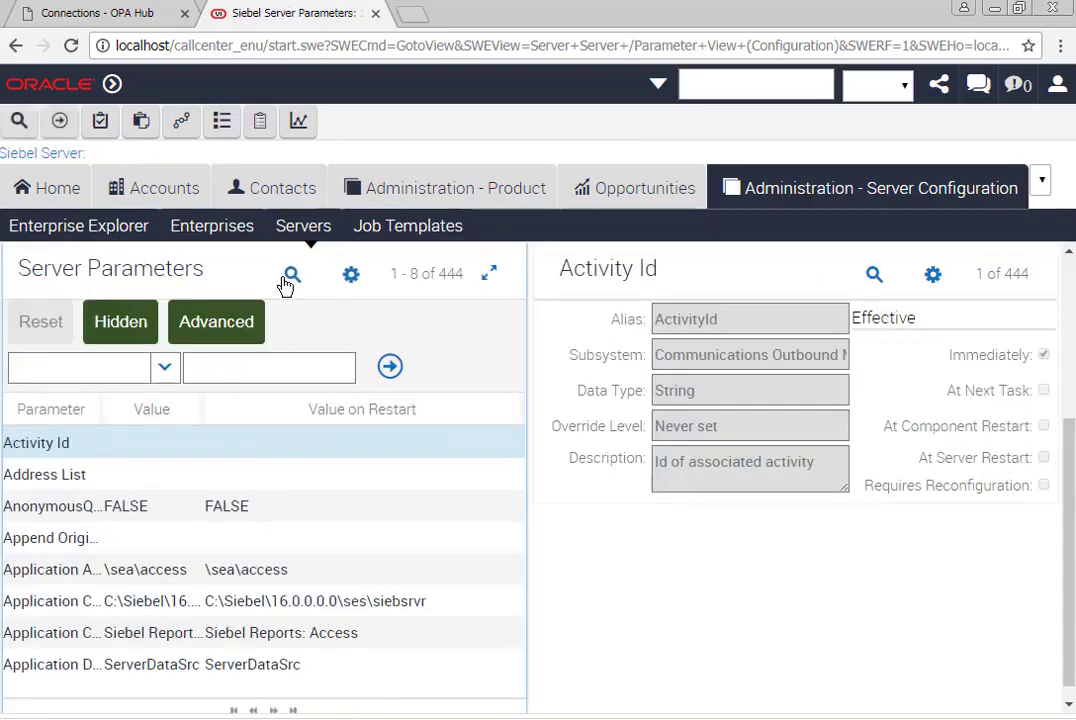
- Query the server parameters for the EAI File Transport Folder List and set its Value on Restart to c:\temp
{"action": "left_click", "coordinate": [292, 273]}
{"action": "key", "text": "ctrl+v"}
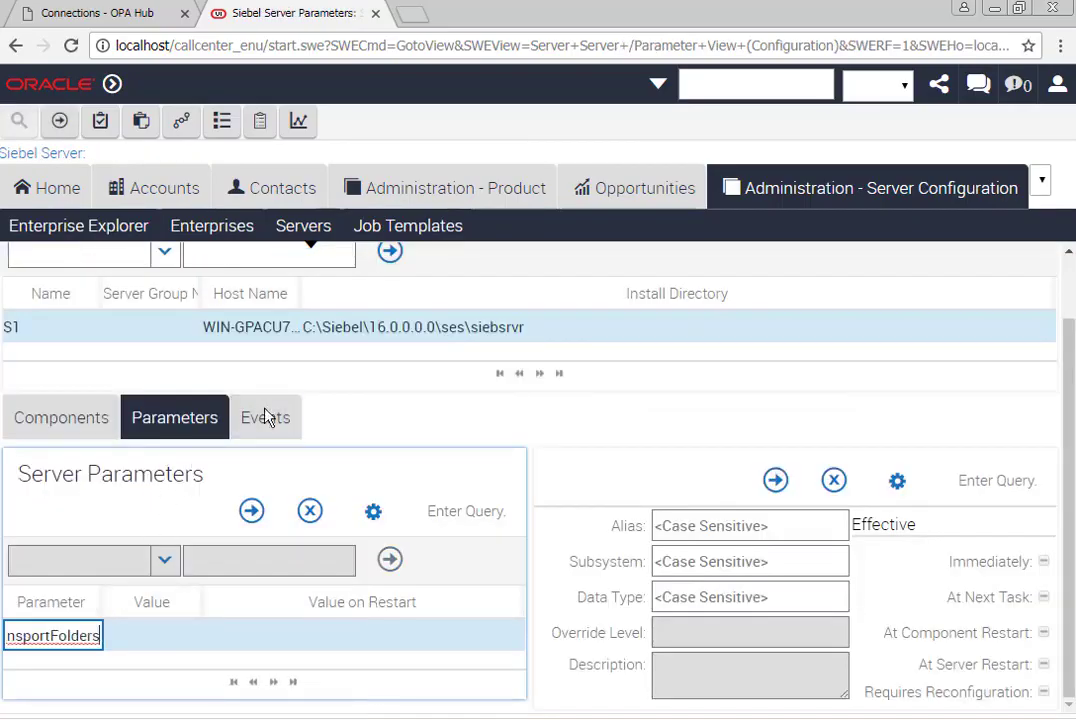
{"action": "key", "text": "Return"}
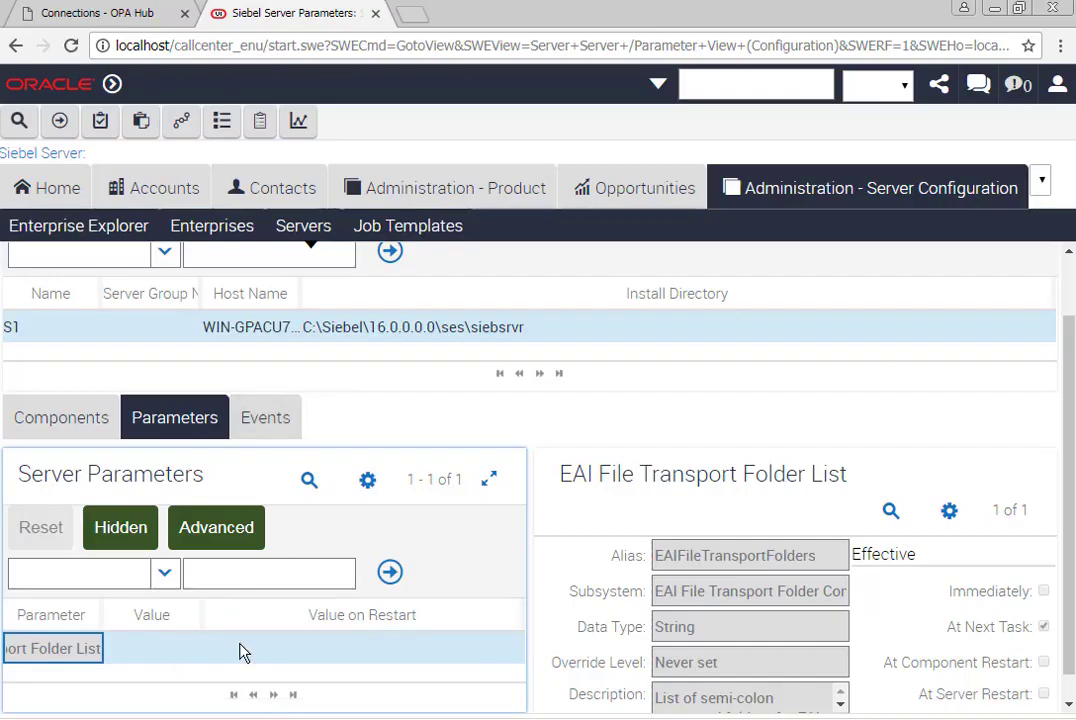
{"action": "left_click", "coordinate": [150, 658]}
{"action": "left_click", "coordinate": [319, 648]}
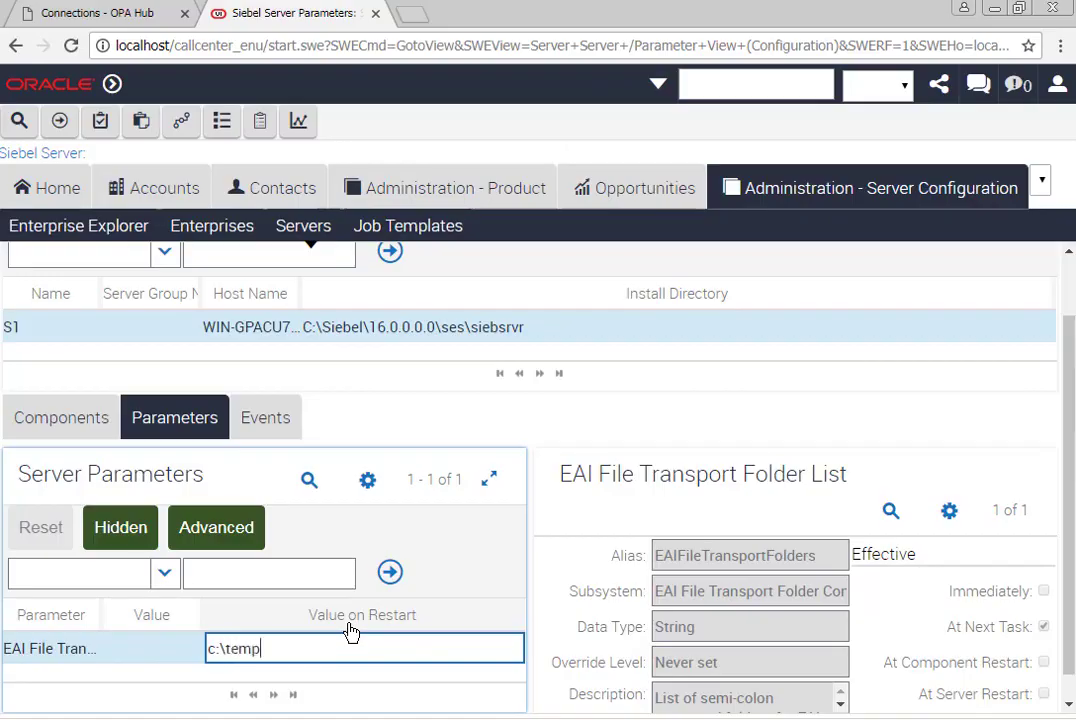
{"action": "key", "text": "Return"}
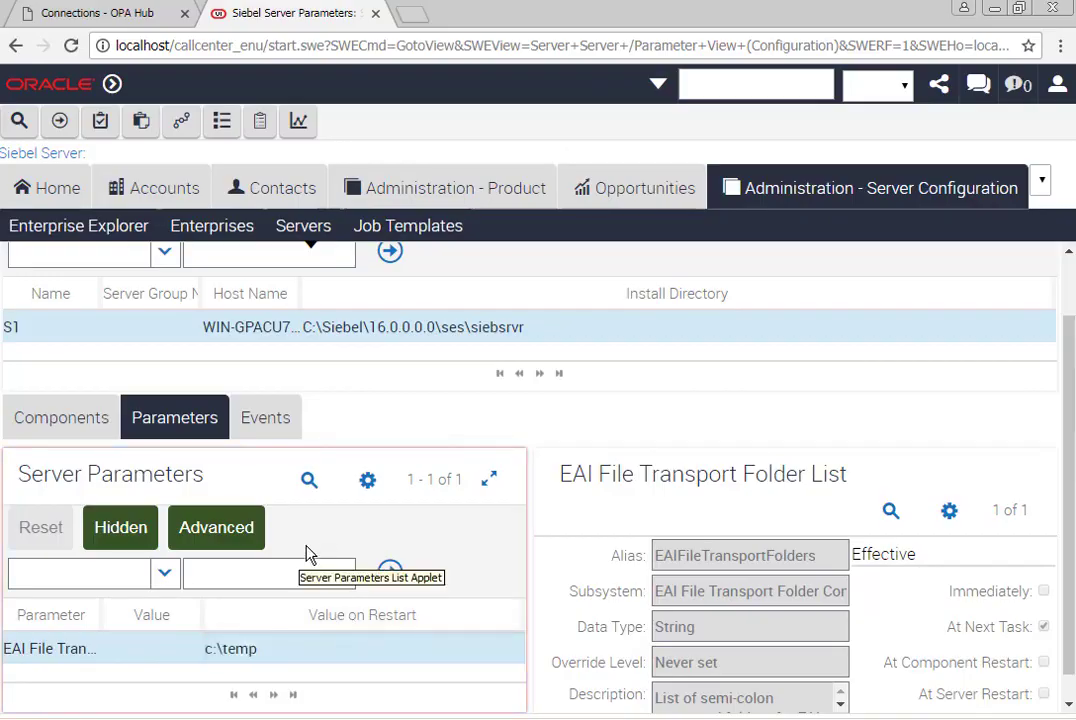
- Save the EAI File Transport Folder List parameter record and check when its new value takes effect
{"action": "key", "text": "ctrl+s"}
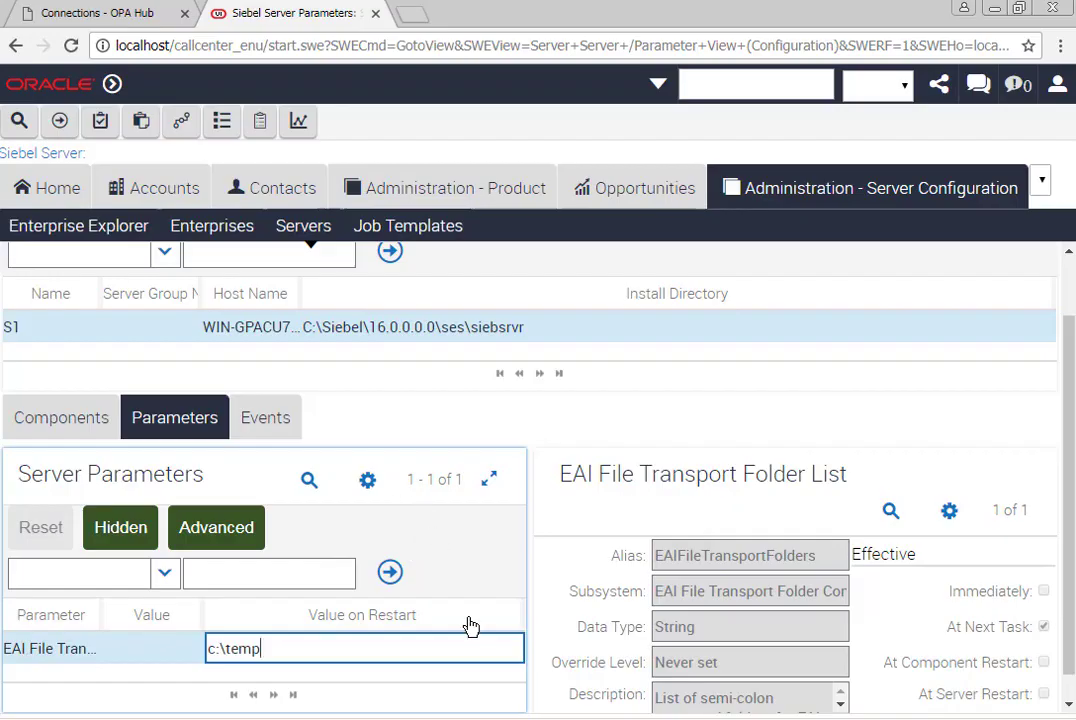
{"action": "scroll", "coordinate": [285, 608], "scroll_direction": "up", "scroll_amount": 1}
{"action": "scroll", "coordinate": [290, 606], "scroll_direction": "down", "scroll_amount": 1}
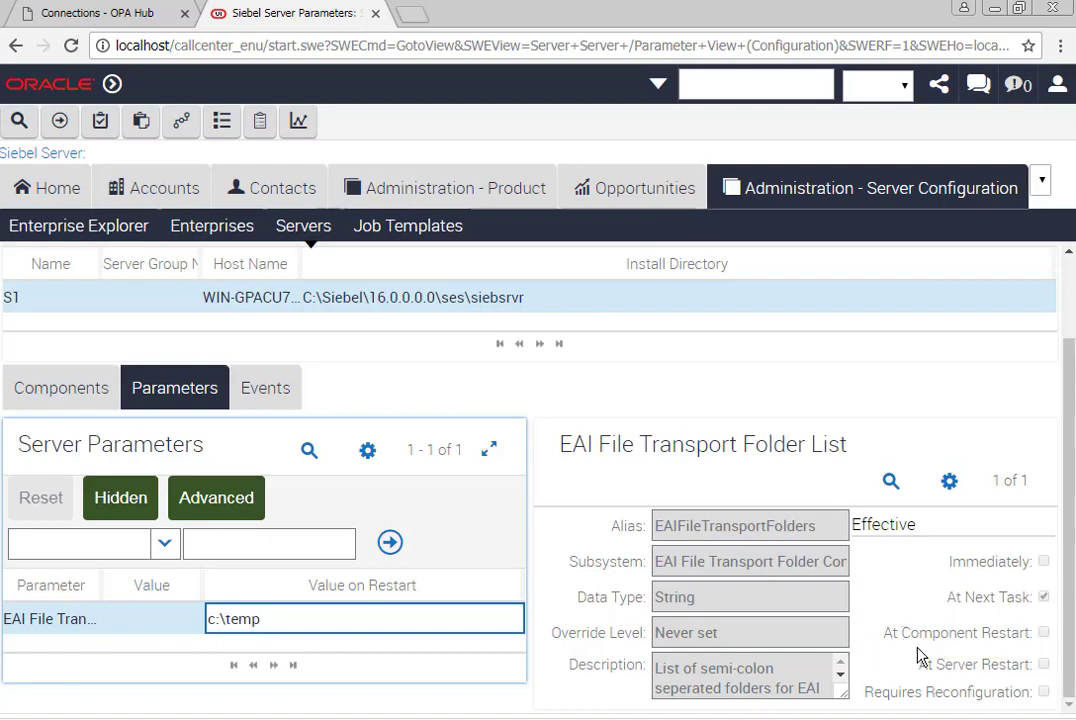
{"action": "scroll", "coordinate": [744, 570], "scroll_direction": "up", "scroll_amount": 1}
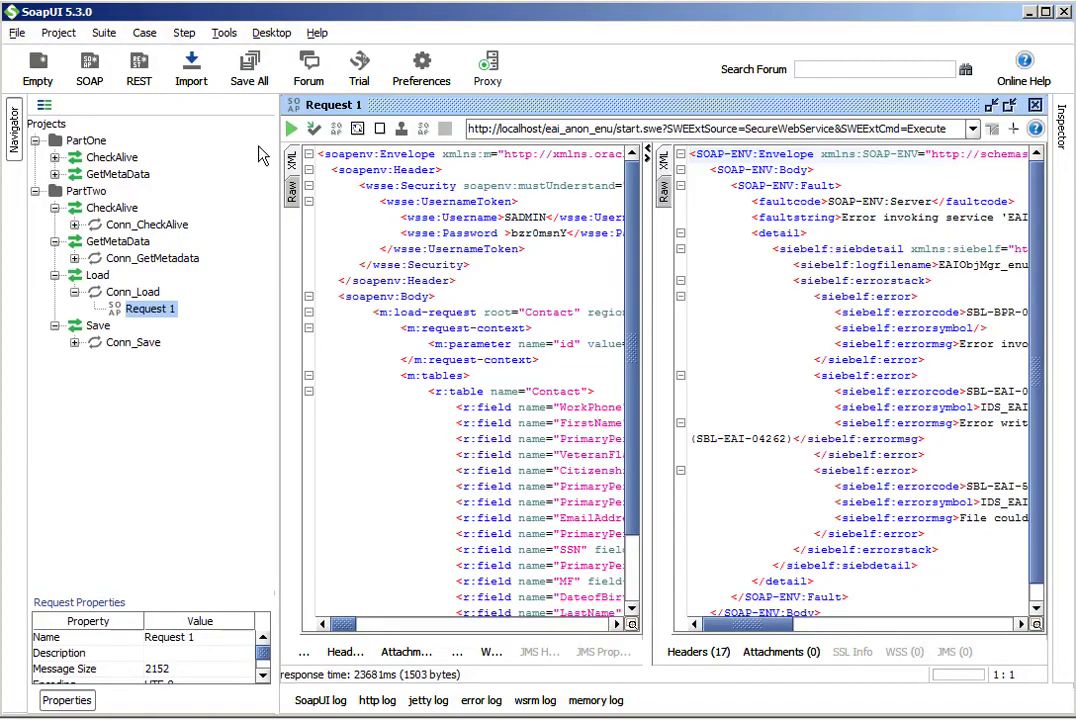
- Resubmit the Conn_Load request in SoapUI, and reload Siebel Call Center and log back in with the prefilled credentials
{"action": "left_click", "coordinate": [293, 130]}
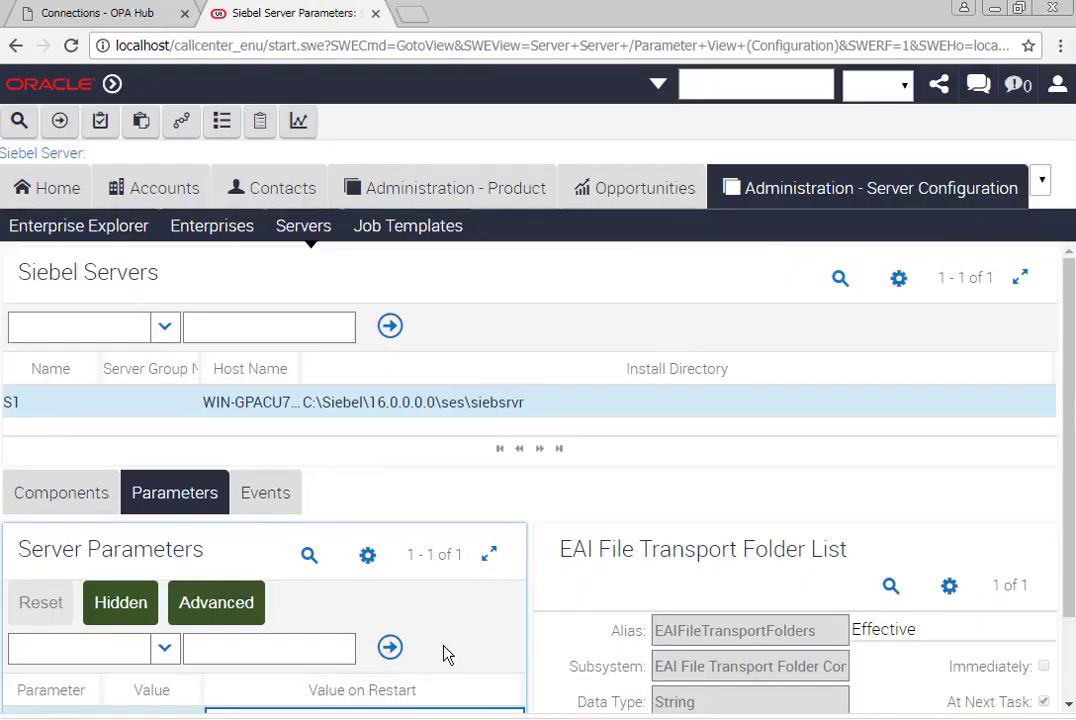
{"action": "key", "text": "F5"}
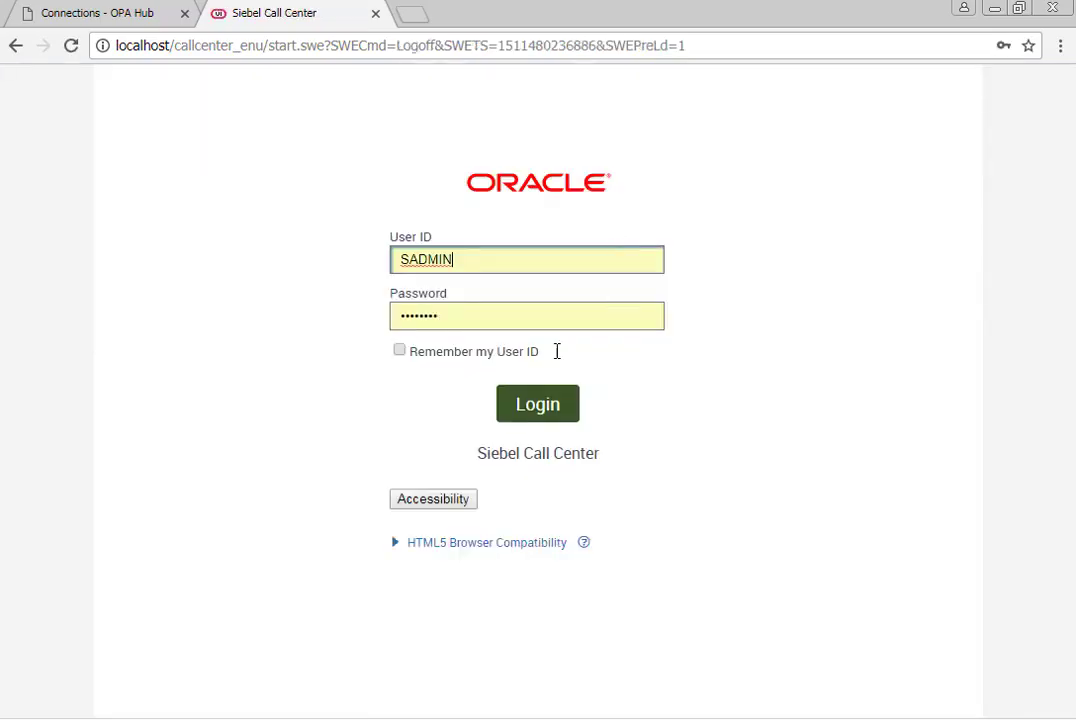
{"action": "left_click", "coordinate": [540, 404]}
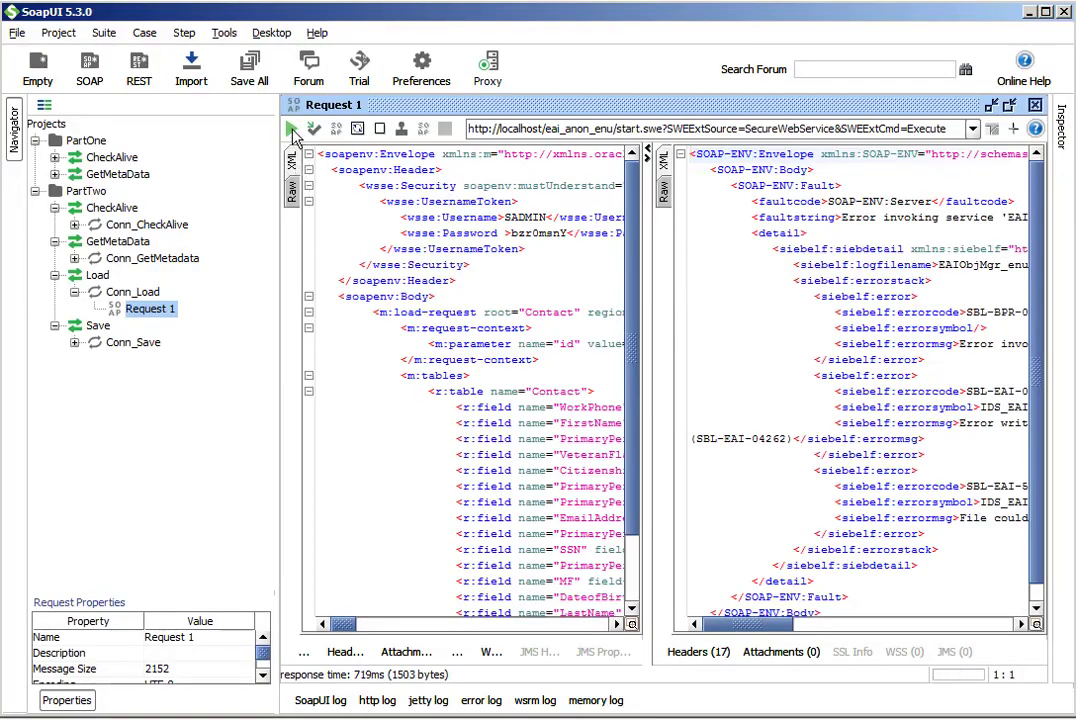
- In Siebel Tools, query the workflow processes for OPA Load* and revise the completed workflow to create an editable version
{"action": "type", "text": "OPA "}
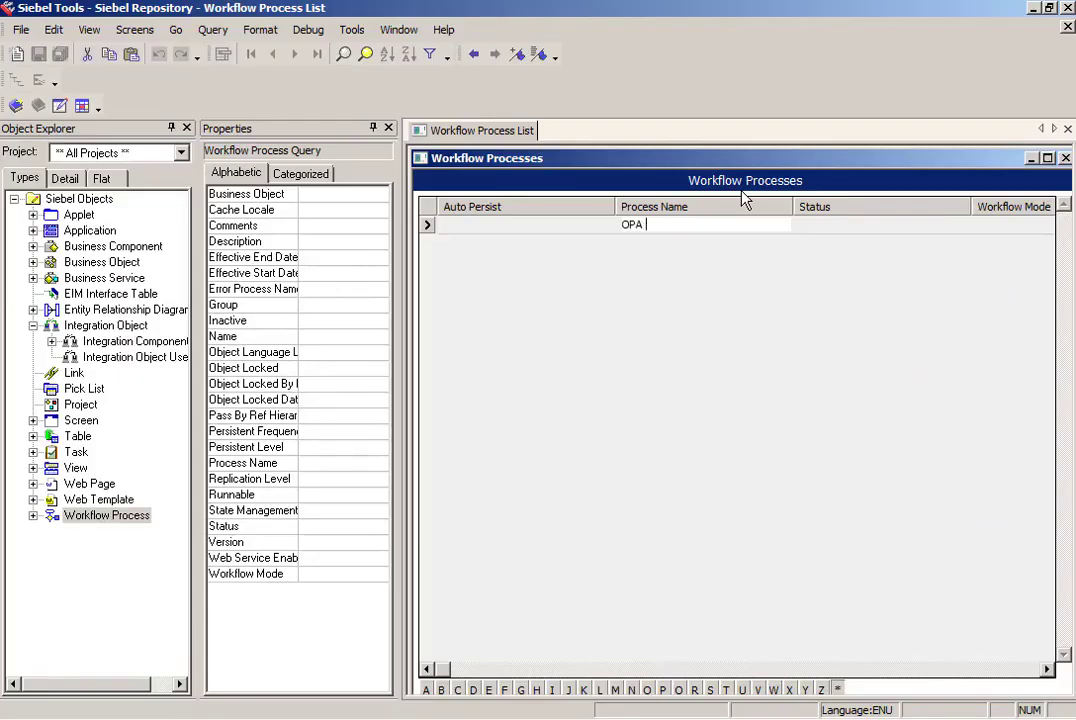
{"action": "type", "text": "Load*"}
{"action": "key", "text": "Return"}
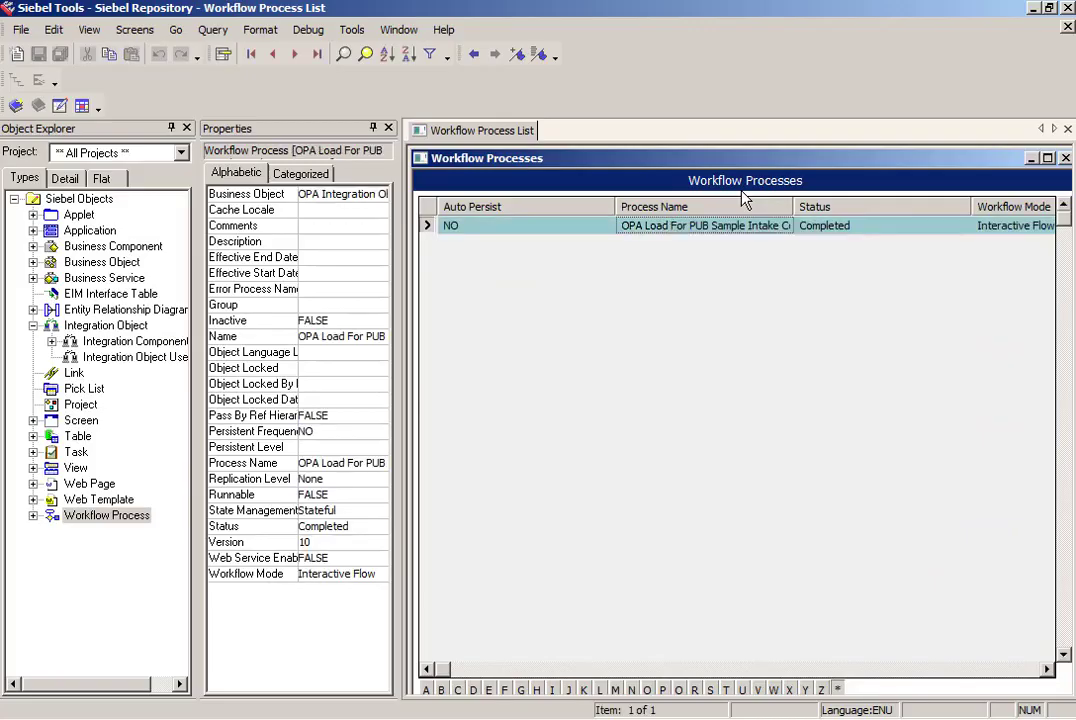
{"action": "right_click", "coordinate": [541, 233]}
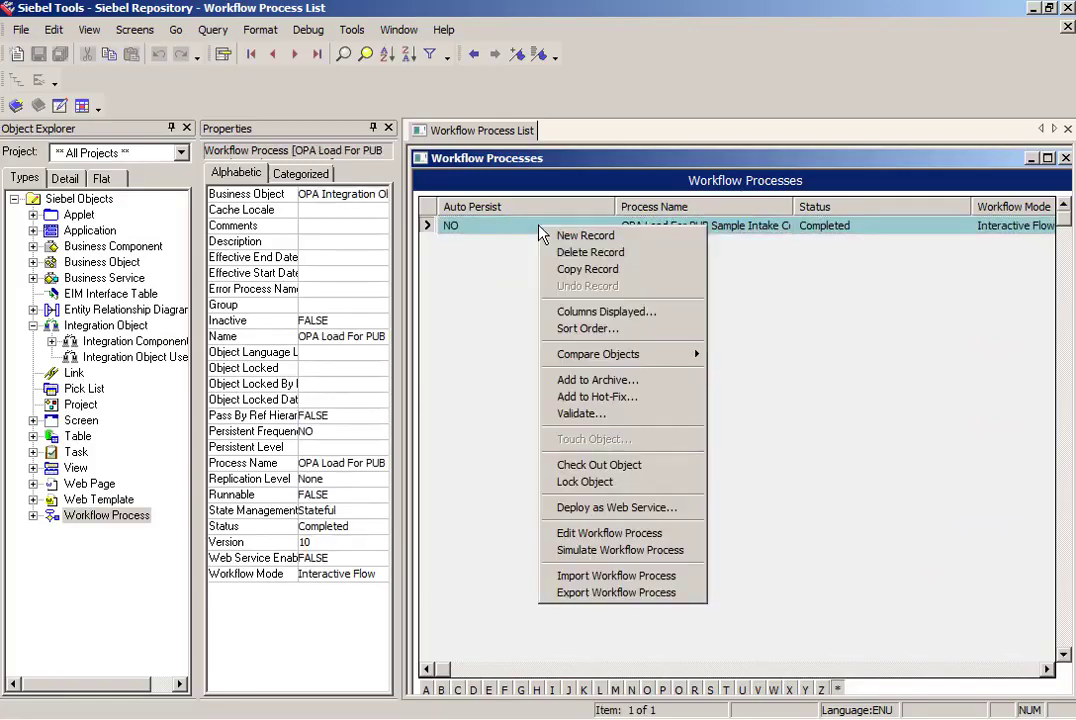
{"action": "left_click", "coordinate": [59, 105]}
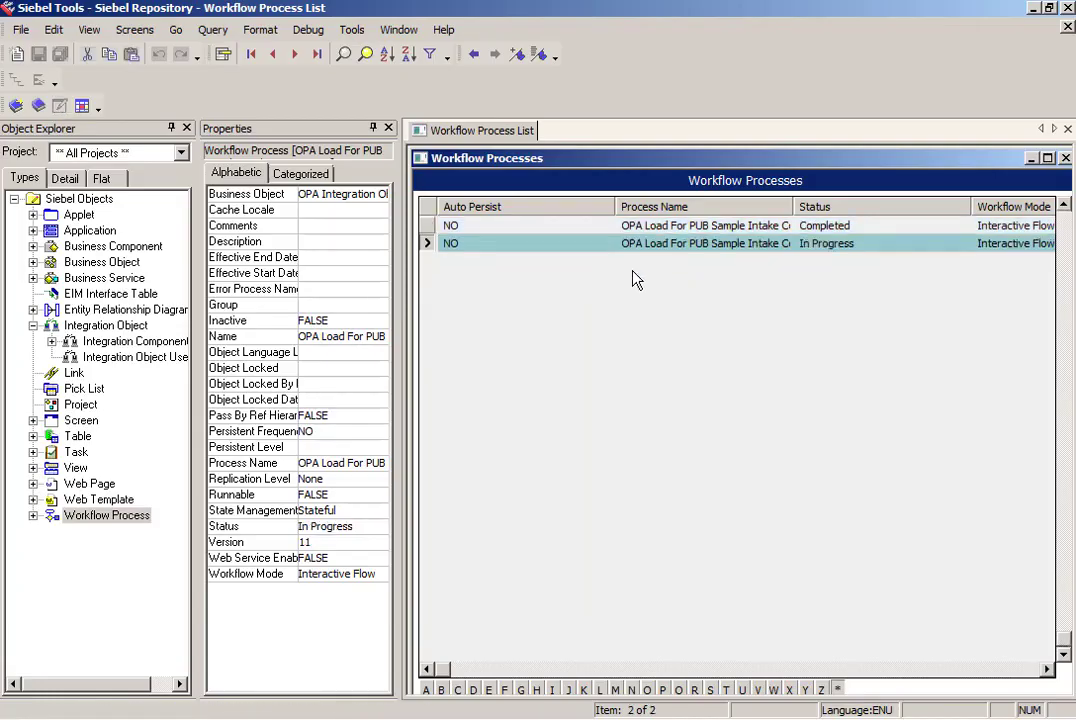
- Open the in-progress OPA Load workflow in the designer and review the default strings of its process properties
{"action": "right_click", "coordinate": [600, 244]}
{"action": "left_click", "coordinate": [620, 547]}
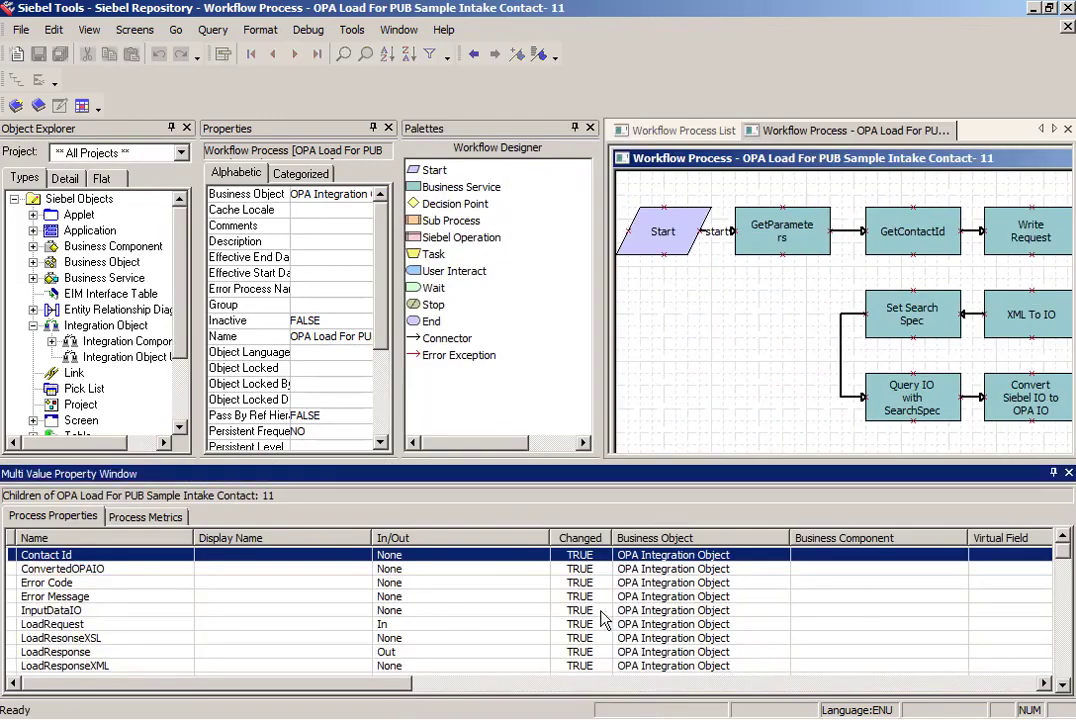
{"action": "left_click_drag", "start_coordinate": [1062, 553], "coordinate": [1062, 622]}
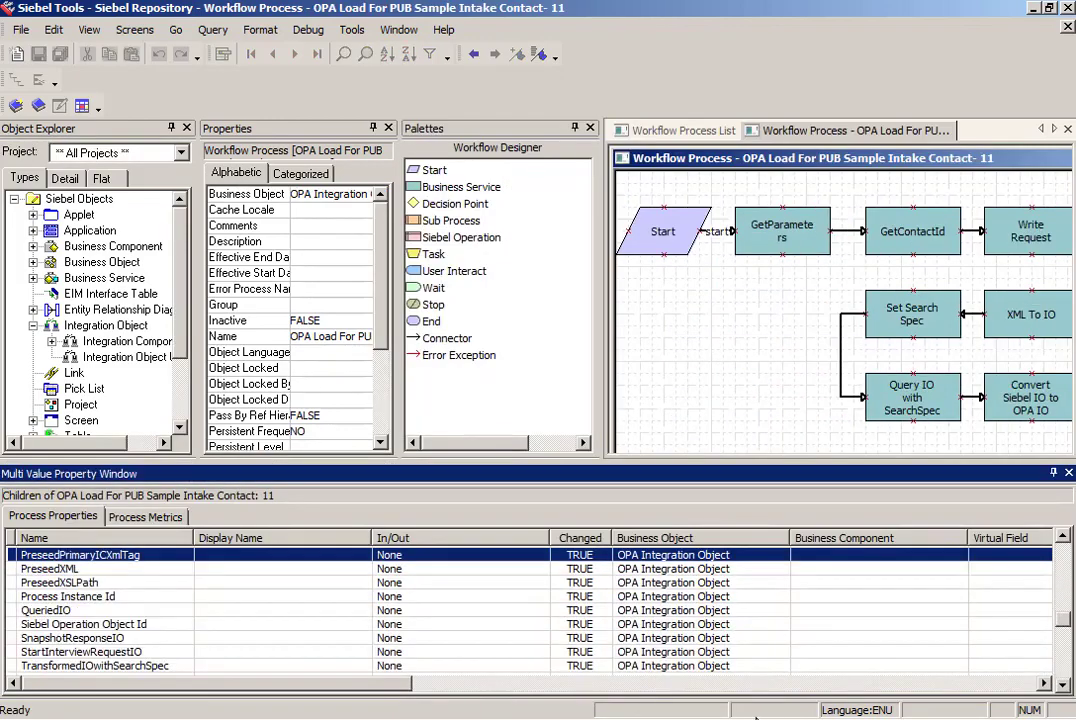
{"action": "left_click", "coordinate": [792, 686]}
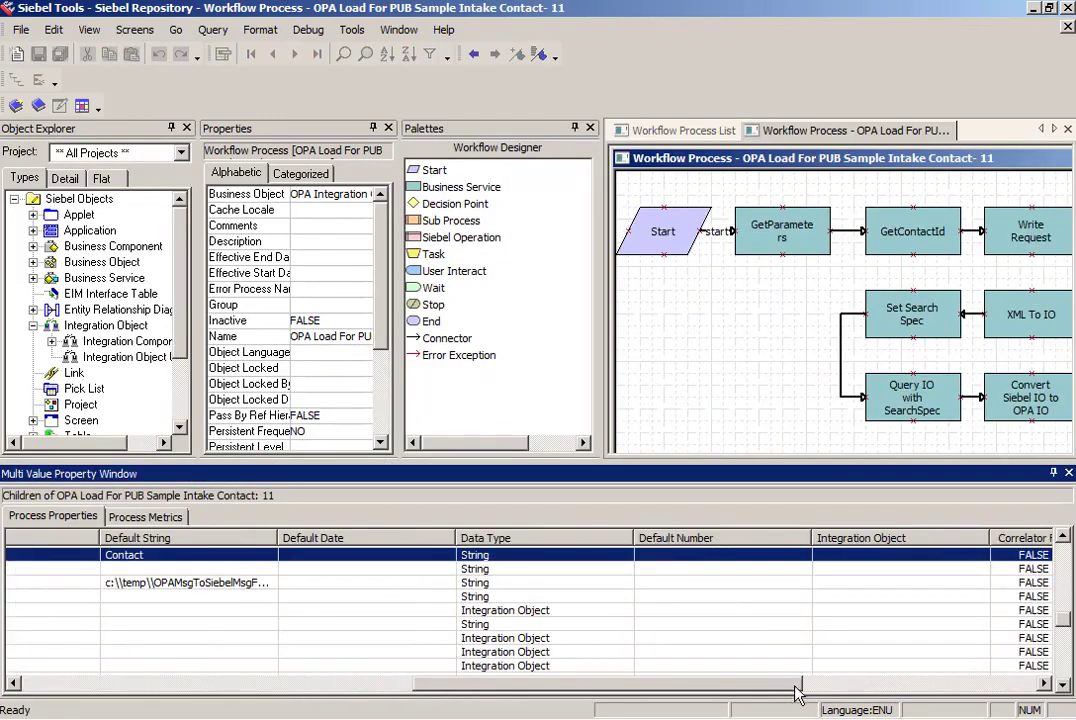
- Maximize the workflow diagram and dock the Palettes and Properties windows together with the Object Explorer
{"action": "double_click", "coordinate": [767, 168]}
{"action": "left_click_drag", "start_coordinate": [493, 143], "coordinate": [150, 105]}
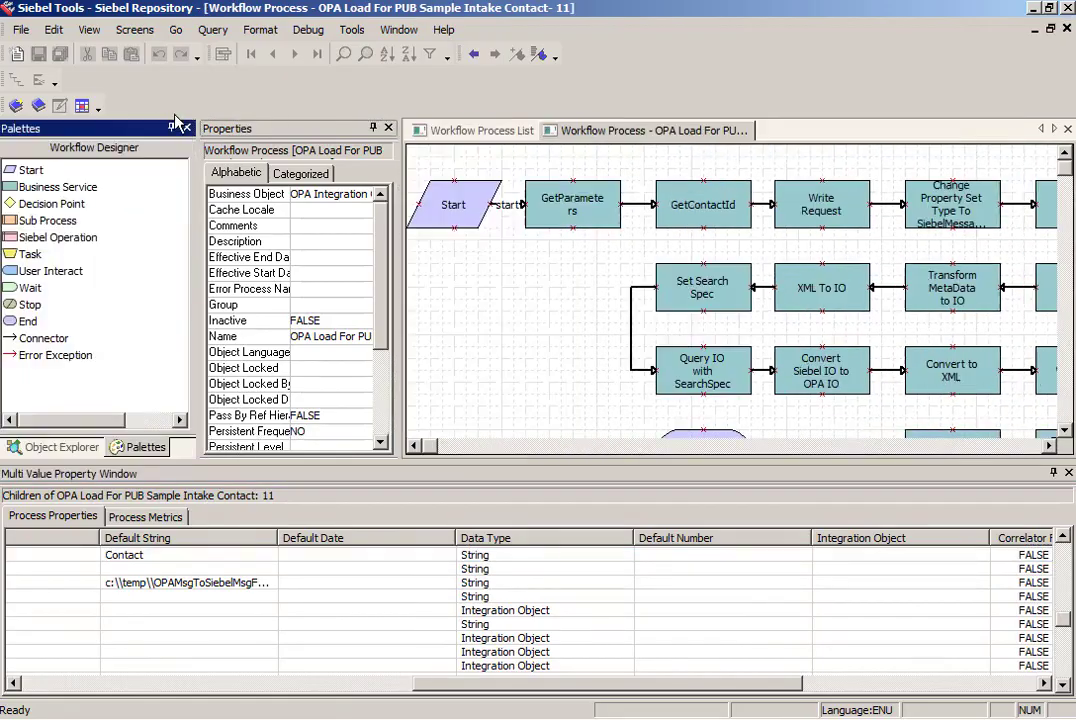
{"action": "left_click_drag", "start_coordinate": [82, 125], "coordinate": [82, 127]}
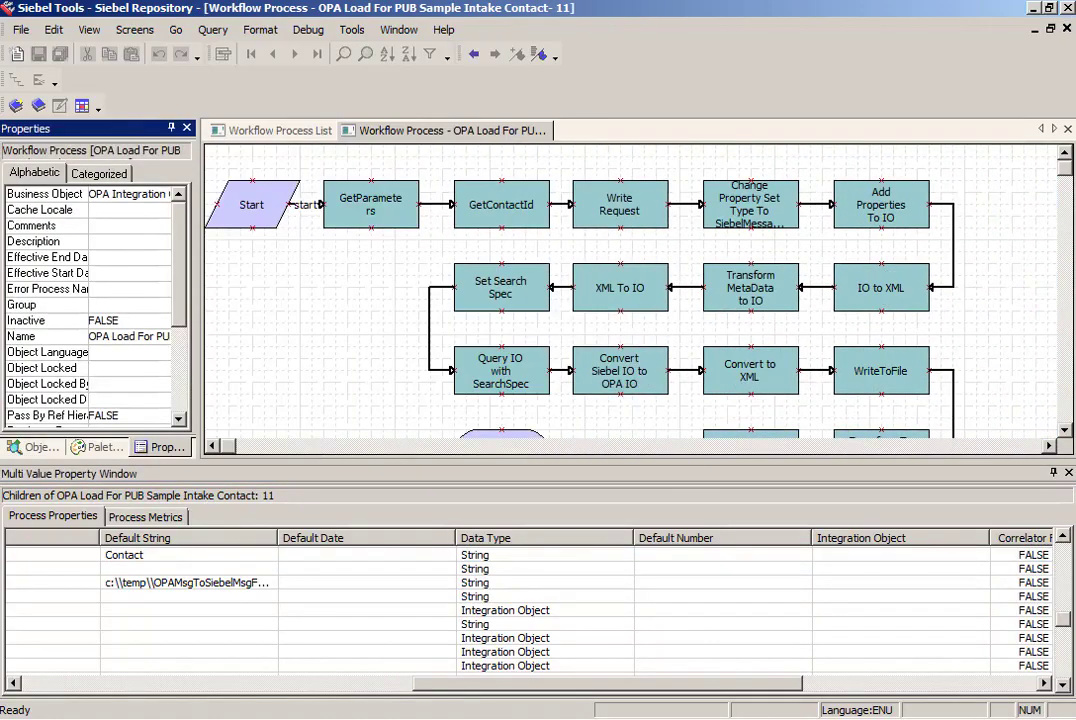
- Set the FileName input argument of the WriteToFile step to c:\temp\OutputOPA.xml and save the workflow
{"action": "left_click", "coordinate": [1064, 410]}
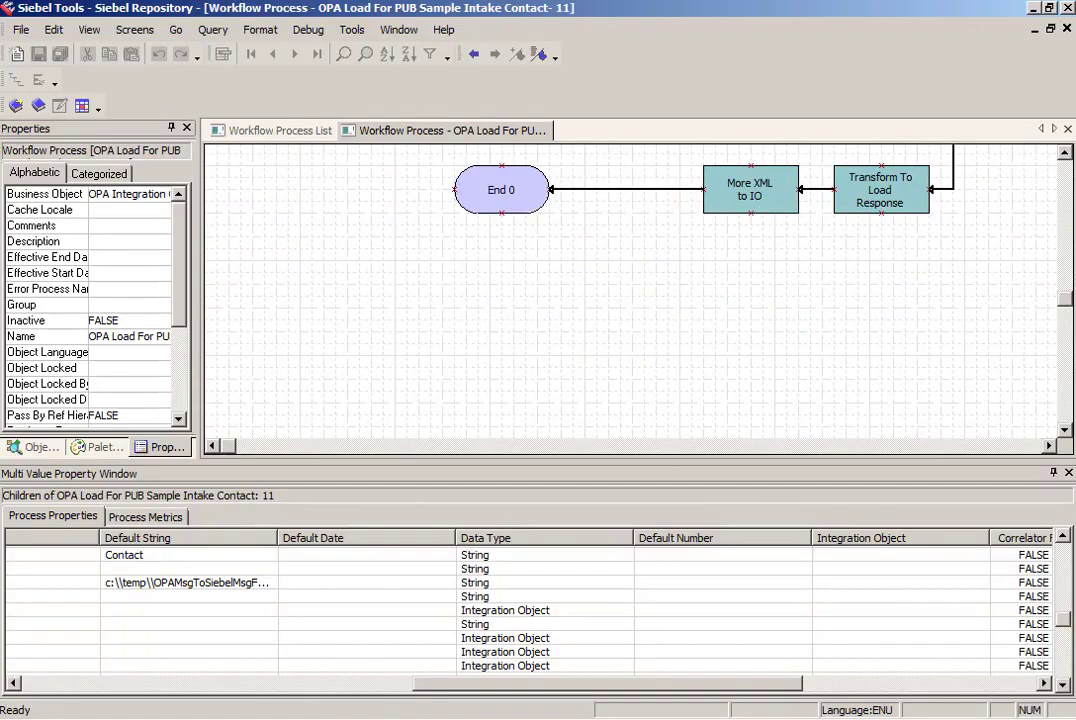
{"action": "scroll", "coordinate": [843, 257], "scroll_direction": "up", "scroll_amount": 4}
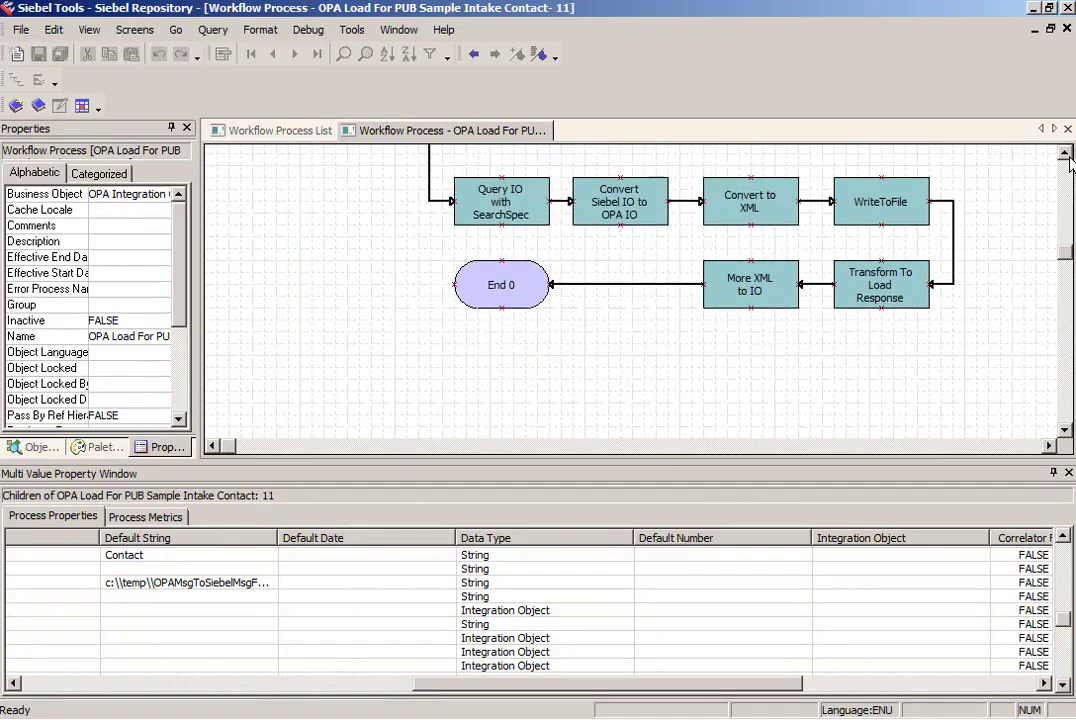
{"action": "left_click", "coordinate": [876, 235]}
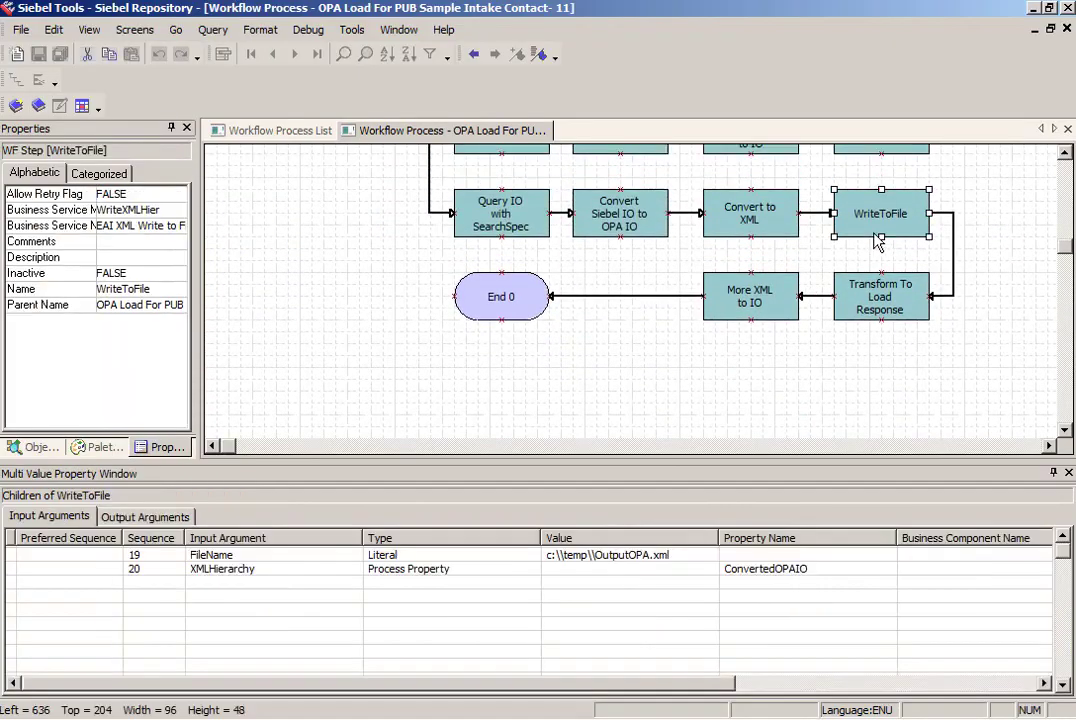
{"action": "left_click", "coordinate": [577, 558]}
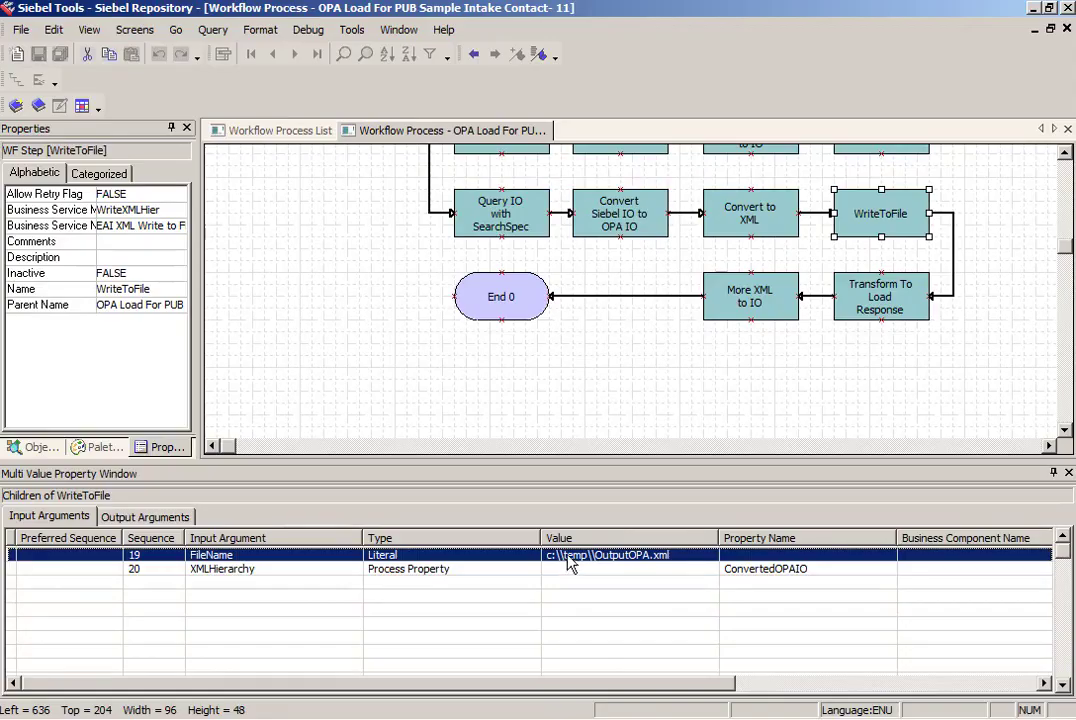
{"action": "left_click", "coordinate": [580, 557]}
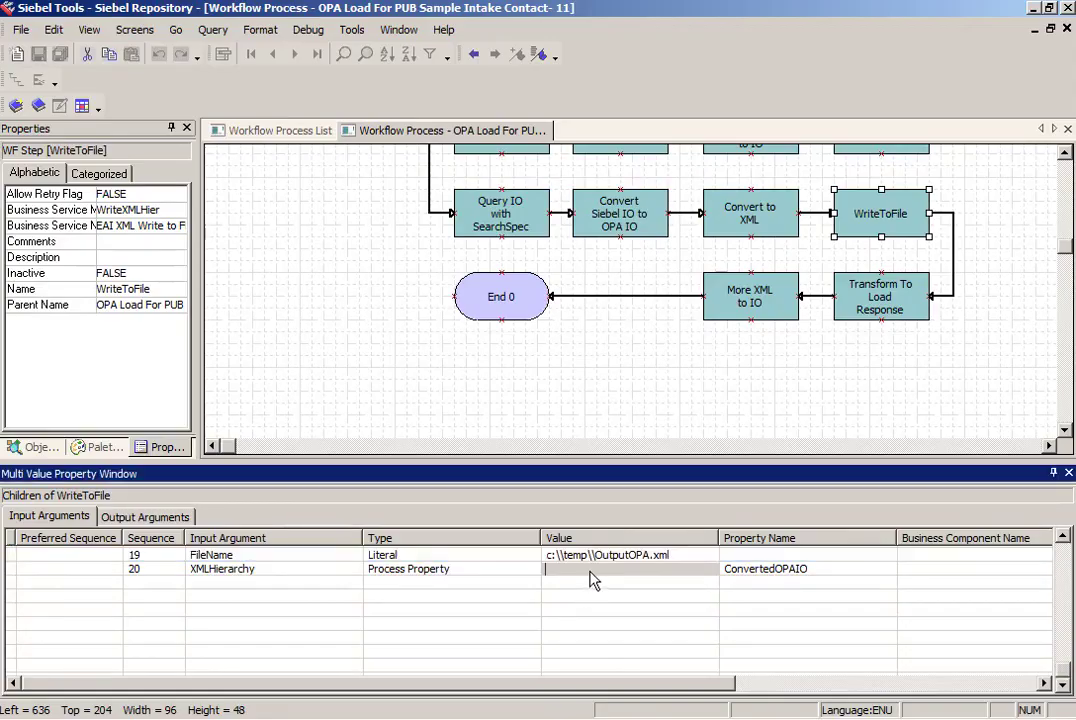
{"action": "left_click", "coordinate": [567, 557]}
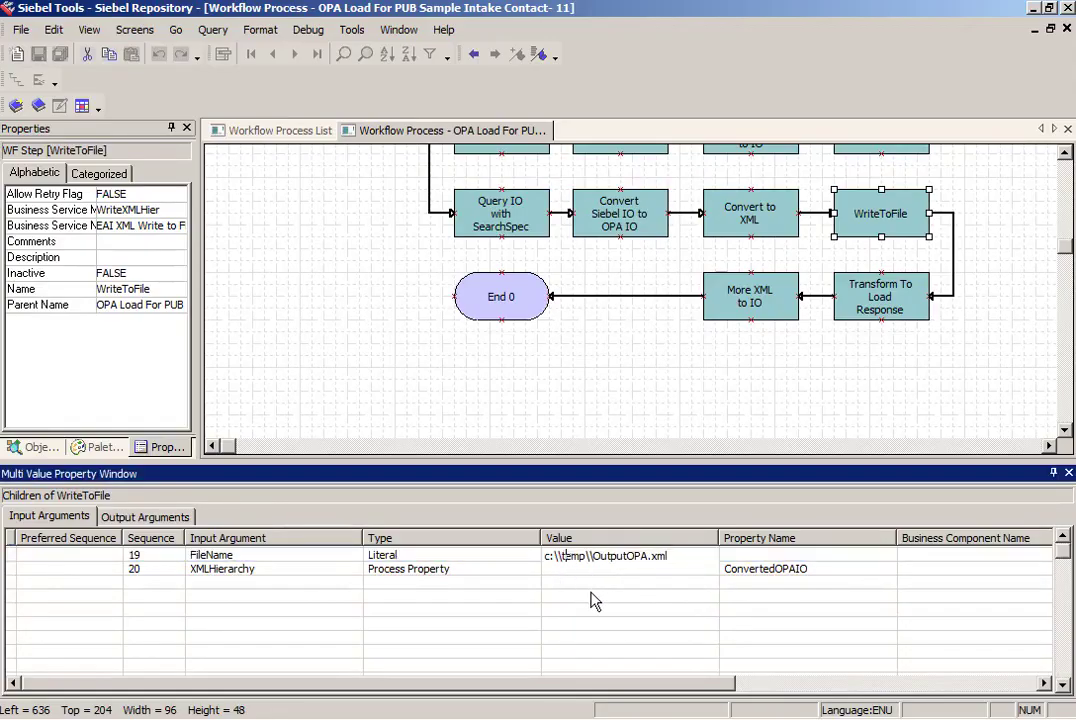
{"action": "key", "text": "BackSpace"}
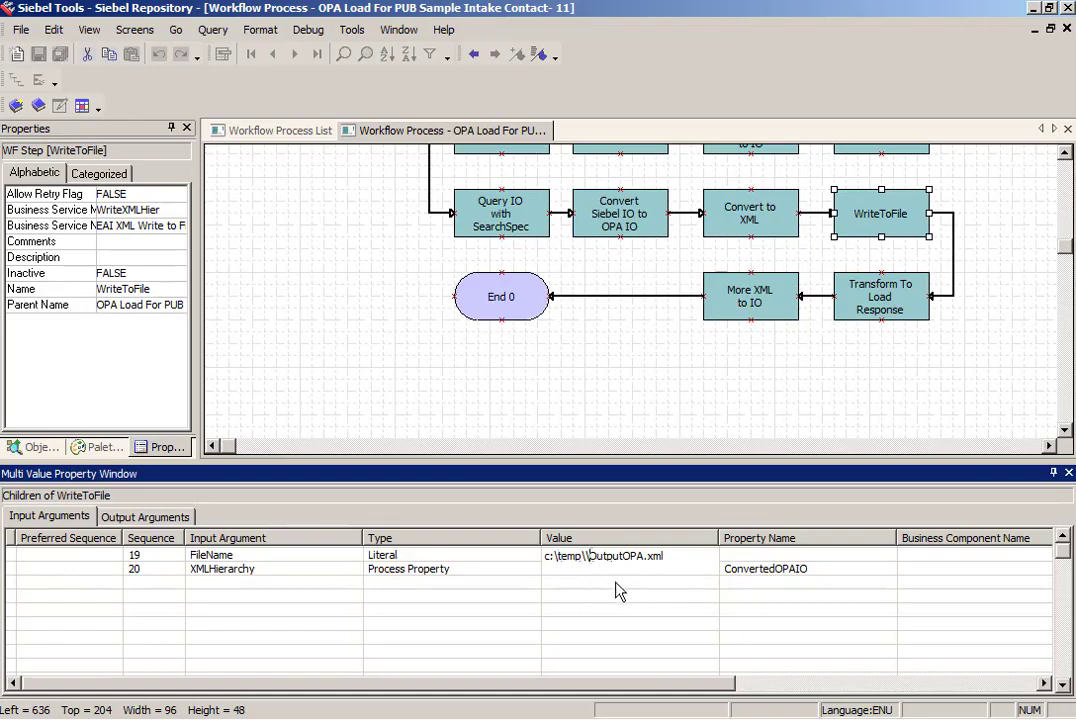
{"action": "key", "text": "BackSpace"}
{"action": "key", "text": "Return"}
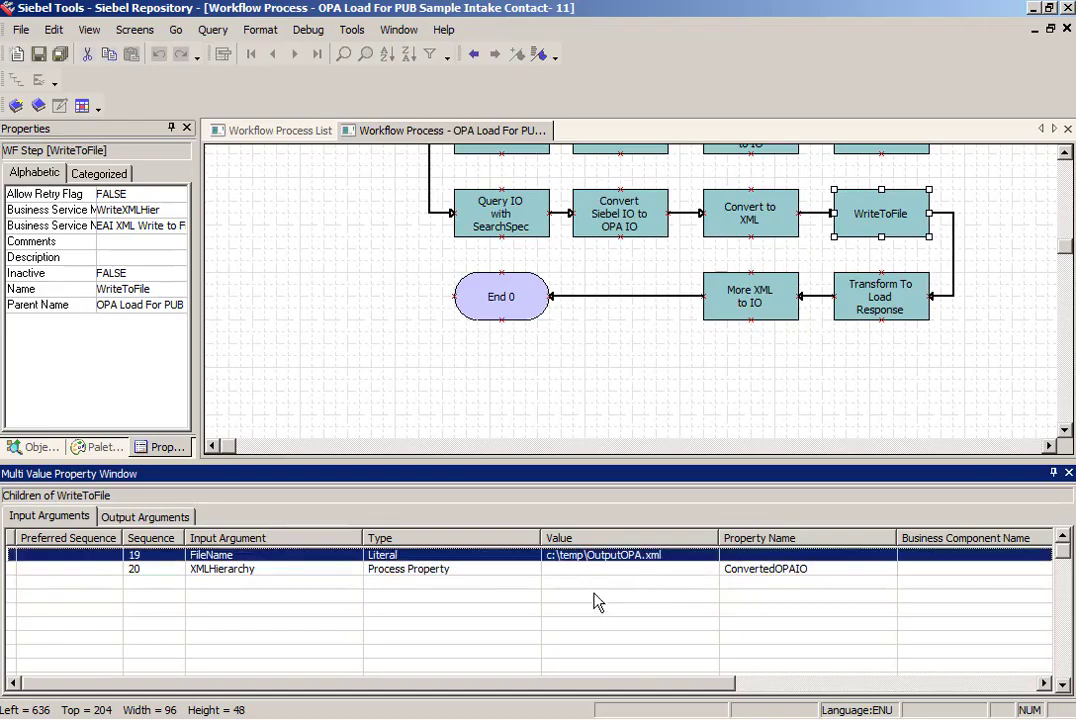
{"action": "left_click", "coordinate": [38, 54]}
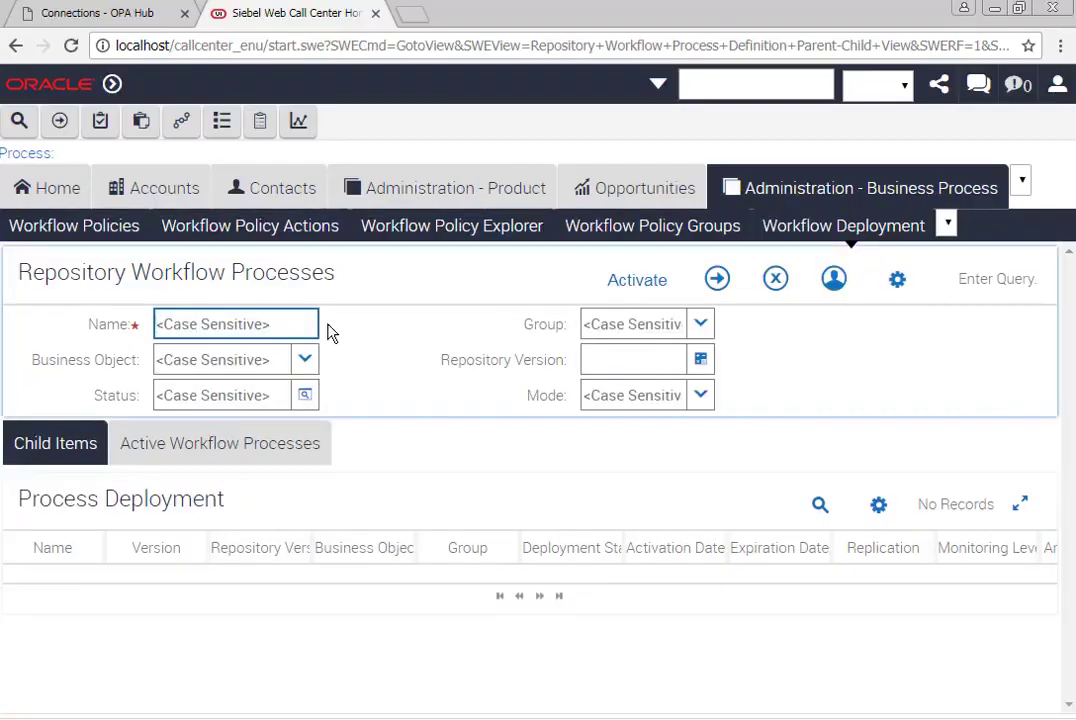
- In Siebel Call Center's Workflow Deployment view, query for the OPA Load workflow process and activate its version 11
{"action": "type", "text": "OPA Load"}
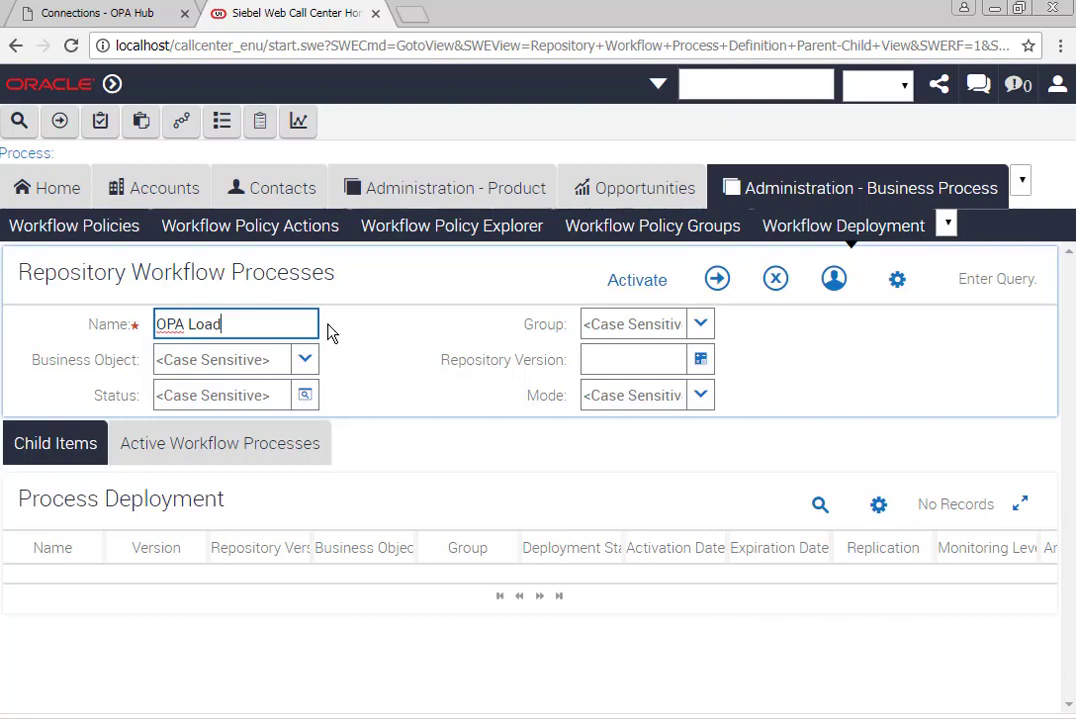
{"action": "key", "text": "Return"}
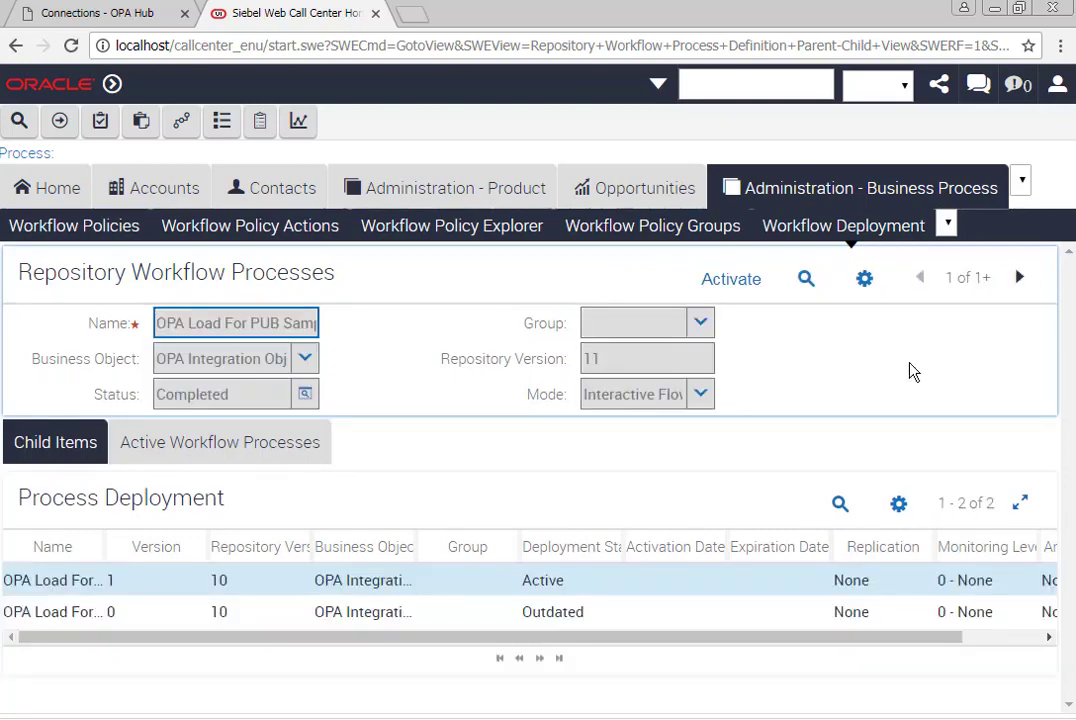
{"action": "left_click", "coordinate": [727, 286]}
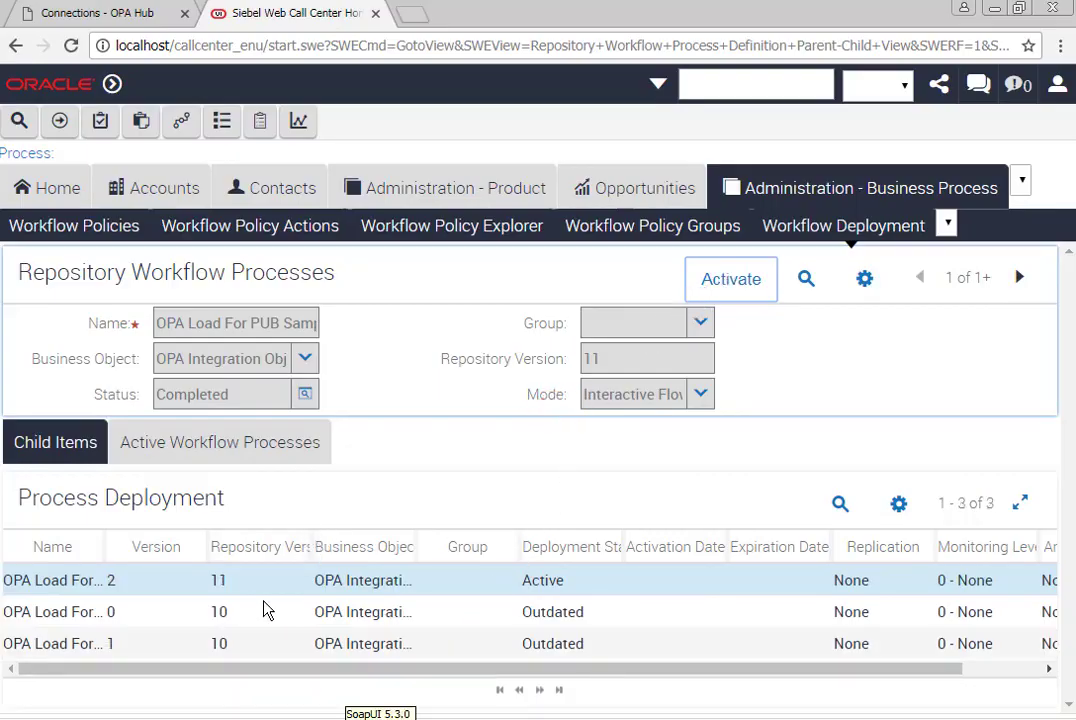
- Open the Inbound Web Services view of Administration - Web Services from the site map
{"action": "left_click", "coordinate": [1022, 181]}
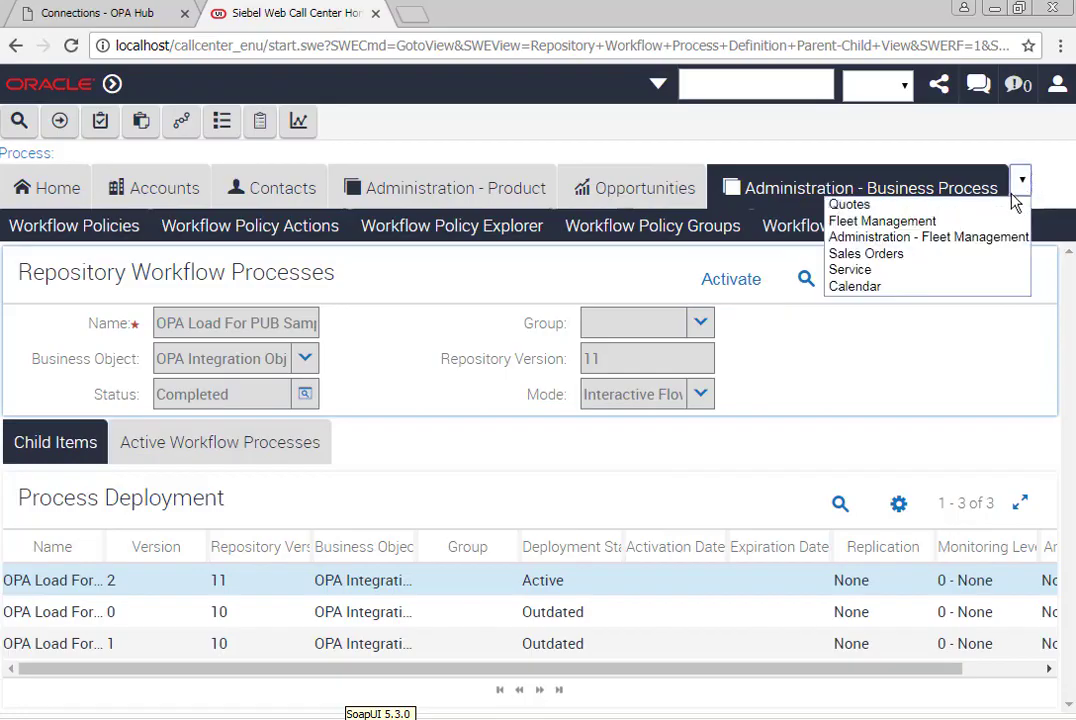
{"action": "left_click", "coordinate": [181, 121]}
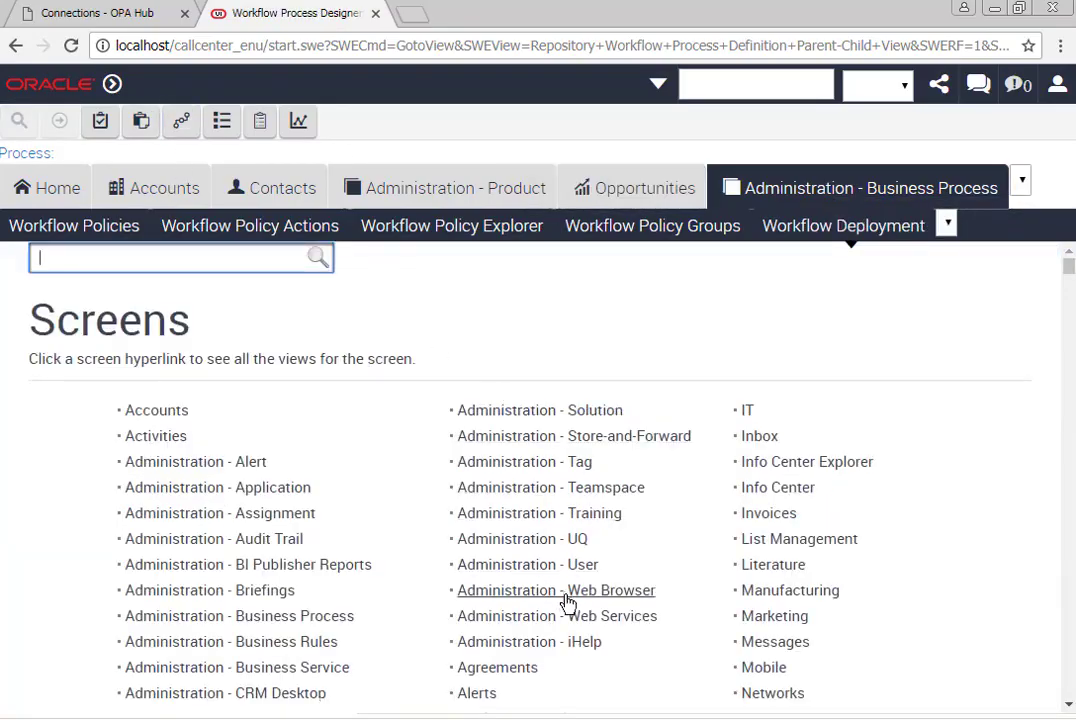
{"action": "left_click", "coordinate": [573, 624]}
{"action": "left_click", "coordinate": [209, 309]}
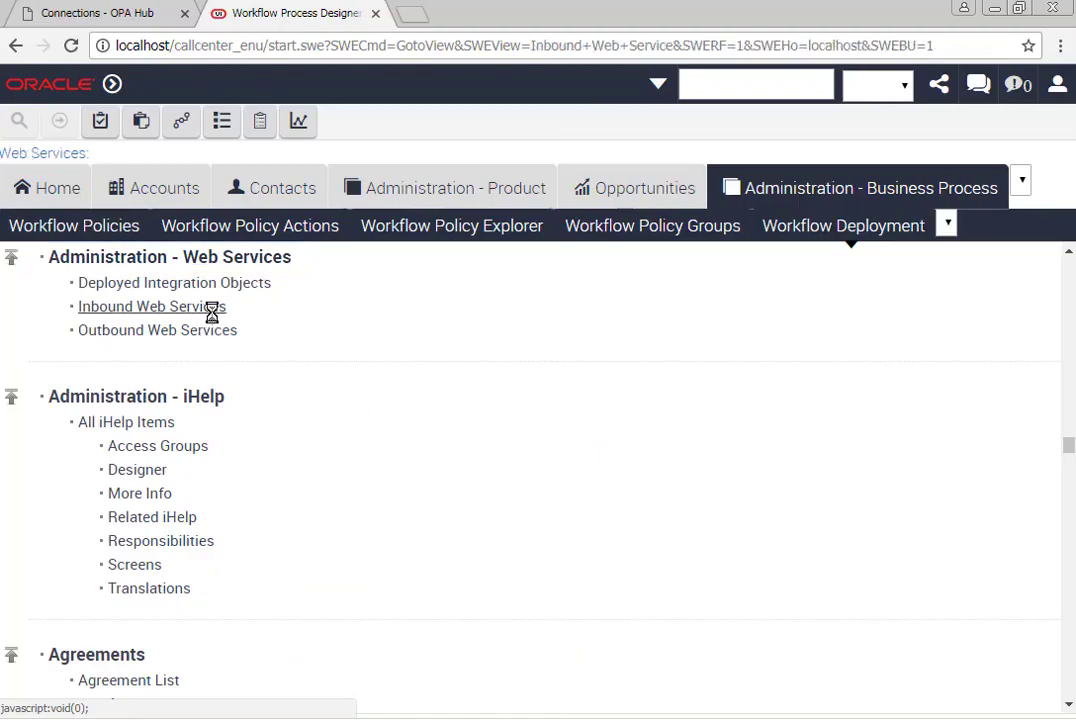
- Query the inbound web services for names matching OPA*
{"action": "left_click", "coordinate": [852, 280]}
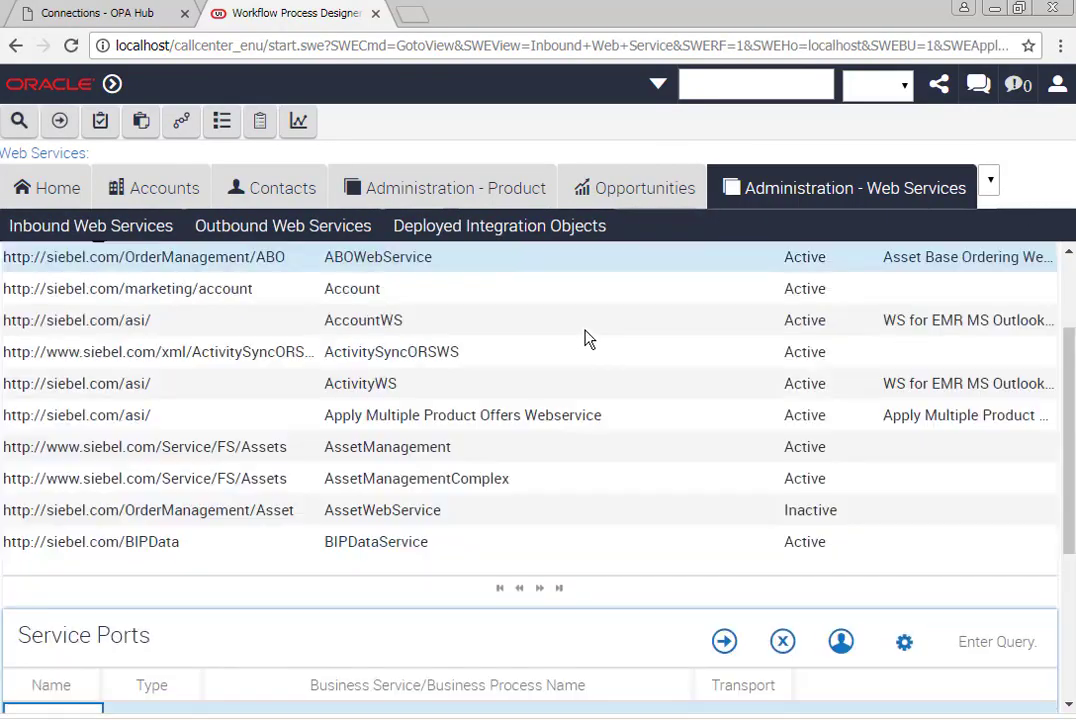
{"action": "scroll", "coordinate": [790, 281], "scroll_direction": "up", "scroll_amount": 2}
{"action": "left_click", "coordinate": [846, 279]}
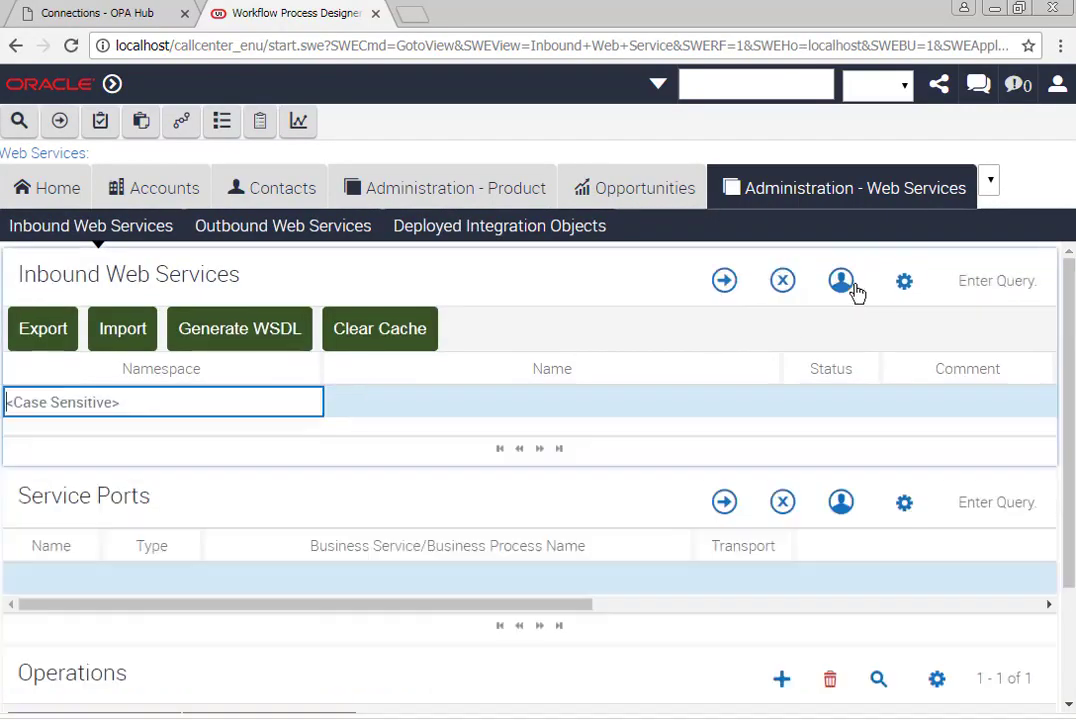
{"action": "left_click", "coordinate": [531, 401]}
{"action": "type", "text": "OPA*"}
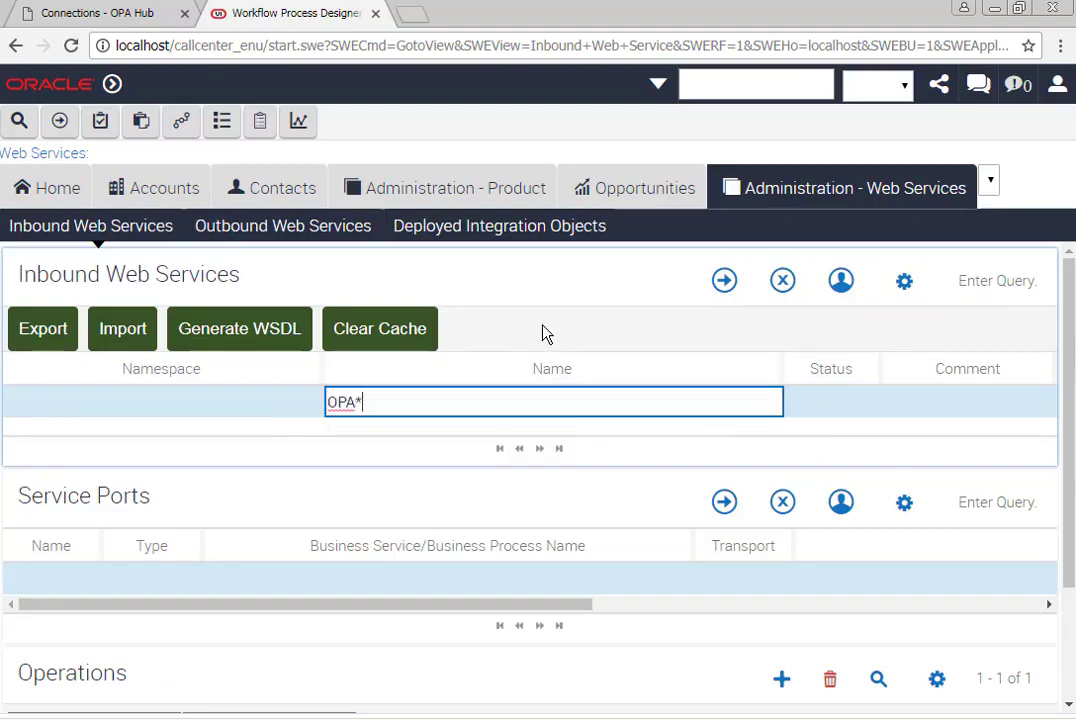
{"action": "key", "text": "Return"}
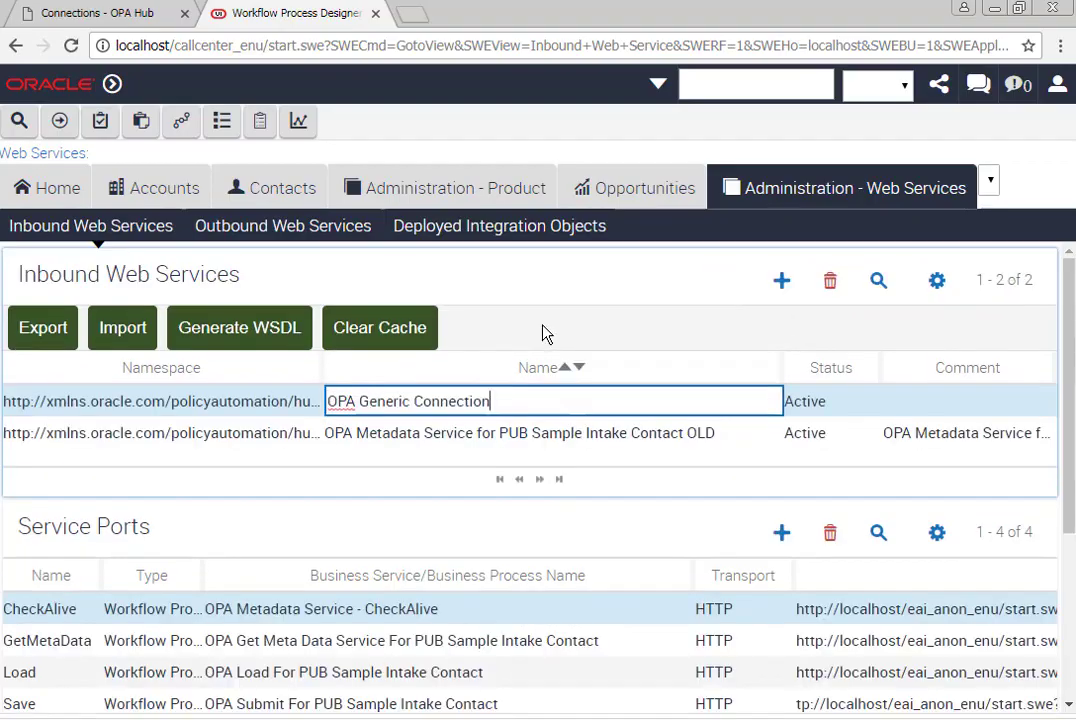
- Clear the inbound web services cache and switch to SoapUI
{"action": "left_click", "coordinate": [378, 328]}
{"action": "left_click", "coordinate": [383, 718]}
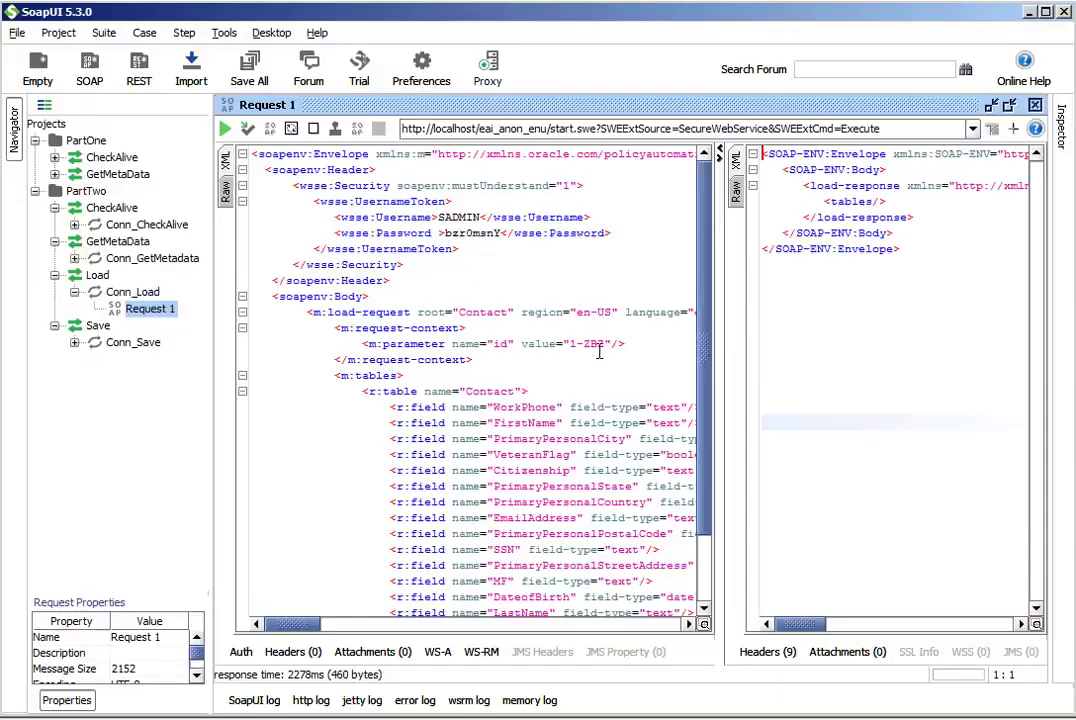
- Set the id parameter of the Conn_Load request to 0-1, submit the request and view the returned contact fields
{"action": "double_click", "coordinate": [600, 344]}
{"action": "key", "text": "BackSpace"}
{"action": "key", "text": "BackSpace"}
{"action": "key", "text": "BackSpace"}
{"action": "type", "text": "0-1"}
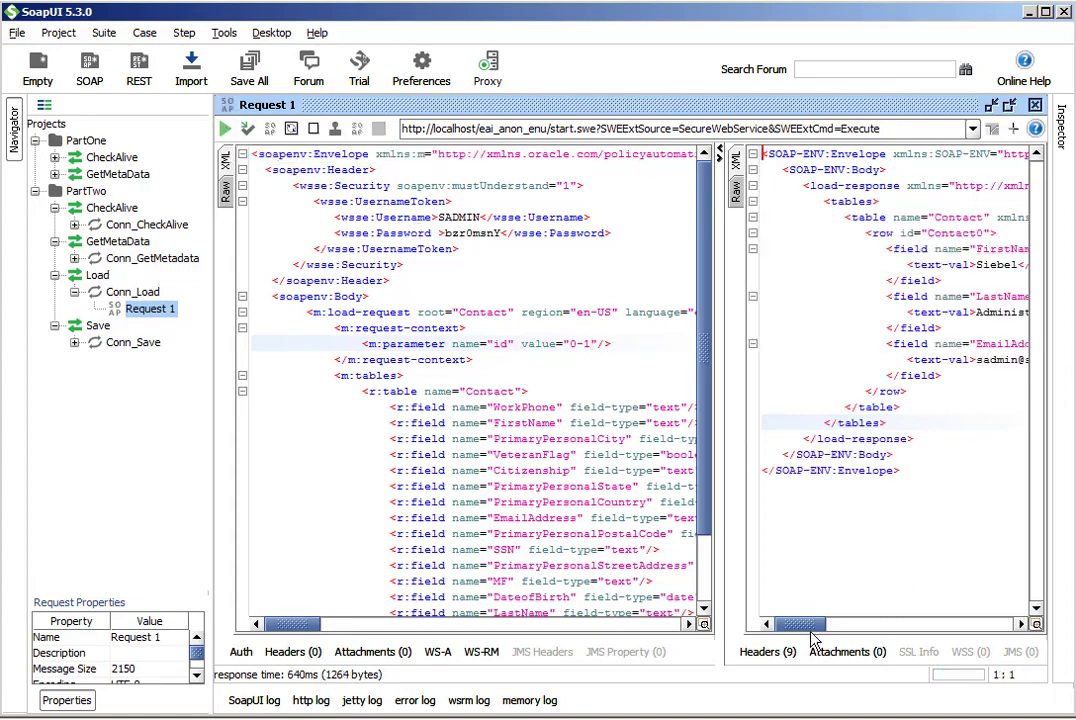
{"action": "left_click_drag", "start_coordinate": [800, 625], "coordinate": [858, 630]}
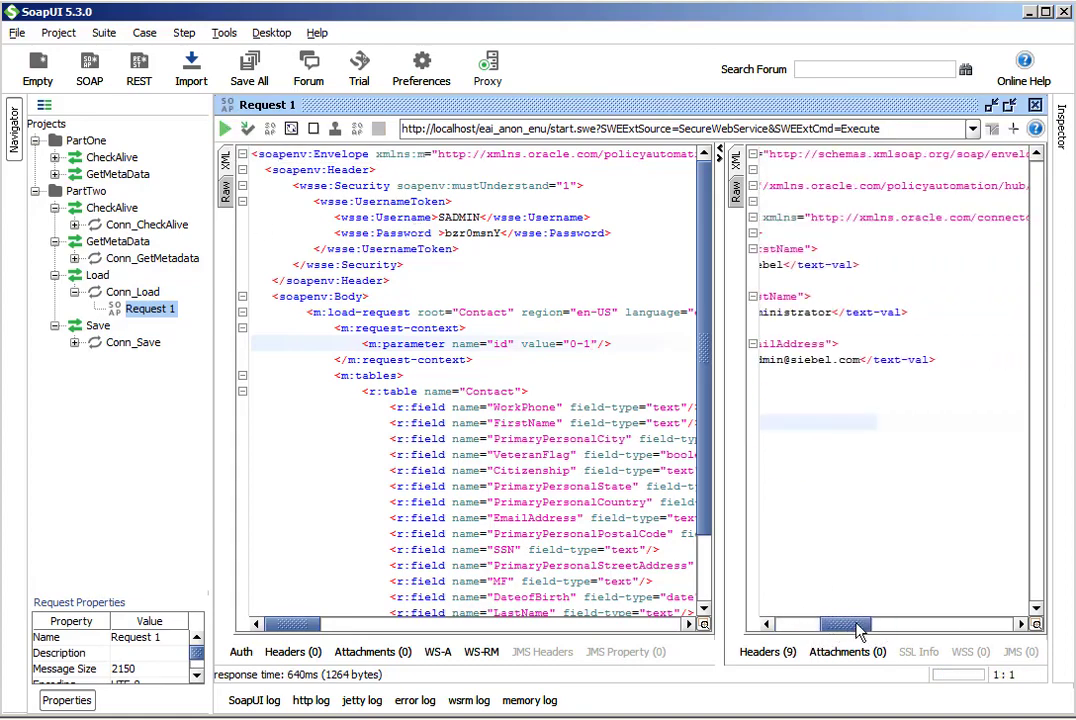
- Check the LoadRequestPW.xml and OutputOPA.xml files in C:\temp, and return to SoapUI to review the load request and response
{"action": "left_click", "coordinate": [200, 718]}
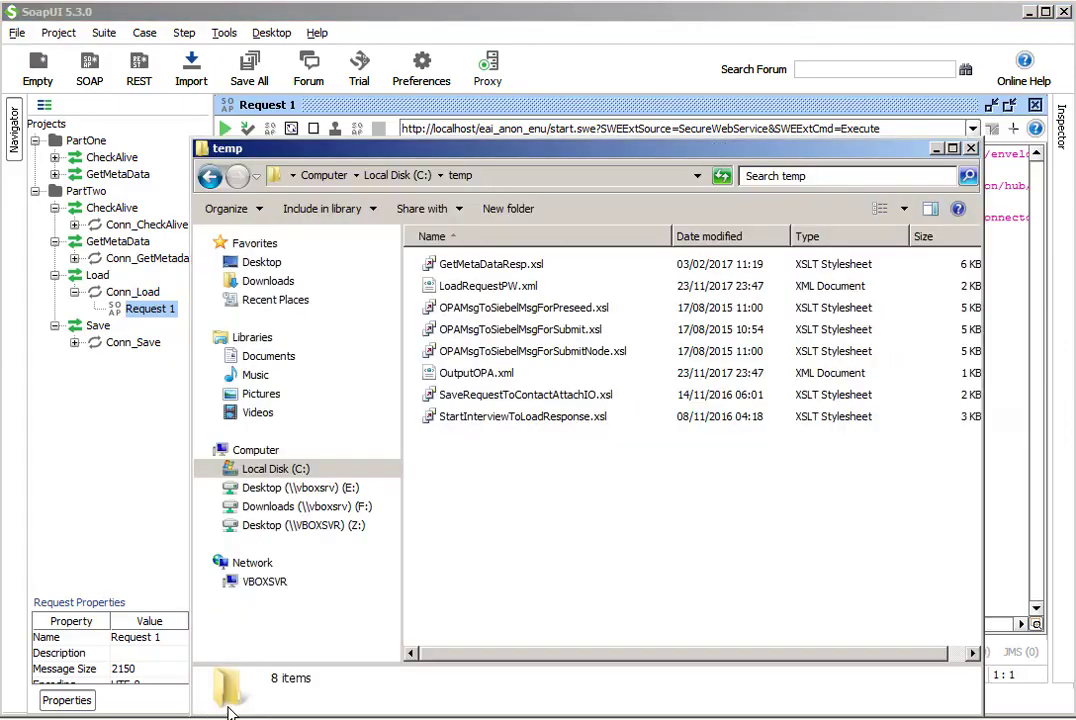
{"action": "left_click", "coordinate": [520, 288]}
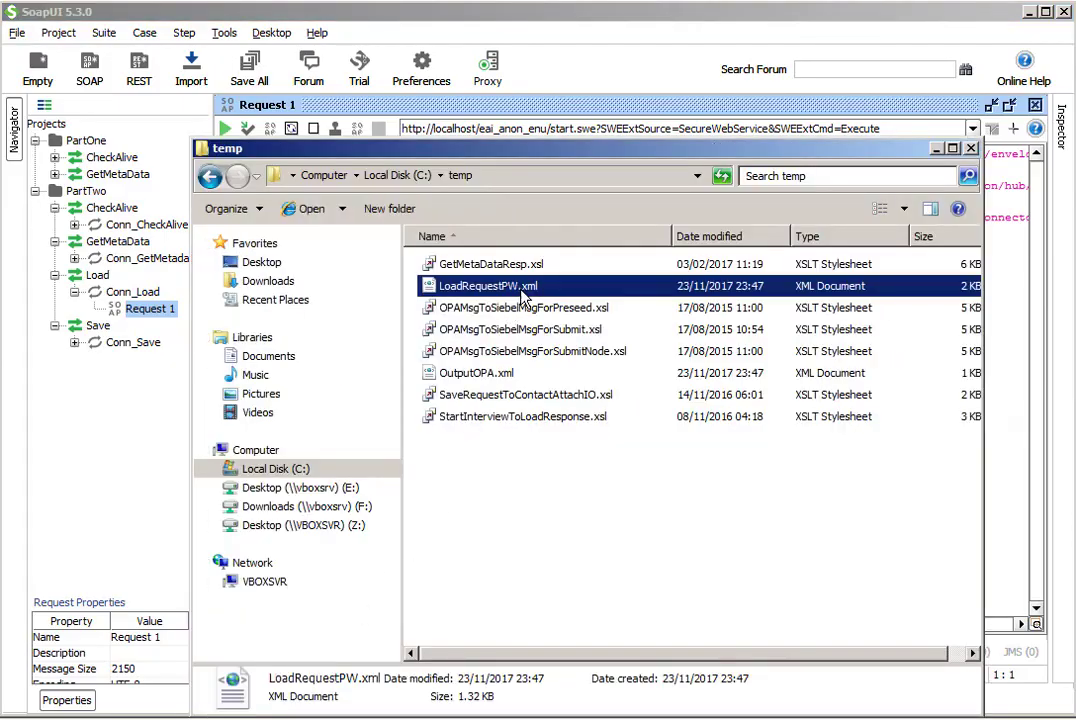
{"action": "left_click", "coordinate": [486, 376]}
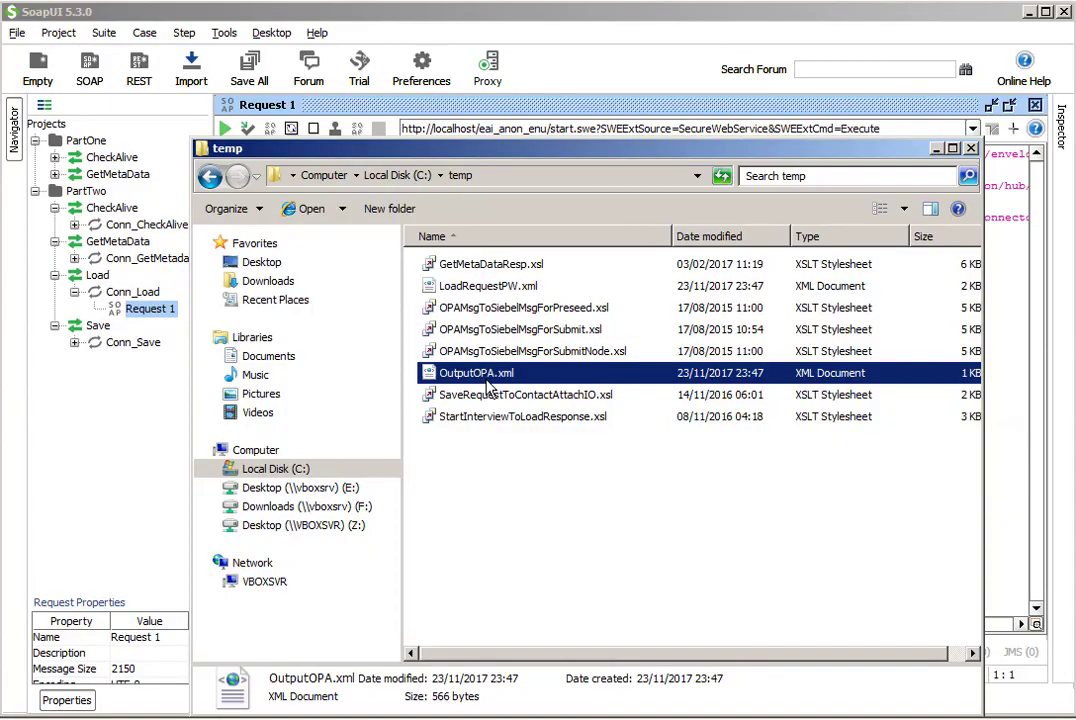
{"action": "left_click", "coordinate": [672, 45]}
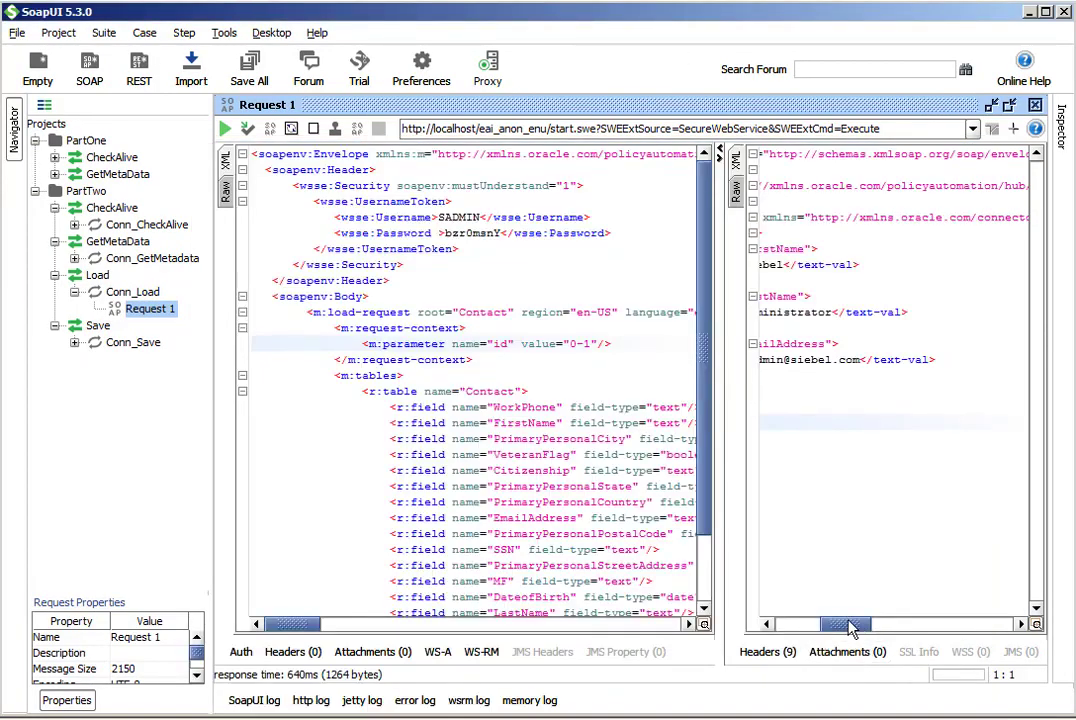
{"action": "left_click_drag", "start_coordinate": [840, 626], "coordinate": [778, 630]}
{"action": "scroll", "coordinate": [695, 440], "scroll_direction": "down", "scroll_amount": 3}
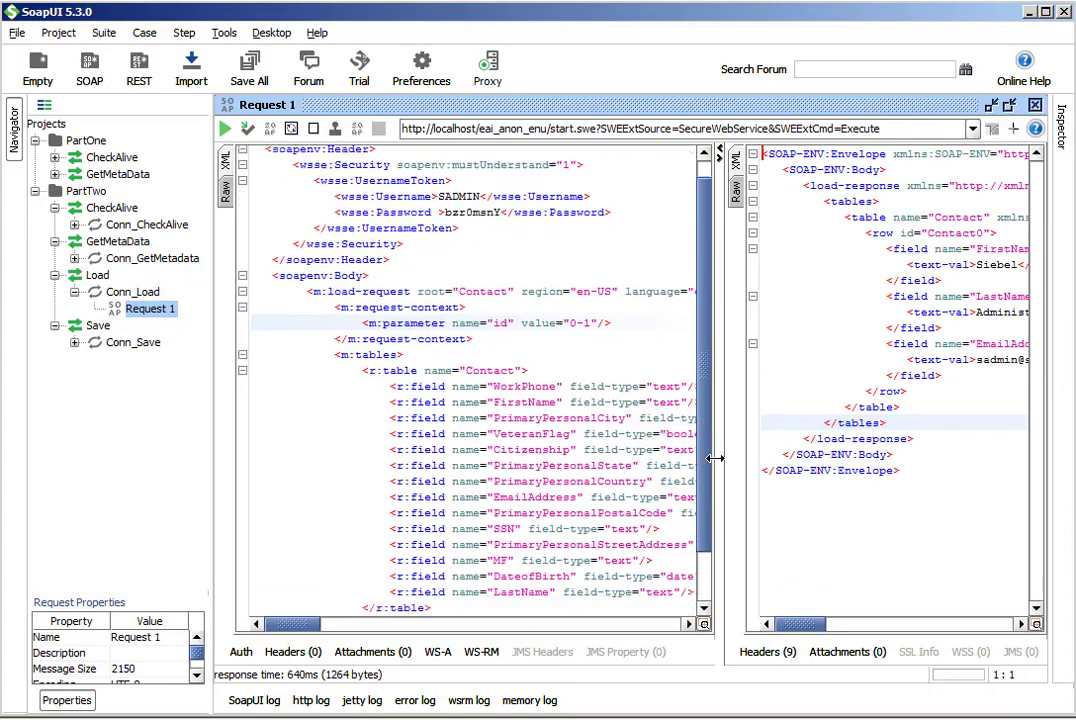
- Open Request 1 of Conn_Save under the Save interface, submit it and view the save response
{"action": "left_click", "coordinate": [74, 342]}
{"action": "double_click", "coordinate": [147, 362]}
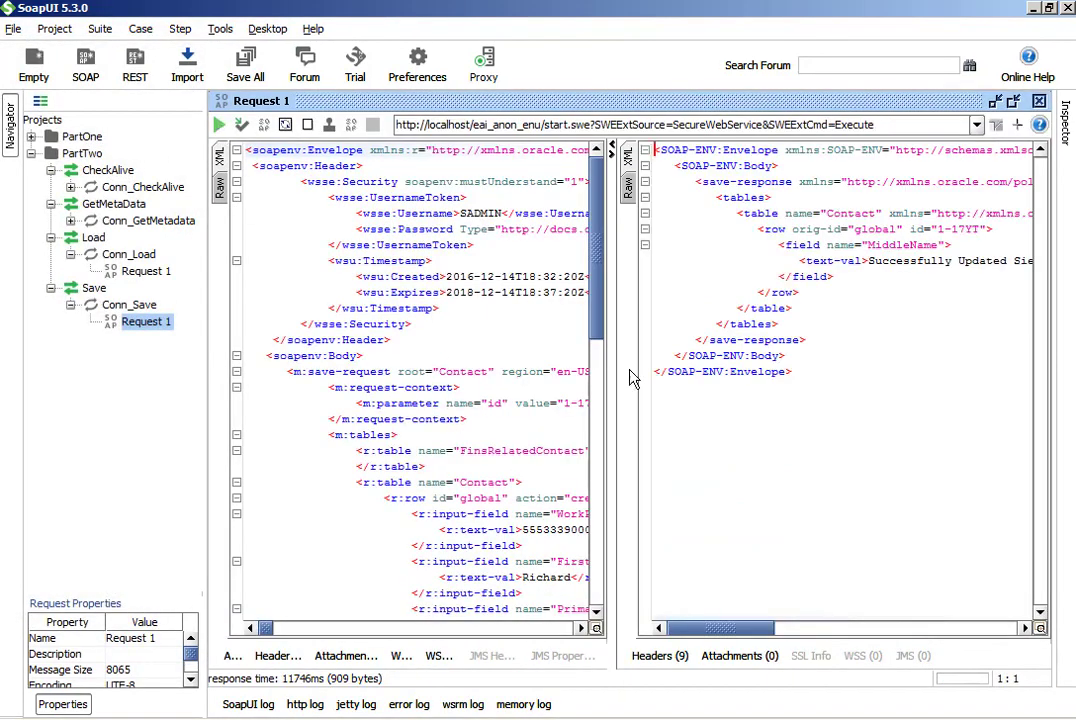
{"action": "mouse_move", "coordinate": [742, 628]}
{"action": "left_mouse_down"}
{"action": "mouse_move", "coordinate": [813, 617]}
{"action": "mouse_move", "coordinate": [748, 618]}
{"action": "left_mouse_up"}
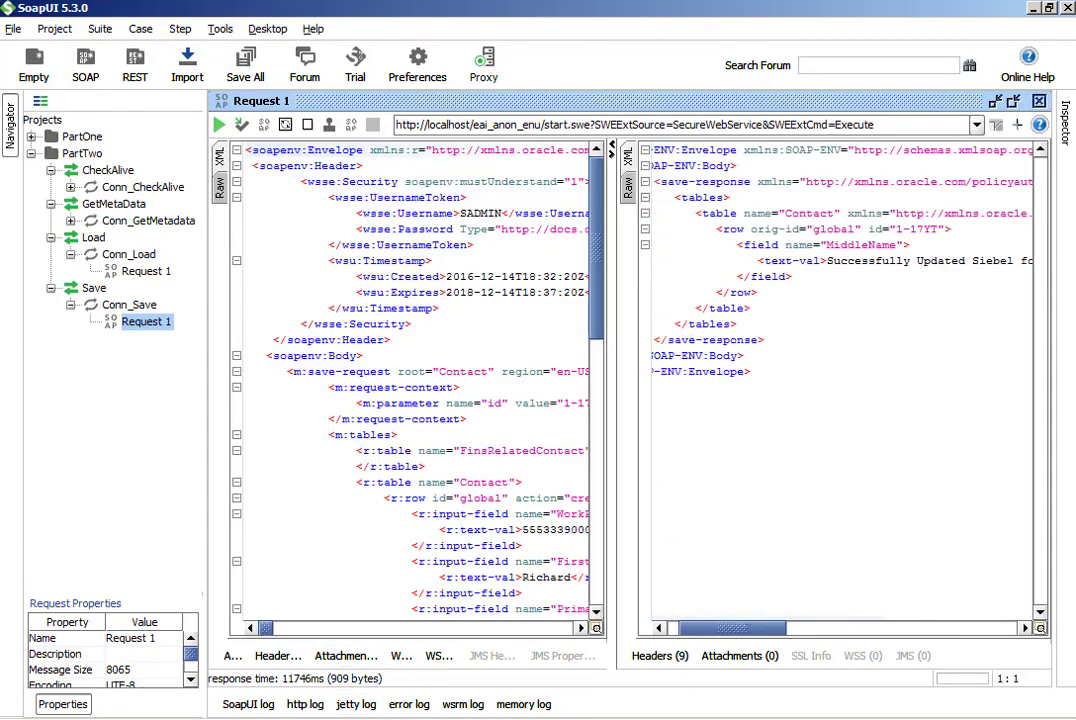
- Switch to Siebel Tools and query the workflow processes for names matching OPA Submit*
{"action": "key", "text": "alt+Tab"}
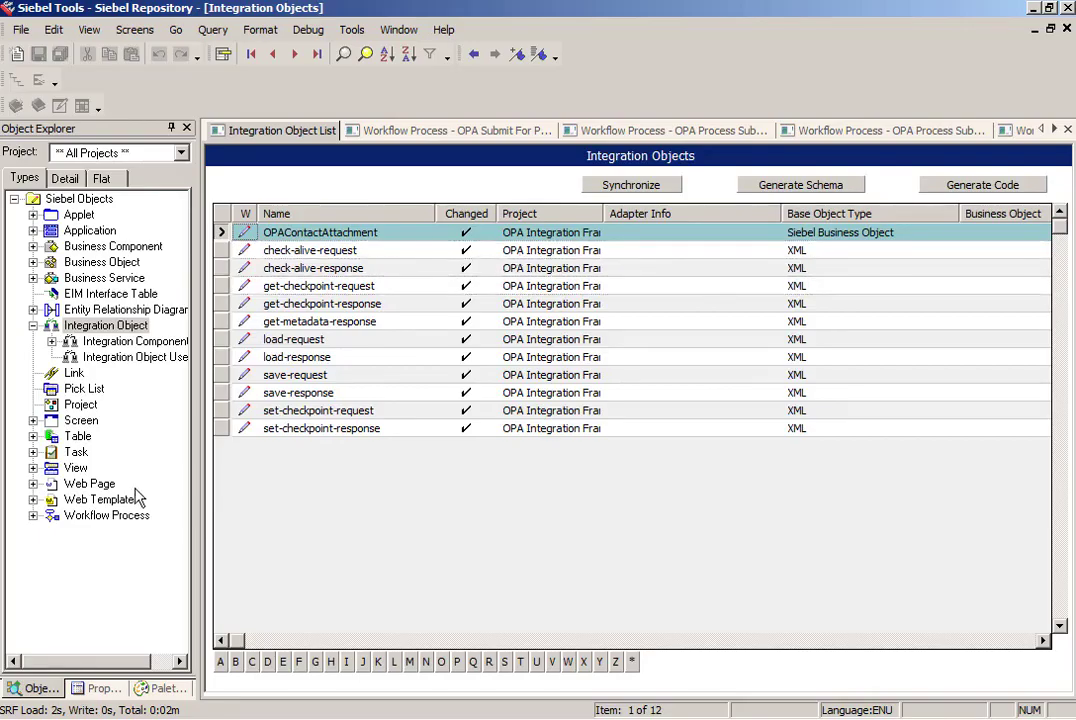
{"action": "left_click", "coordinate": [105, 515]}
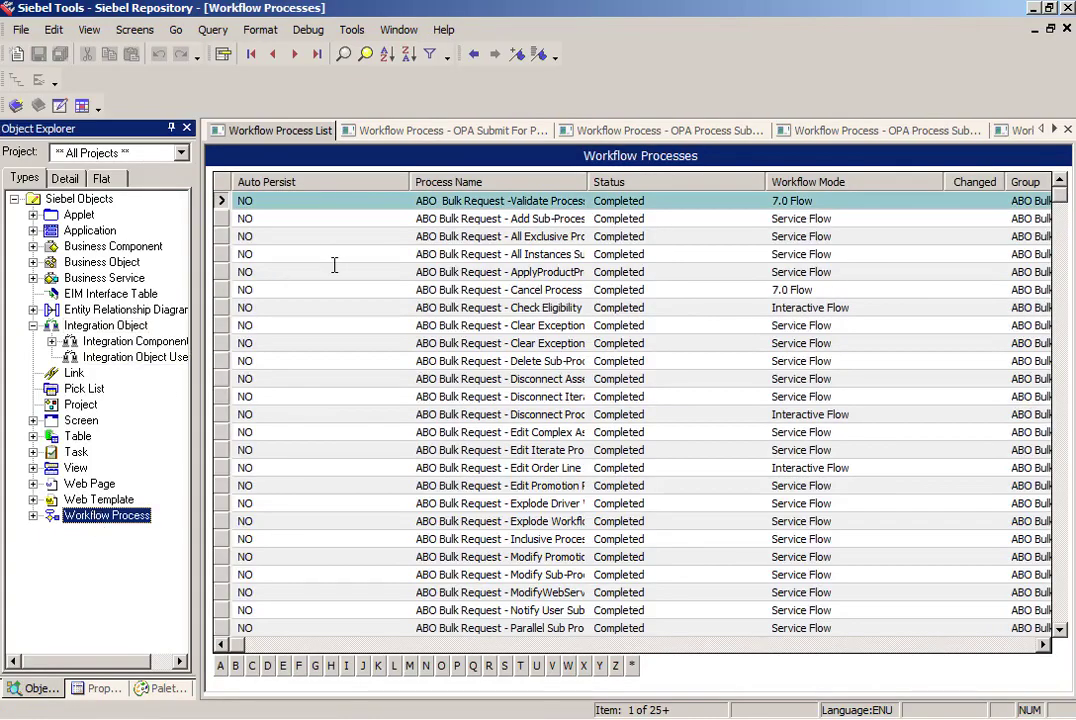
{"action": "key", "text": "ctrl+q"}
{"action": "left_click", "coordinate": [486, 199]}
{"action": "type", "text": "O"}
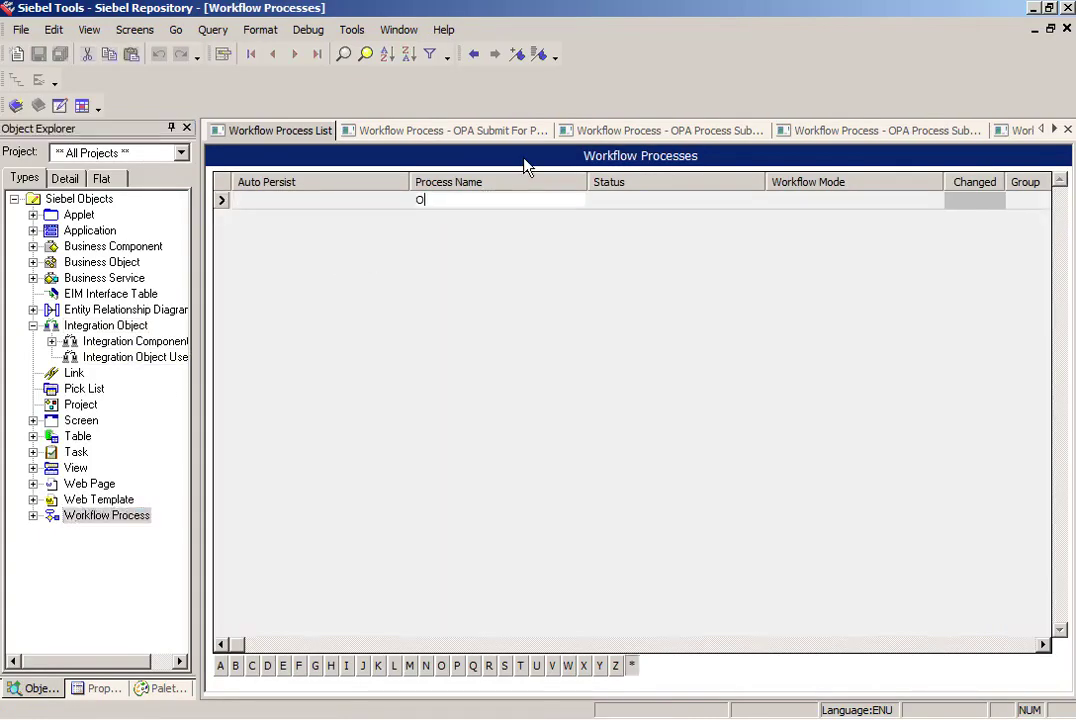
{"action": "type", "text": "PA Submit*"}
{"action": "key", "text": "Return"}
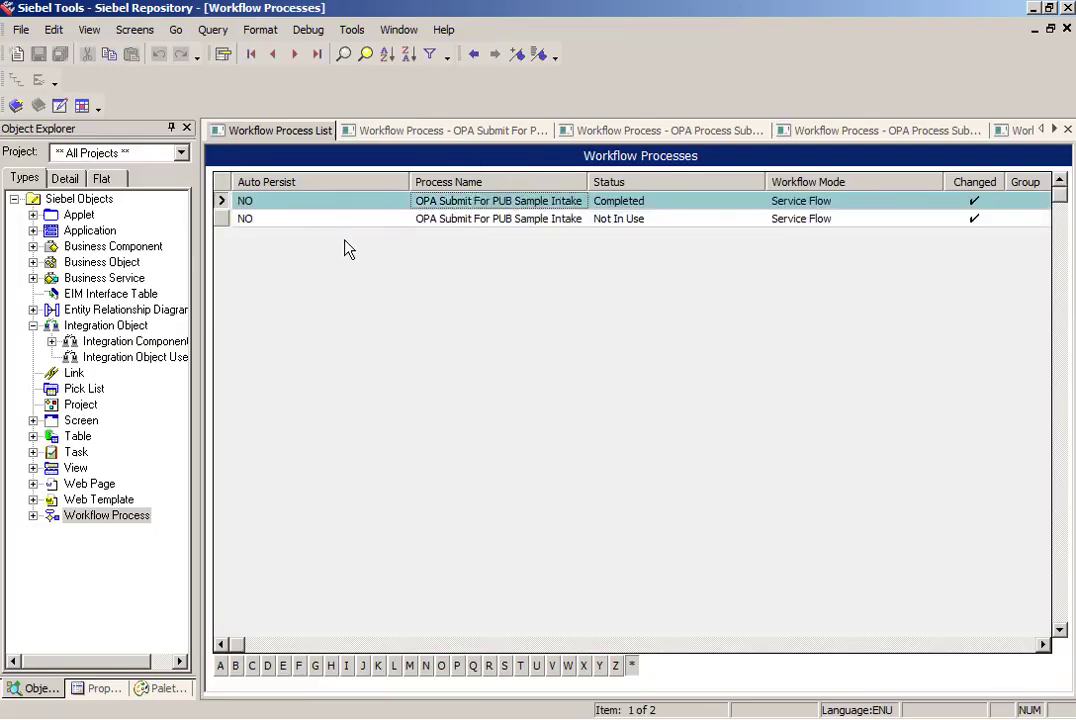
- Open the completed OPA Submit For PUB Sample Intake Contact workflow in the designer and examine the Update Contact step's input arguments
{"action": "right_click", "coordinate": [230, 208]}
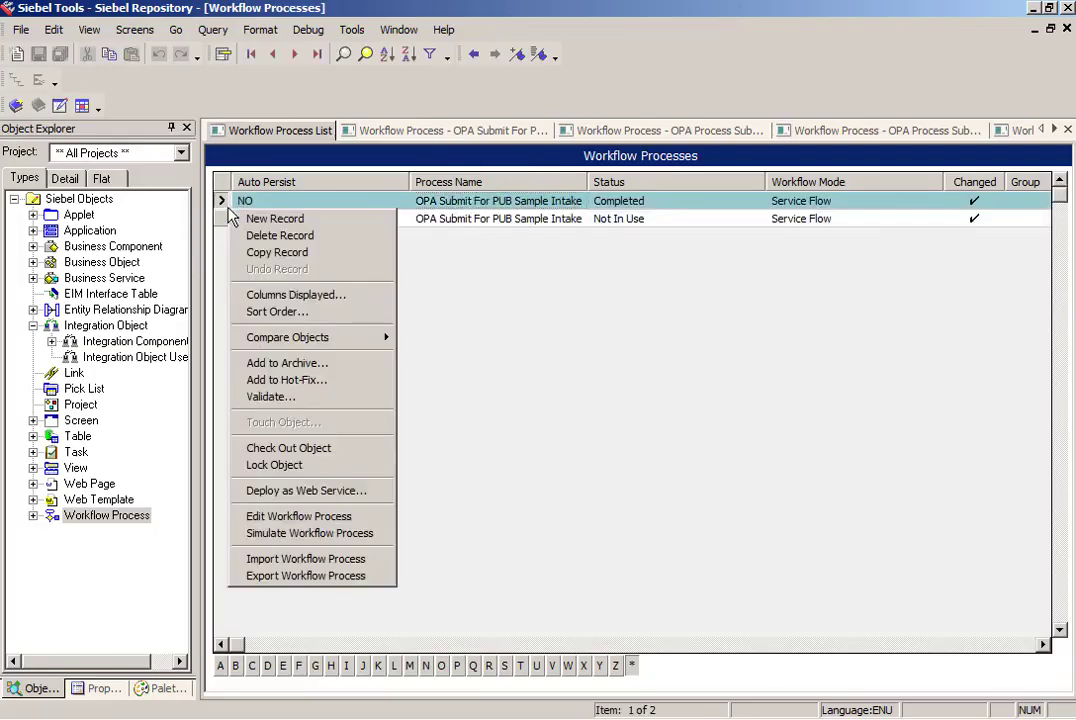
{"action": "left_click", "coordinate": [333, 517]}
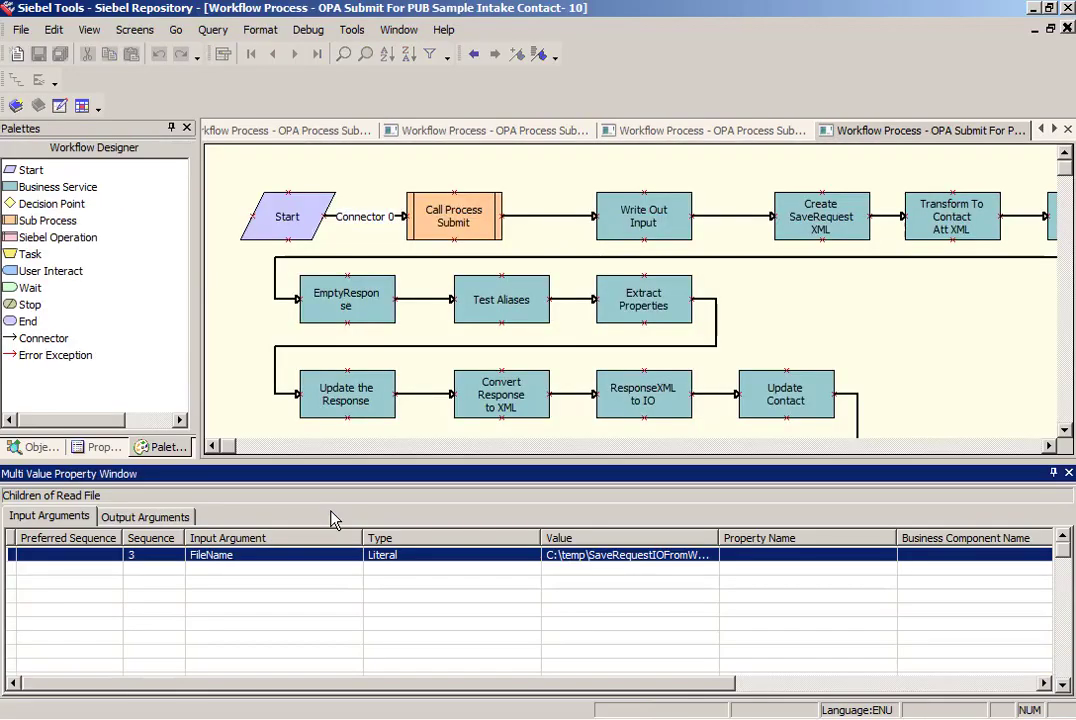
{"action": "left_click", "coordinate": [1063, 387]}
{"action": "scroll", "coordinate": [881, 180], "scroll_direction": "up", "scroll_amount": 4}
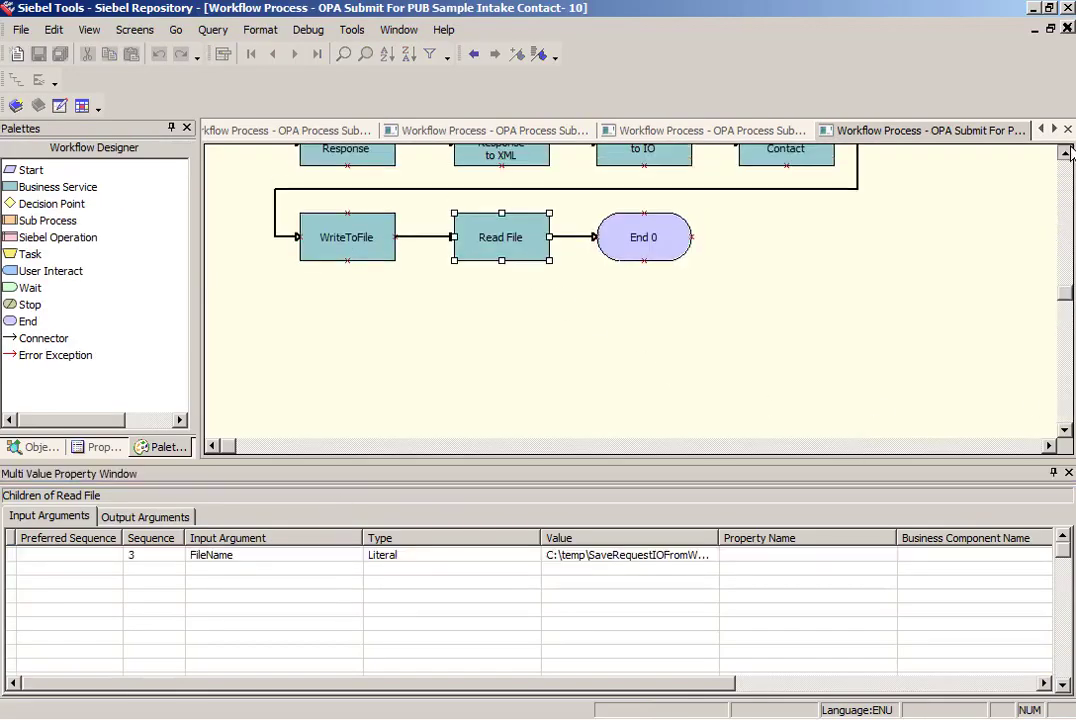
{"action": "left_click", "coordinate": [808, 227]}
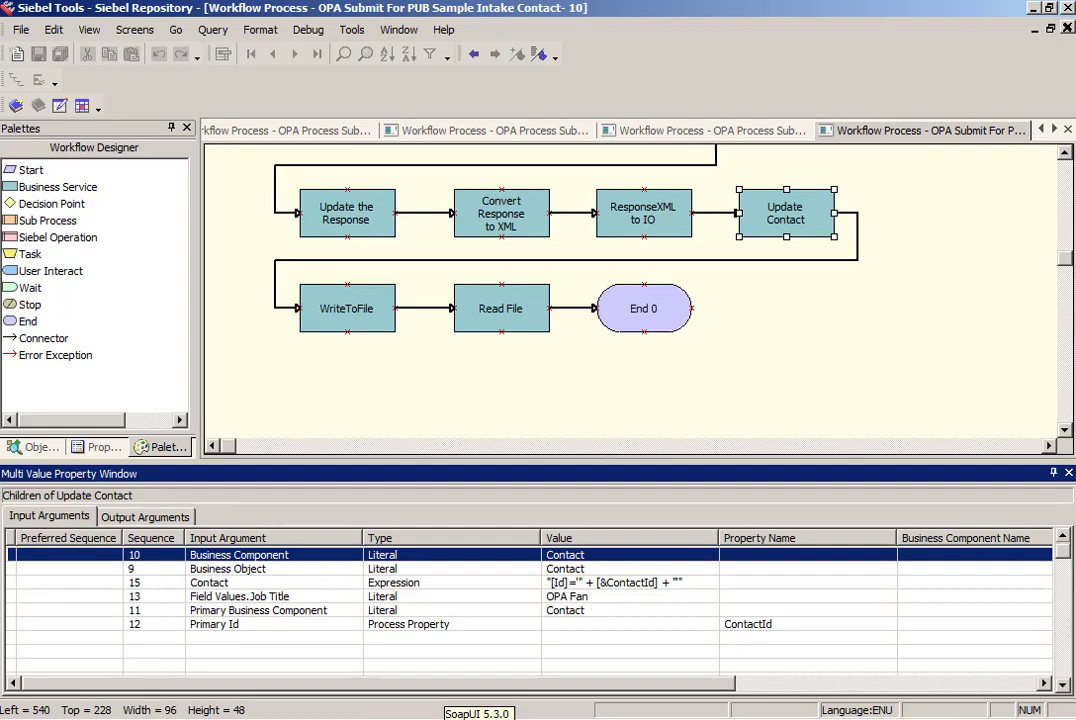
- Switch to Siebel Call Center in Chrome and reload localhost/callcenter_enu/start.swe to reach the home page
{"action": "mouse_move", "coordinate": [281, 703]}
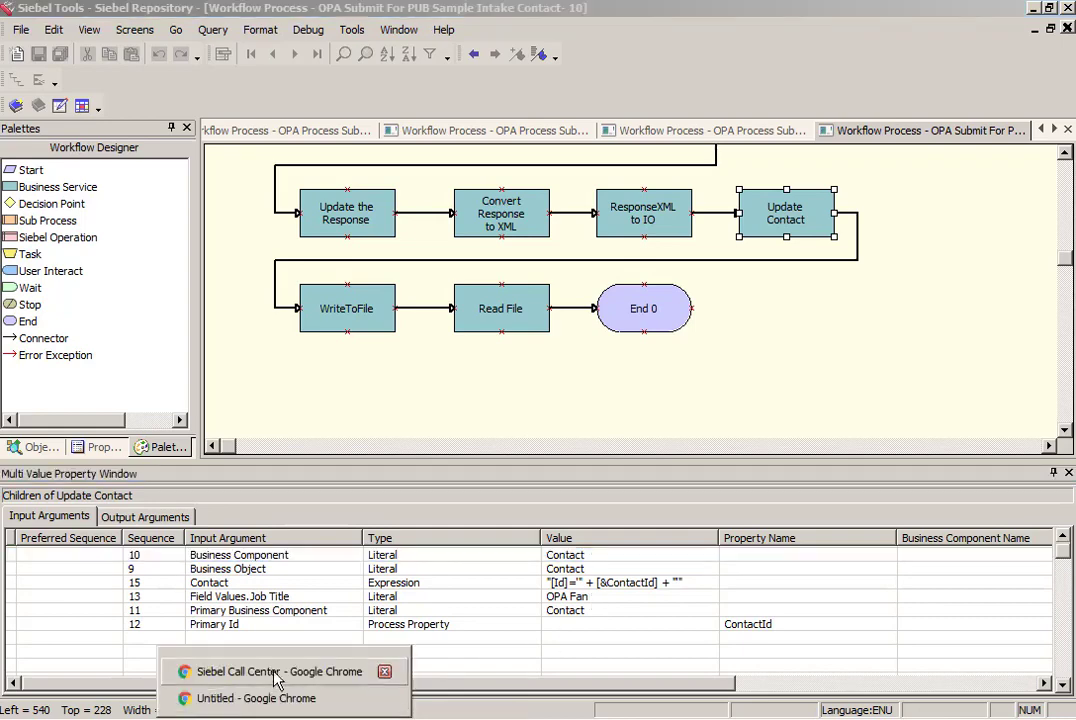
{"action": "left_click", "coordinate": [281, 666]}
{"action": "left_click", "coordinate": [545, 414]}
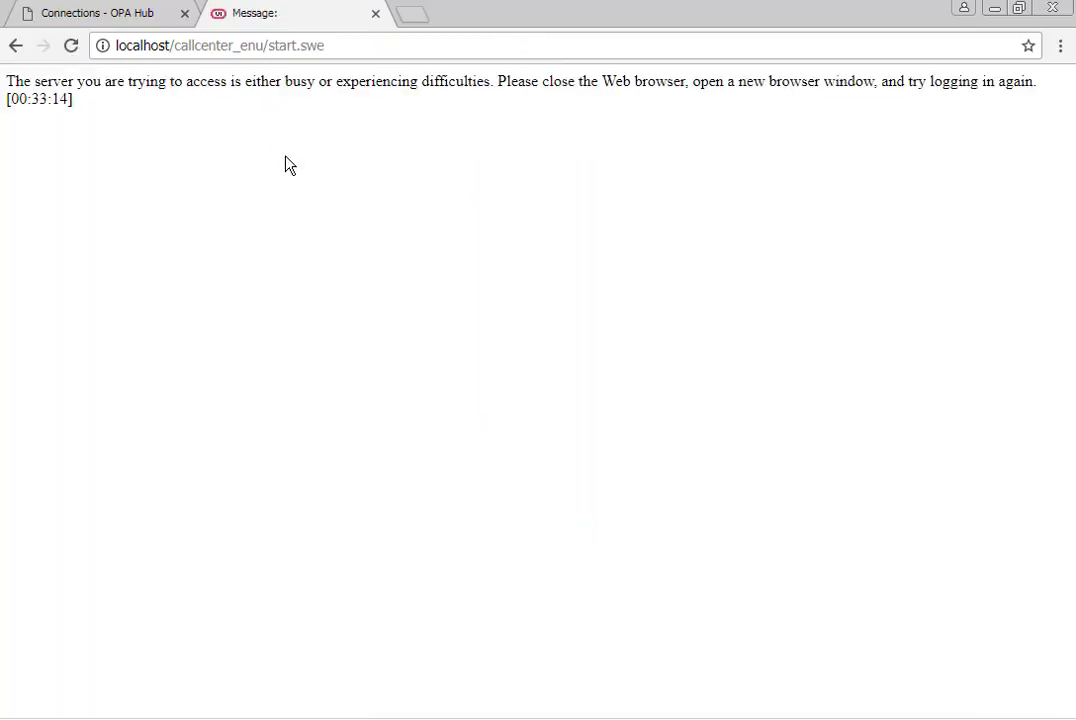
{"action": "left_click", "coordinate": [355, 47]}
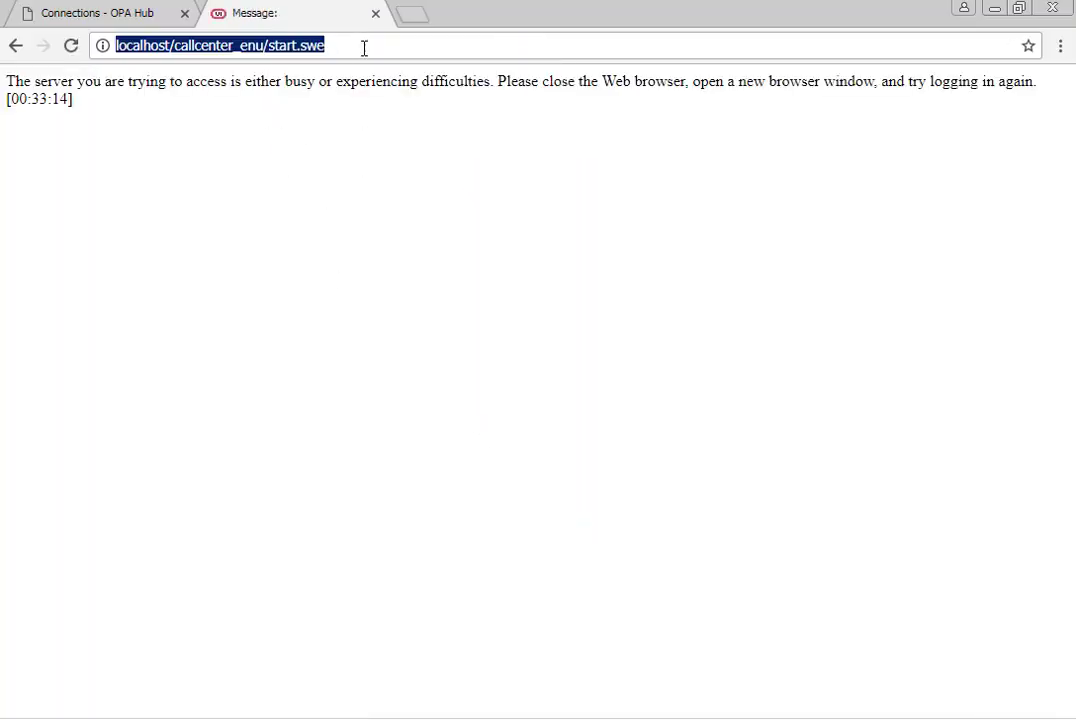
{"action": "key", "text": "Return"}
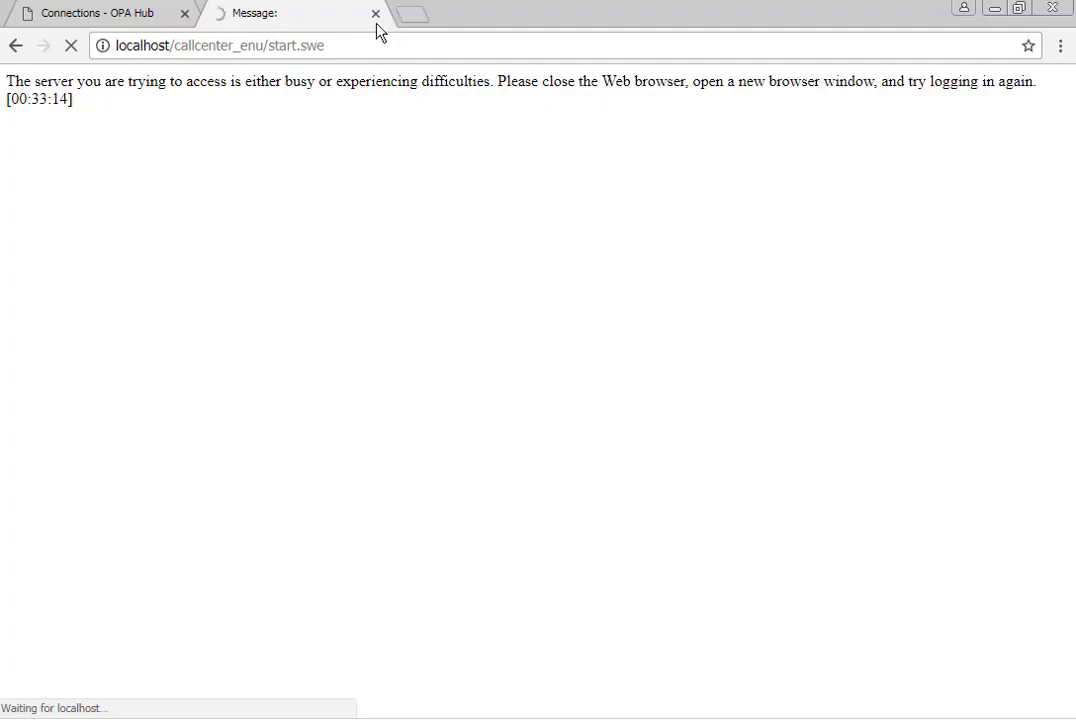
{"action": "mouse_move", "coordinate": [432, 719]}
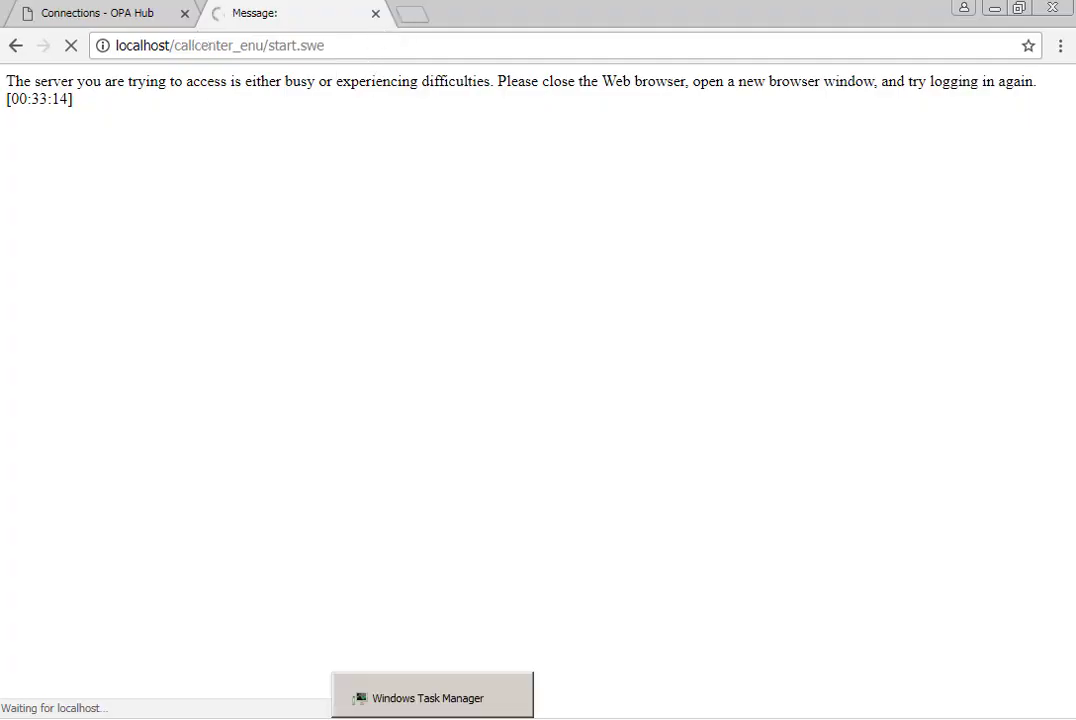
{"action": "left_click", "coordinate": [482, 719]}
{"action": "left_click", "coordinate": [470, 719]}
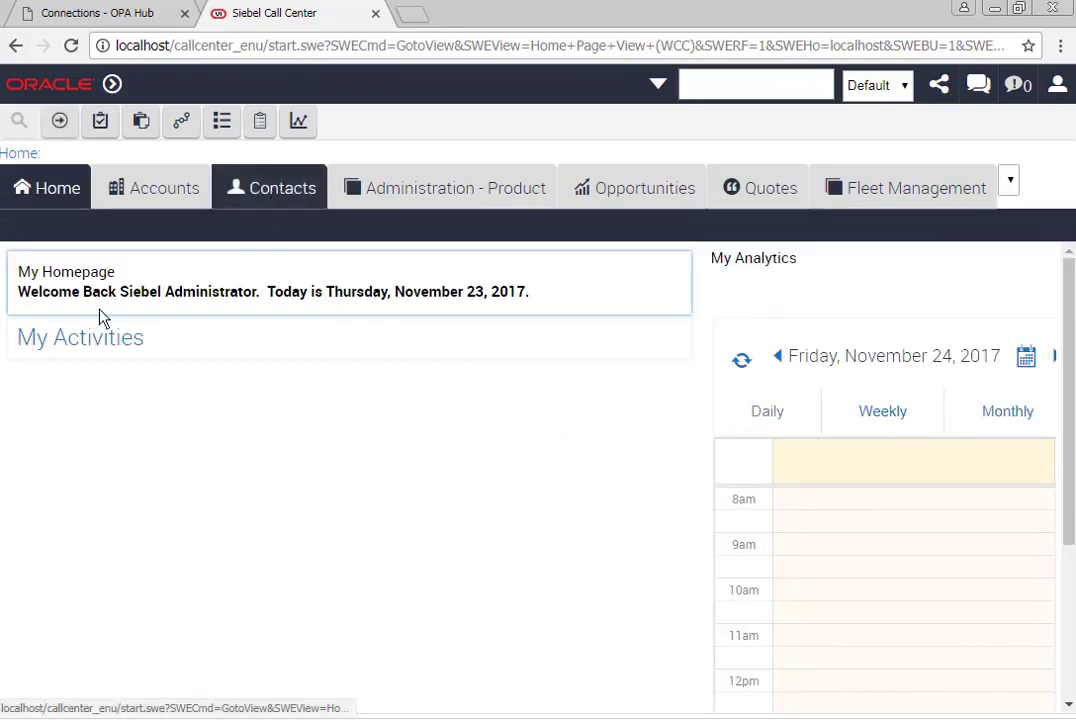
- Open the My Contacts list, select the last contact and check its Job Title field
{"action": "left_click", "coordinate": [262, 199]}
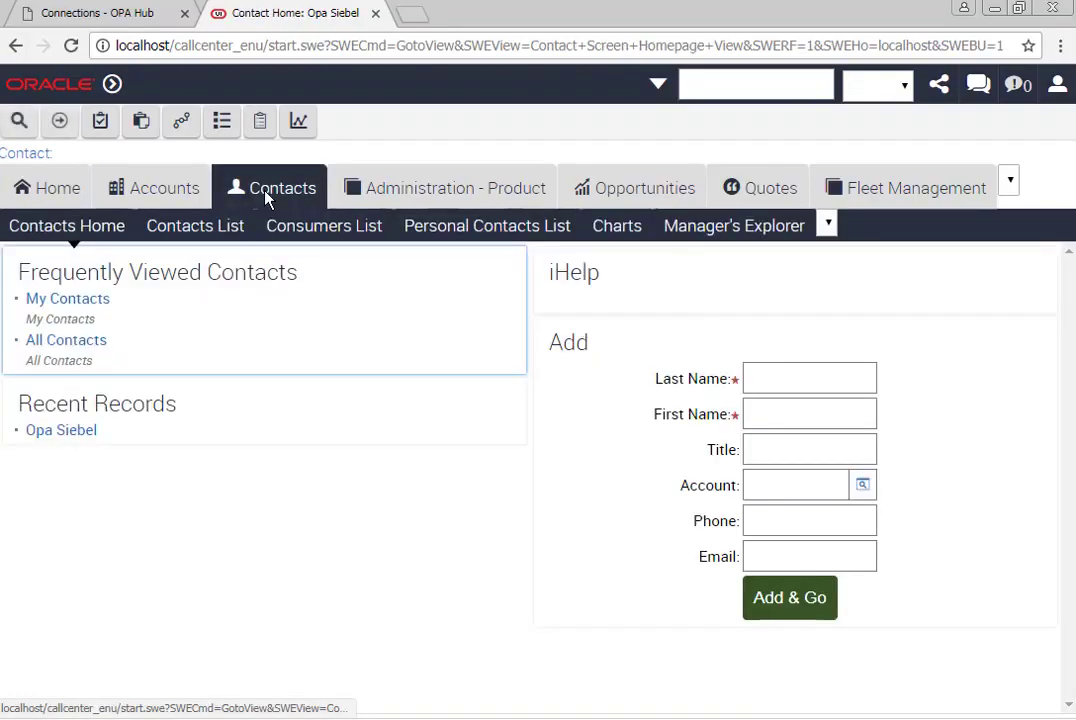
{"action": "left_click", "coordinate": [82, 300]}
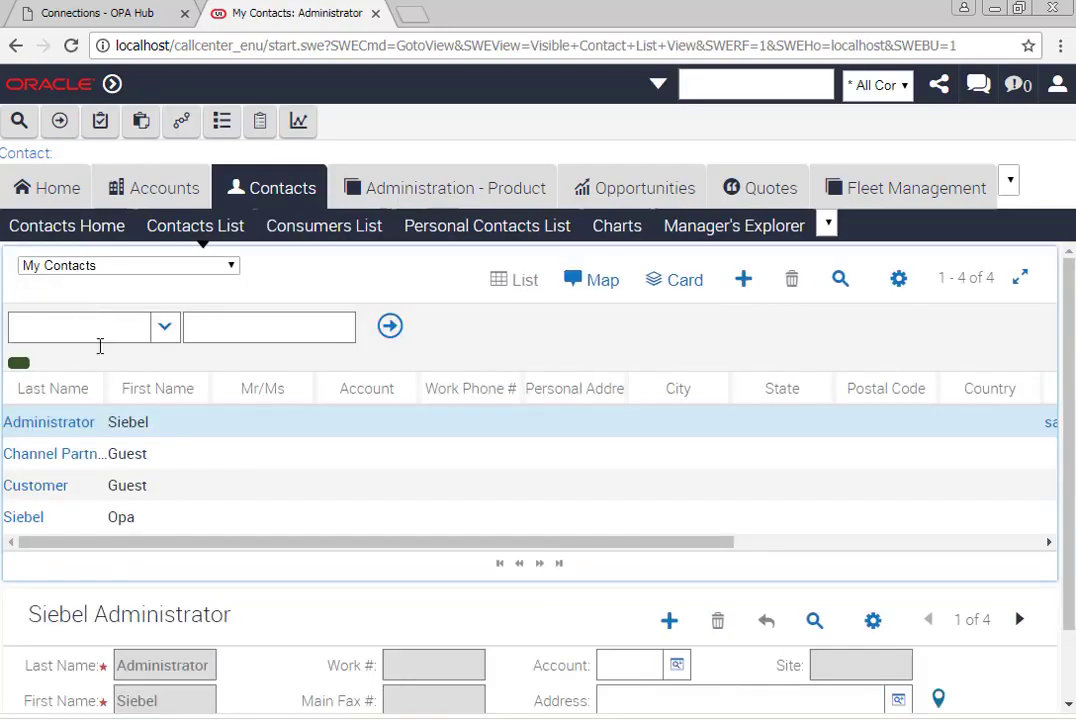
{"action": "scroll", "coordinate": [196, 402], "scroll_direction": "down", "scroll_amount": 1}
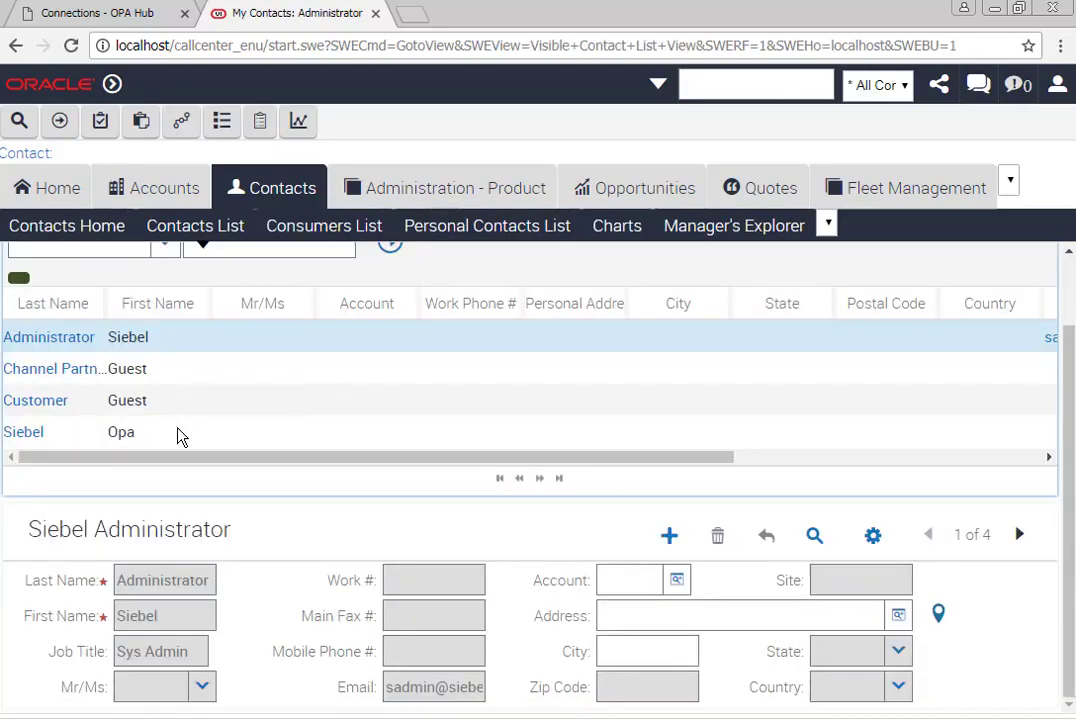
{"action": "left_click", "coordinate": [181, 436]}
{"action": "left_click", "coordinate": [140, 651]}
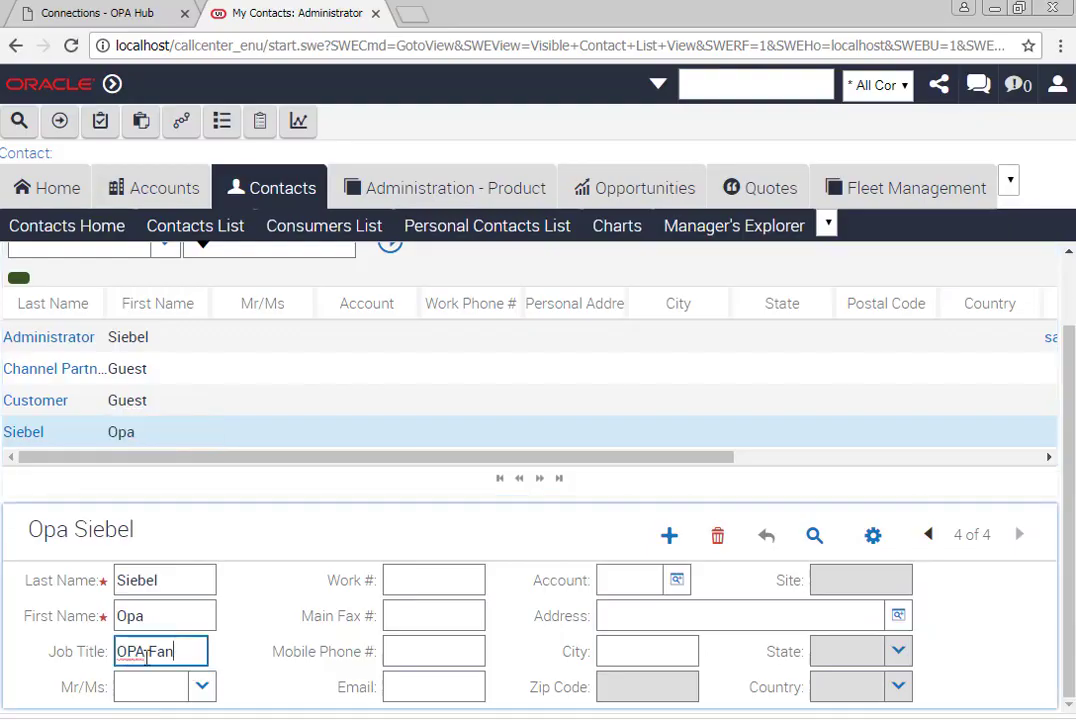